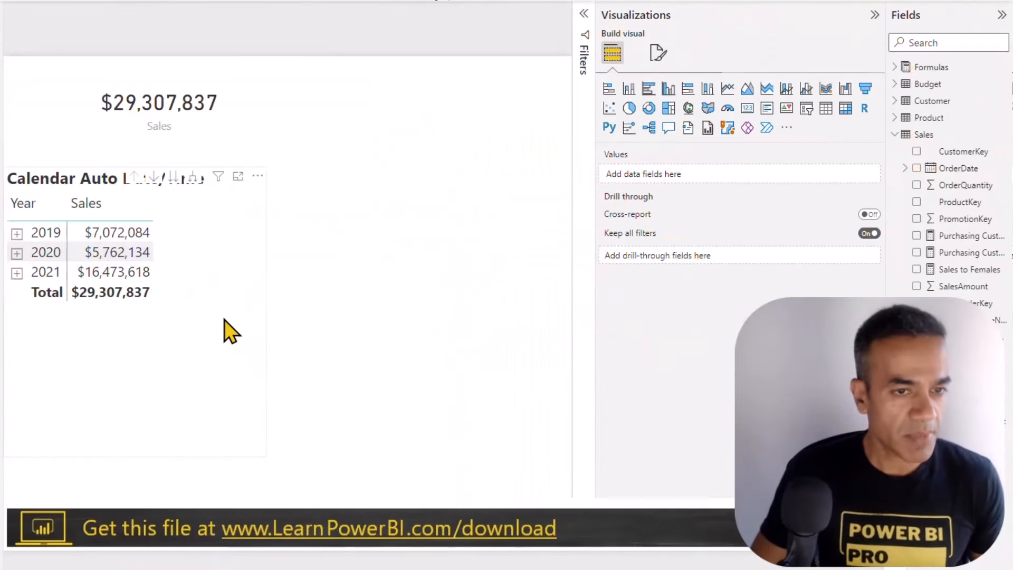
# Widen the Calendar Auto Date/Time matrix and inspect its date hierarchy for 2019 down to the months of Qtr 1, leaving 2019 collapsed.
pyautogui.moveTo(267, 313); pyautogui.dragTo(561, 314)
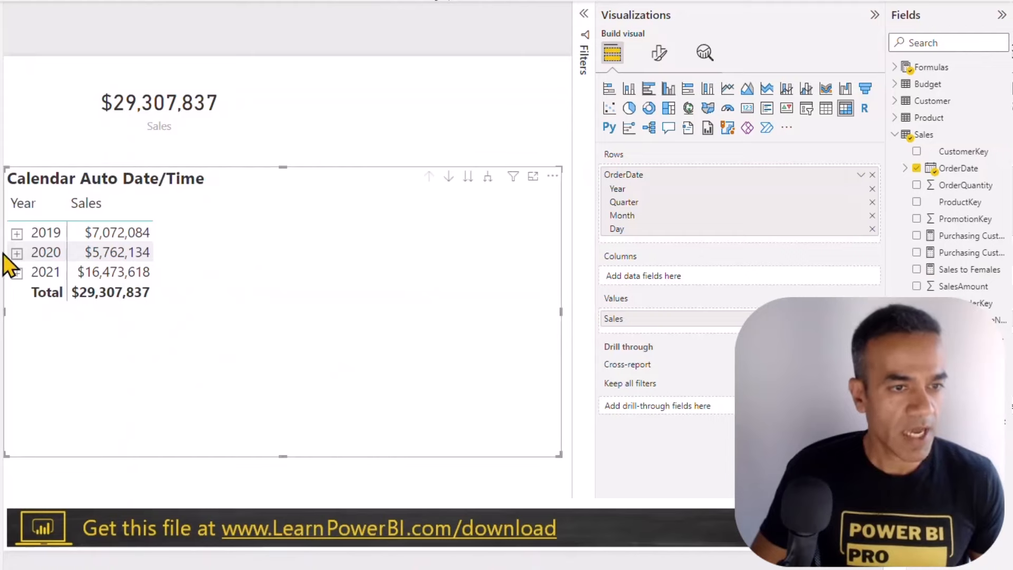
pyautogui.click(17, 233)
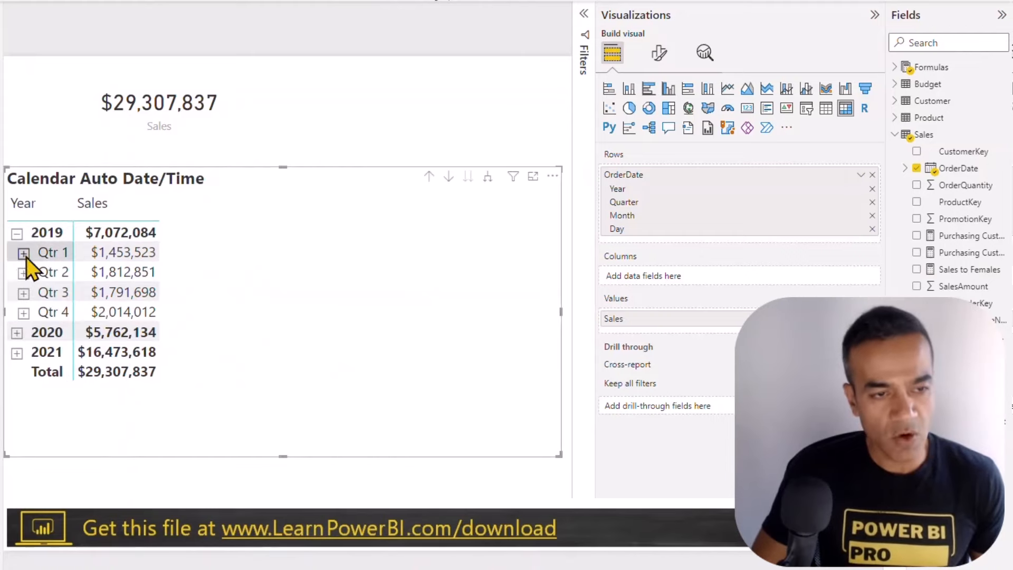
pyautogui.click(23, 253)
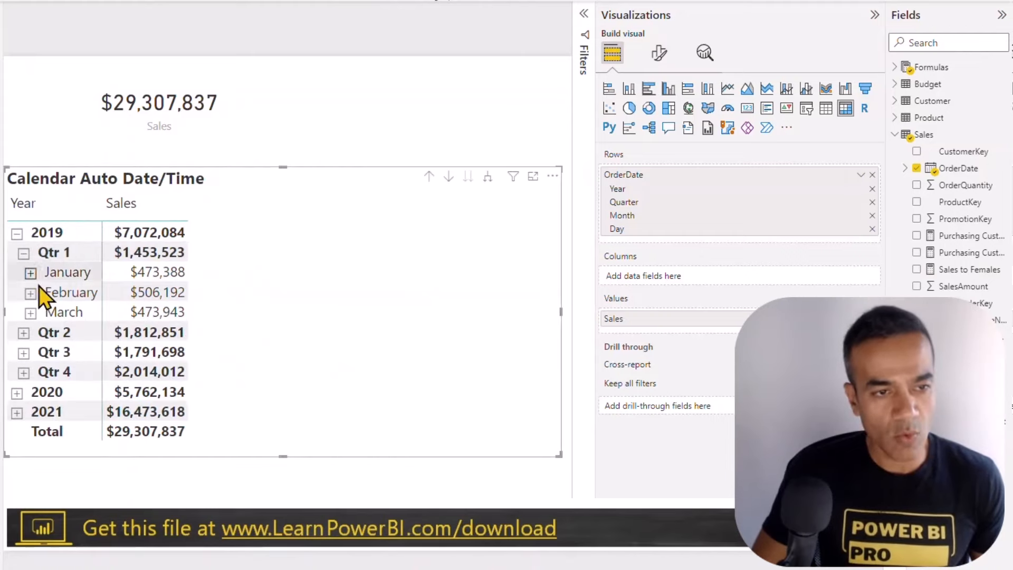
pyautogui.click(23, 254)
pyautogui.click(17, 233)
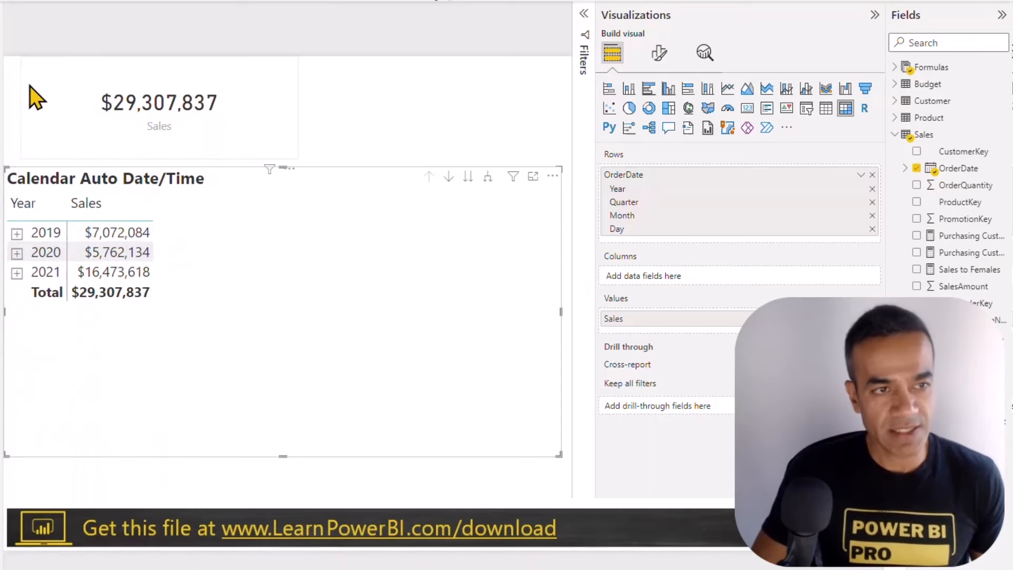
# View the Sales table's data and select its OrderDate column to examine the dates and column properties.
pyautogui.click(2, 59)
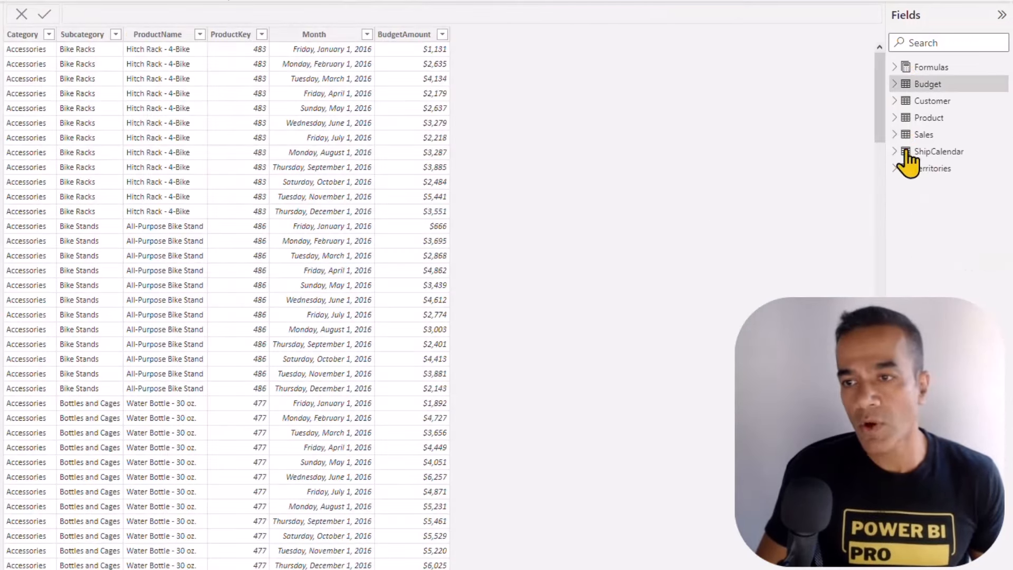
pyautogui.click(931, 136)
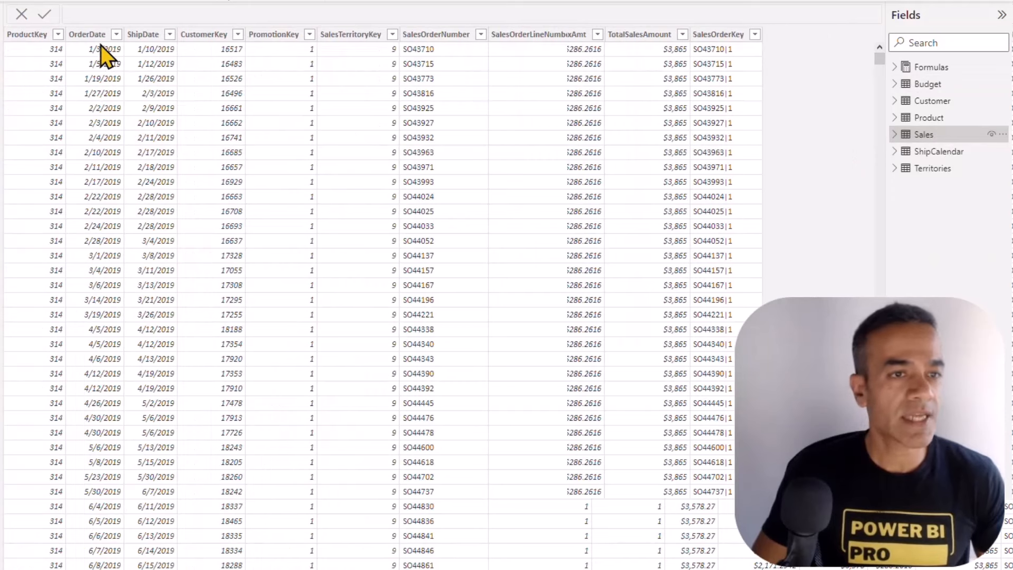
pyautogui.click(88, 34)
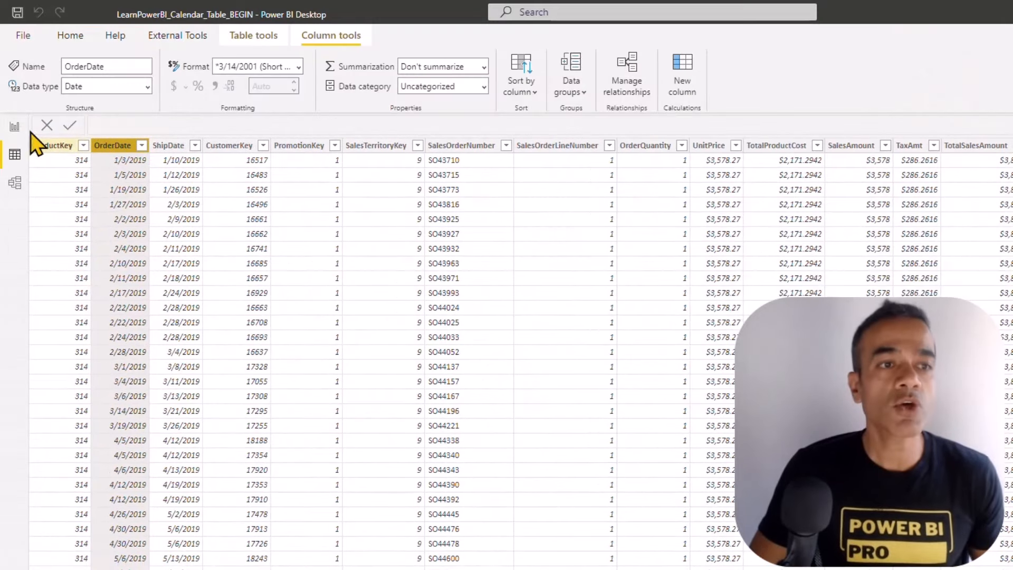
# Return to the report and review the current file's Data Load options for the Auto date/time setting, closing the options without changes.
pyautogui.click(15, 128)
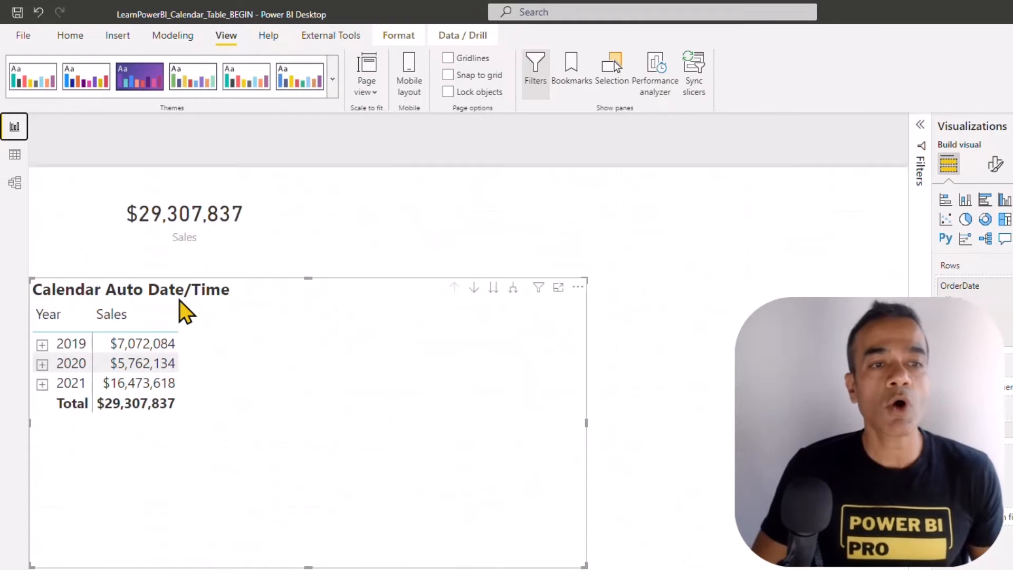
pyautogui.click(21, 40)
pyautogui.click(54, 258)
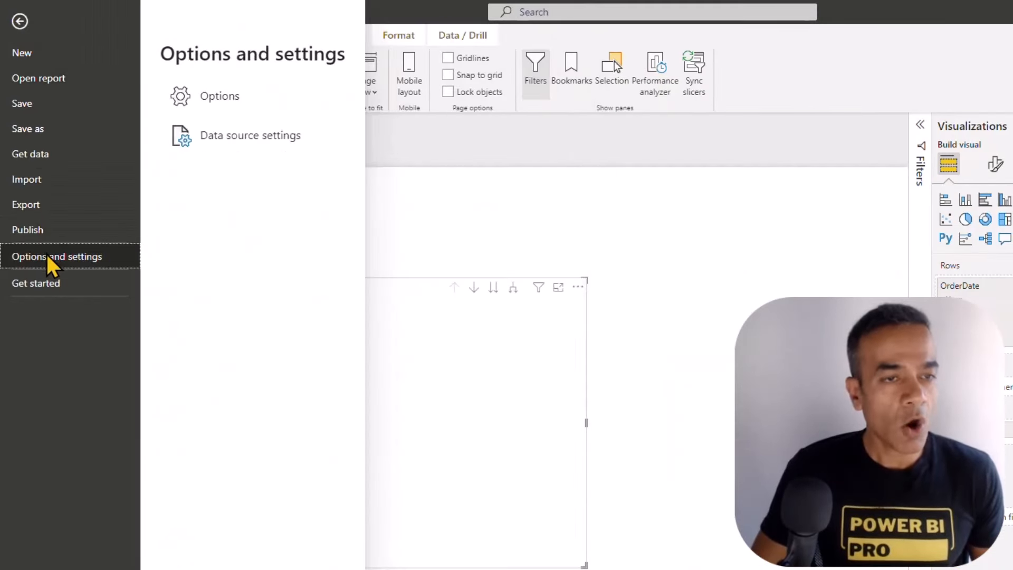
pyautogui.click(235, 105)
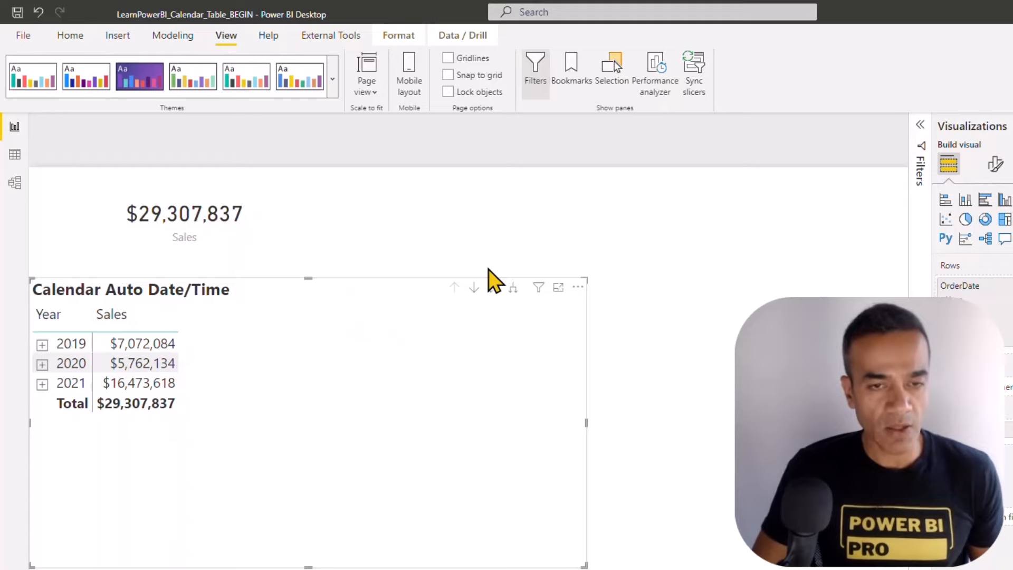
pyautogui.click(488, 499)
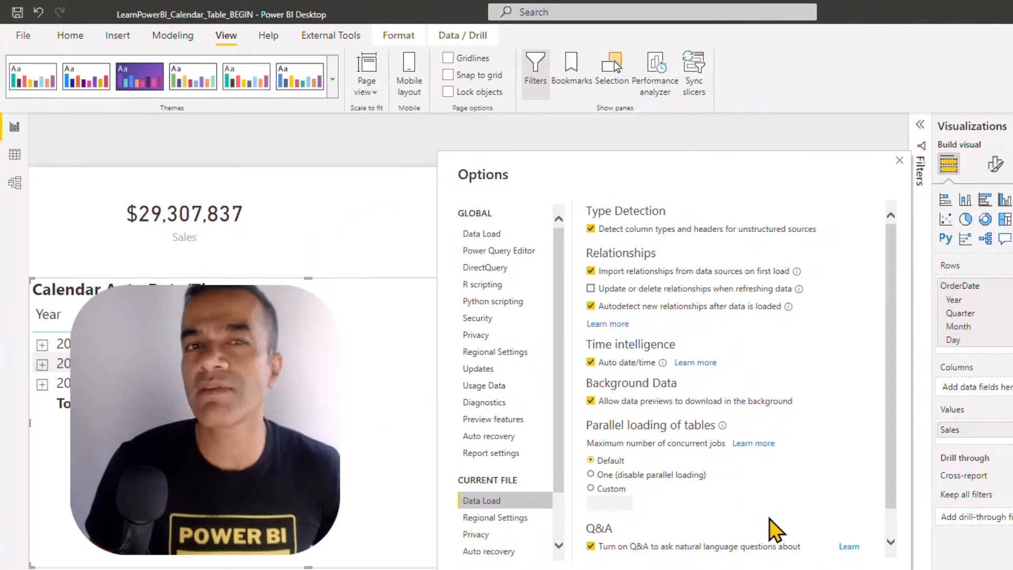
pyautogui.click(863, 569)
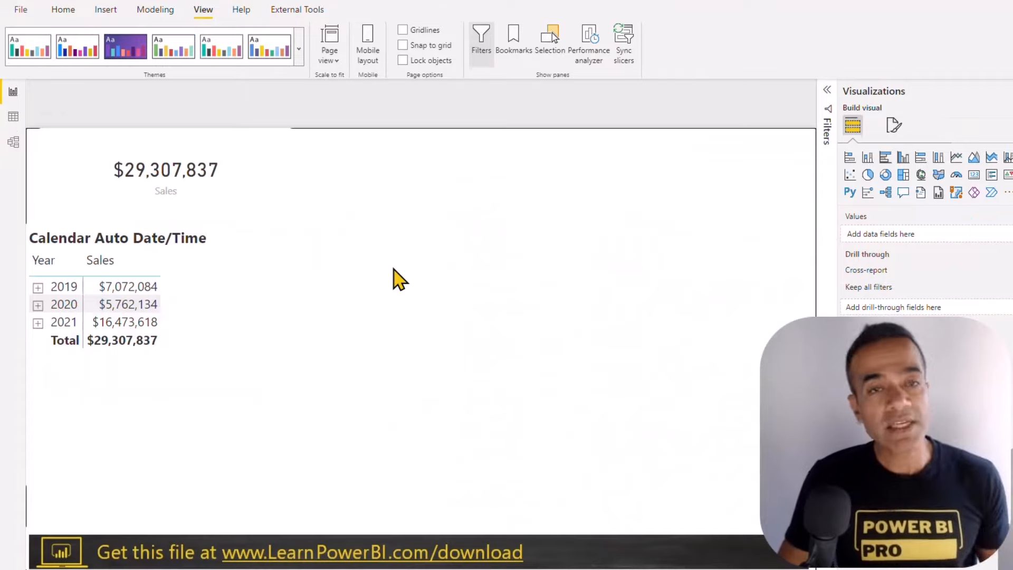
# Create a new calculated table and name it Calendar_DAX in its formula.
pyautogui.click(156, 10)
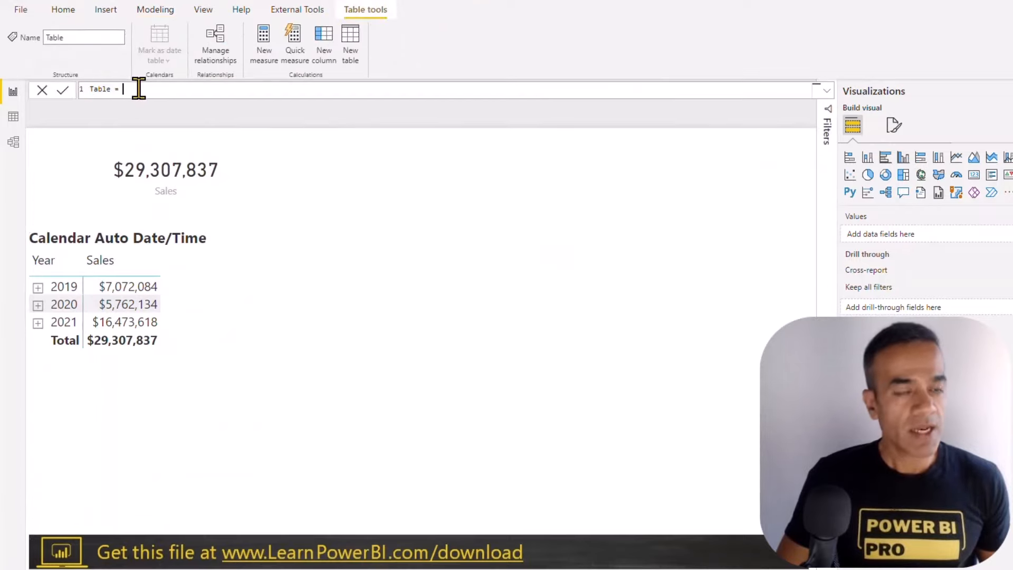
pyautogui.click(139, 88)
pyautogui.keyDown('ctrl'); pyautogui.scroll(4, 137, 90); pyautogui.keyUp('ctrl')
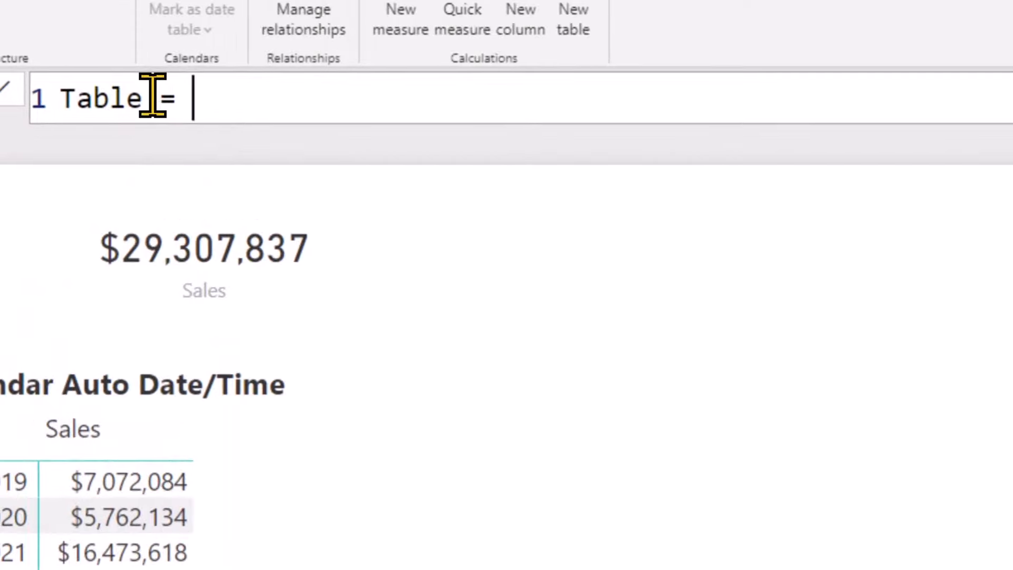
pyautogui.doubleClick(152, 99)
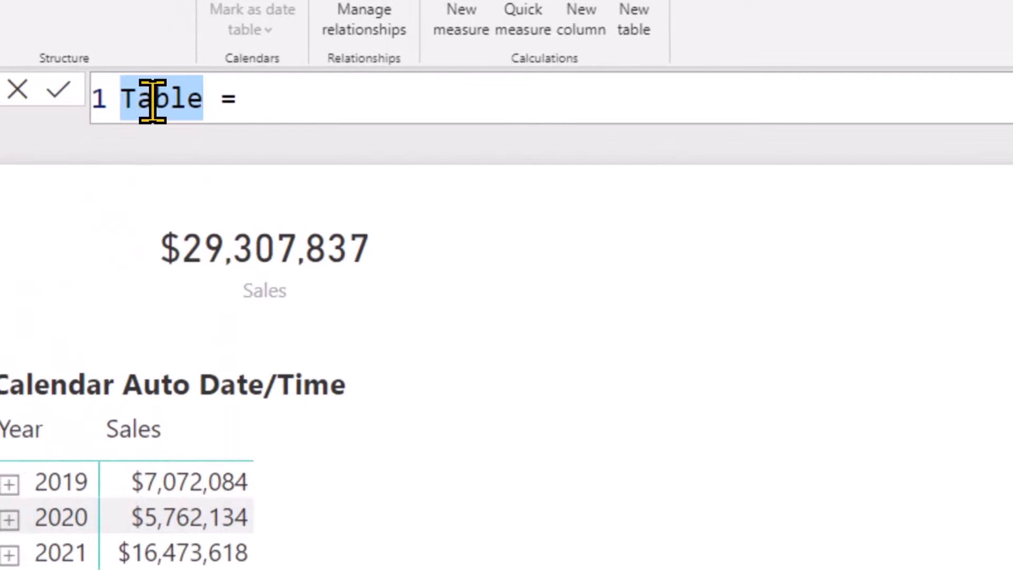
pyautogui.write('Calendar')
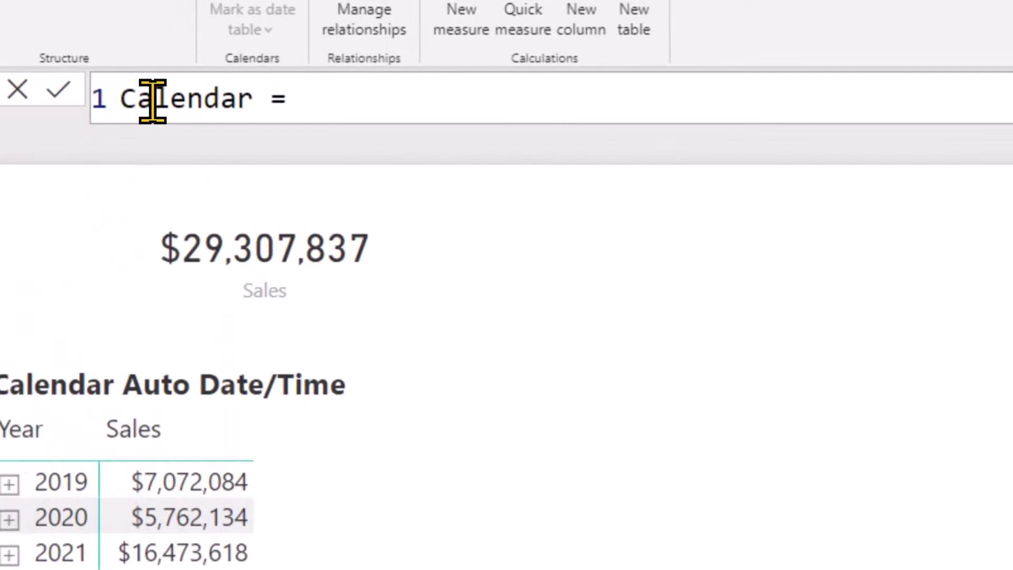
pyautogui.write('_')
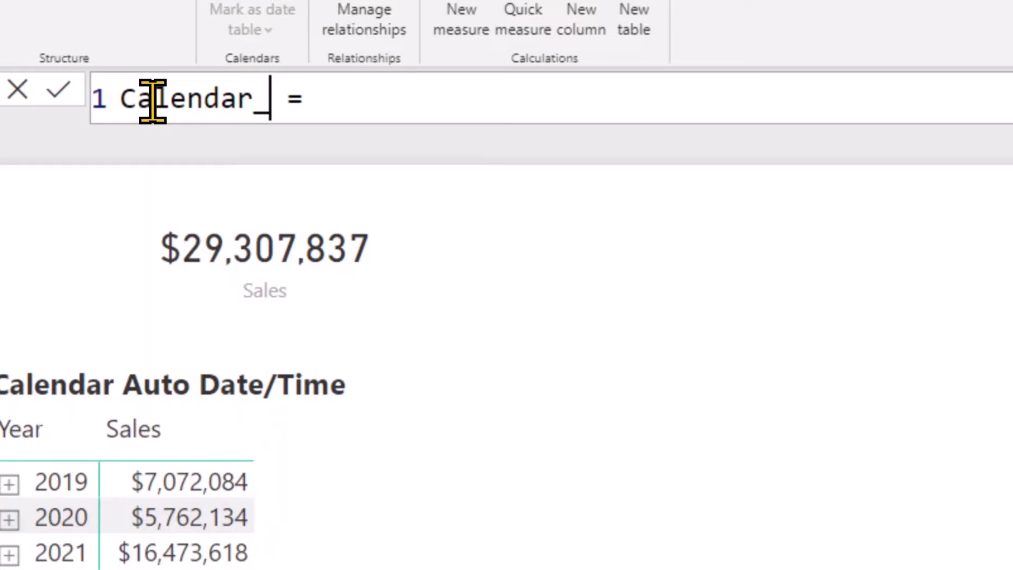
pyautogui.write('DAX')
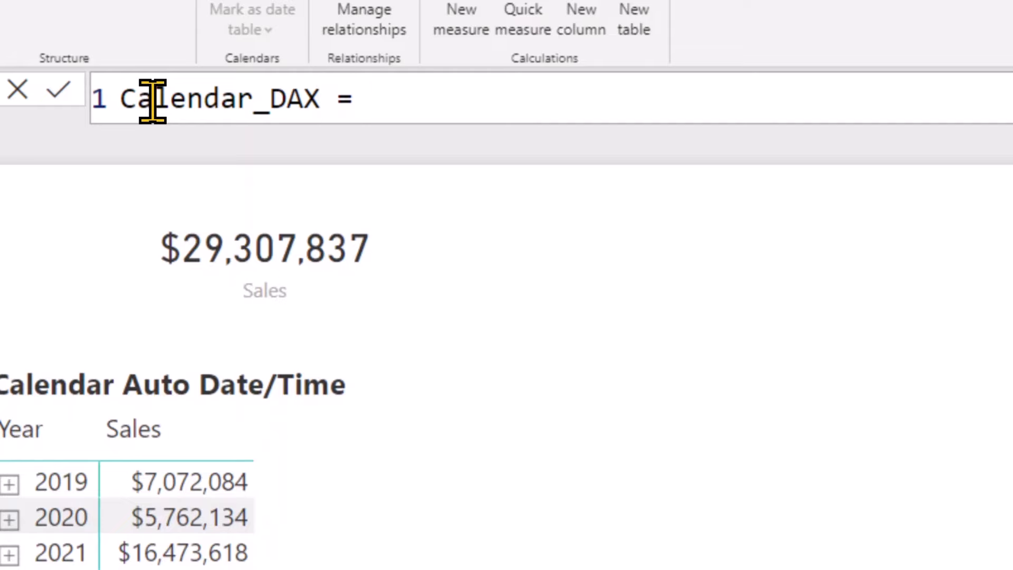
# Define the Calendar_DAX table with the CALENDARAUTO() function, without a fiscal year end month, and commit the formula.
pyautogui.write('= CAL')
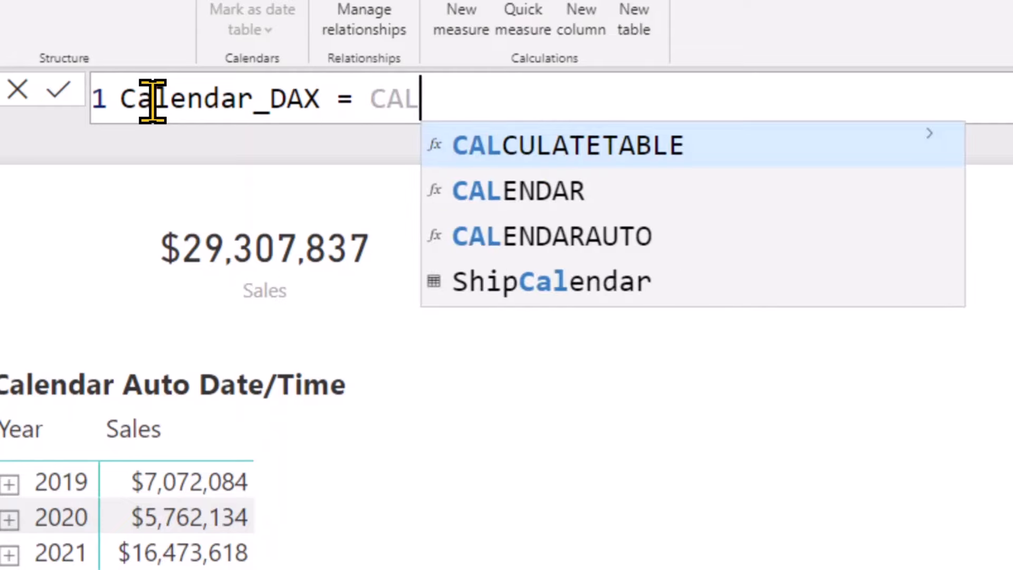
pyautogui.write('END')
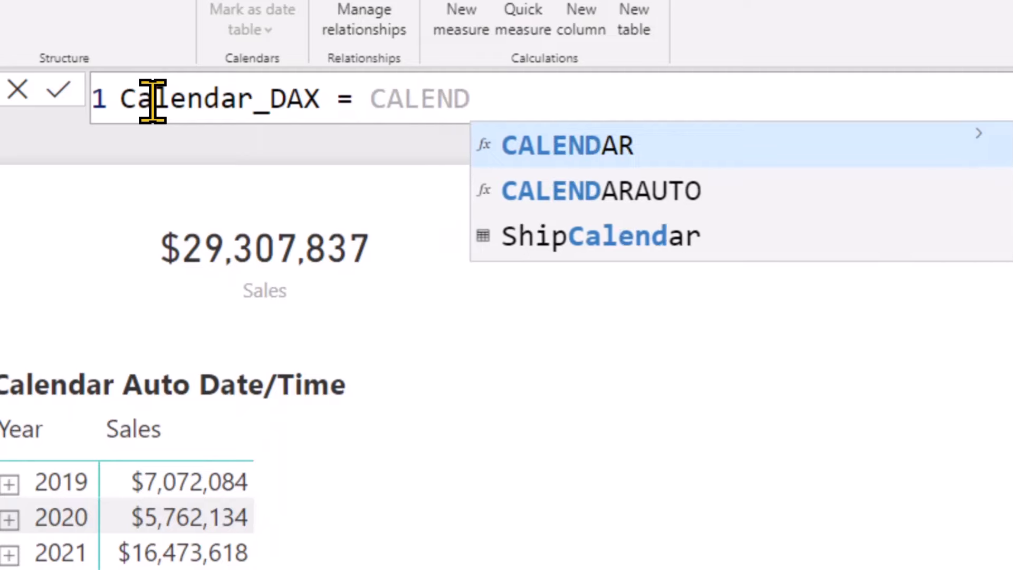
pyautogui.press('Down')
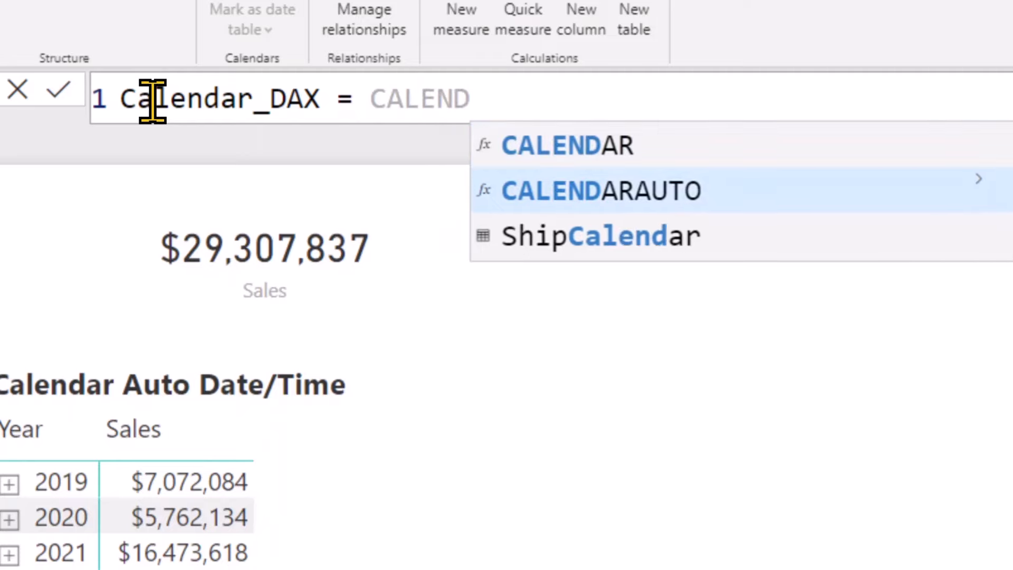
pyautogui.press('Tab')
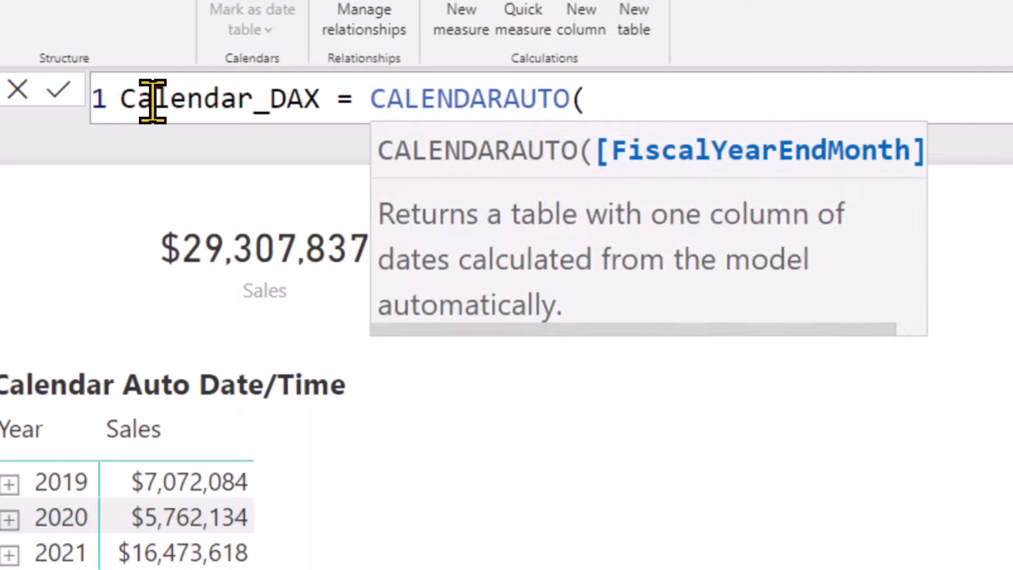
pyautogui.write(')')
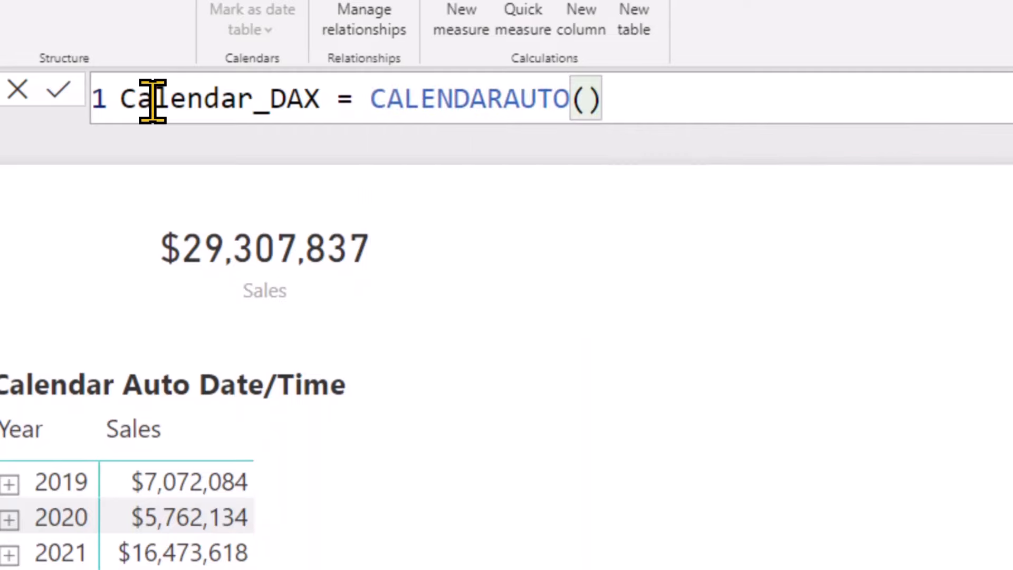
pyautogui.press('BackSpace')
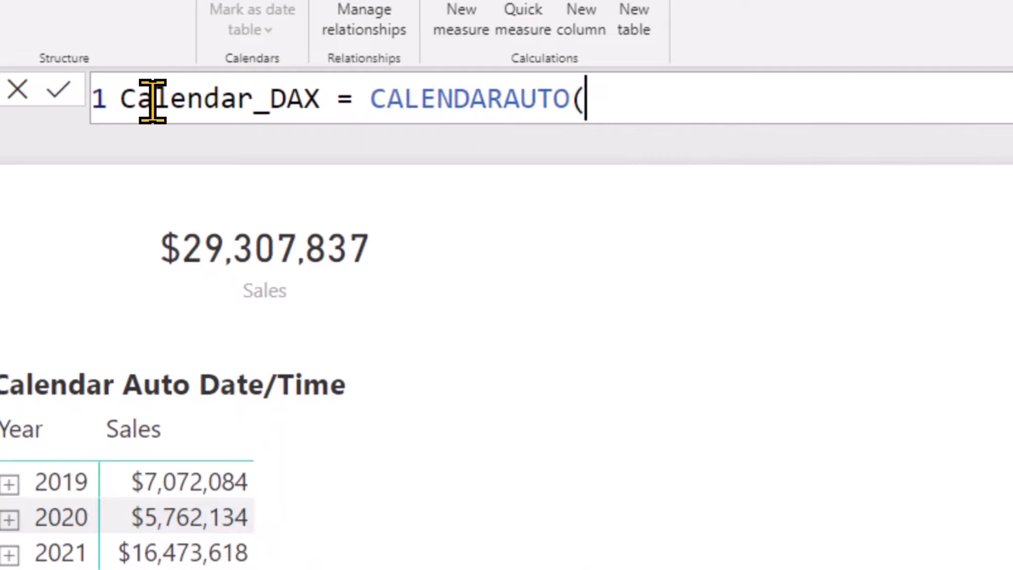
pyautogui.press('BackSpace')
pyautogui.write('(')
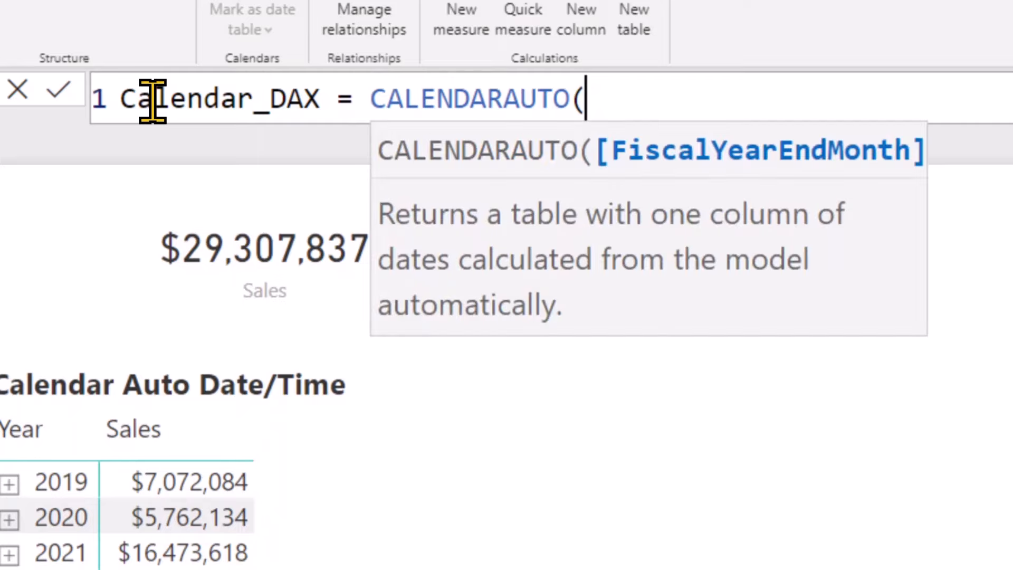
pyautogui.write(')')
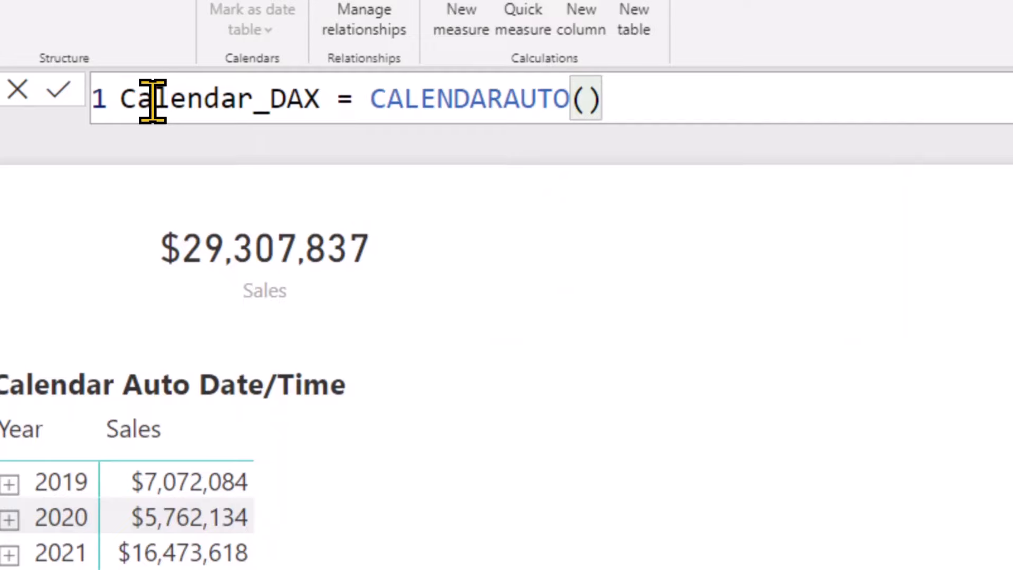
pyautogui.press('Return')
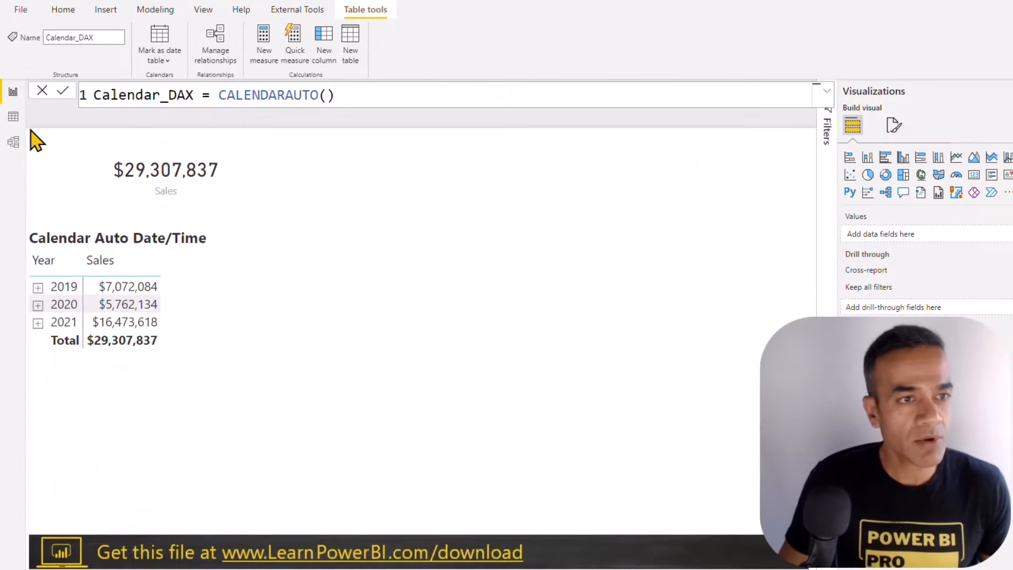
# View the Calendar_DAX table's data, sort the Date column descending to check its latest date, and clear the sort.
pyautogui.click(13, 140)
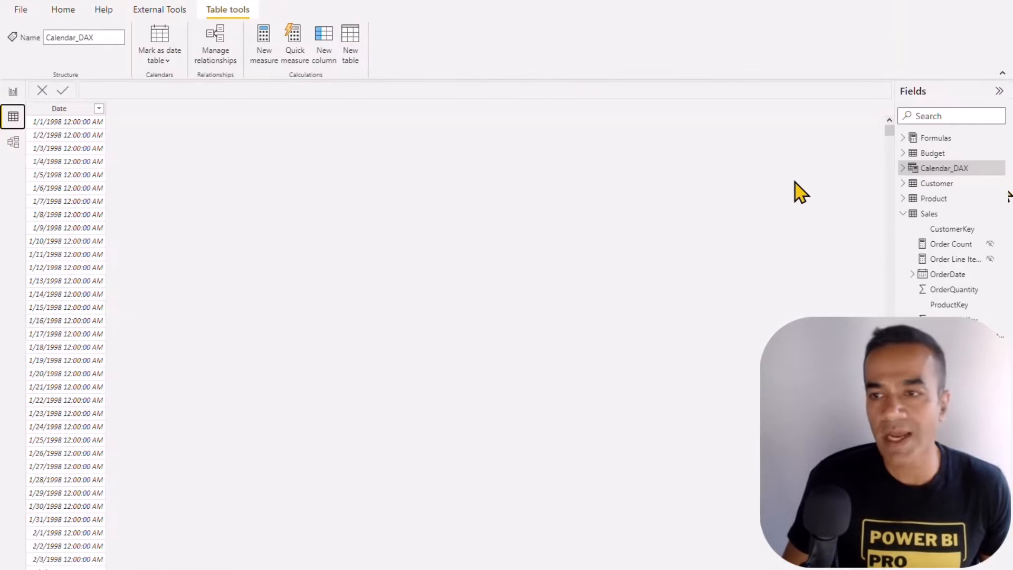
pyautogui.click(74, 109)
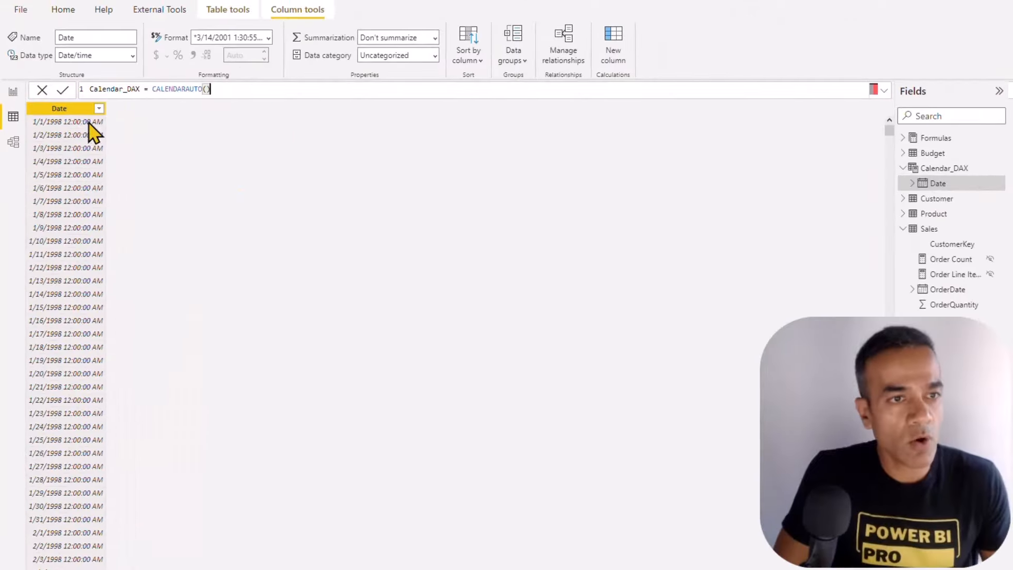
pyautogui.click(99, 110)
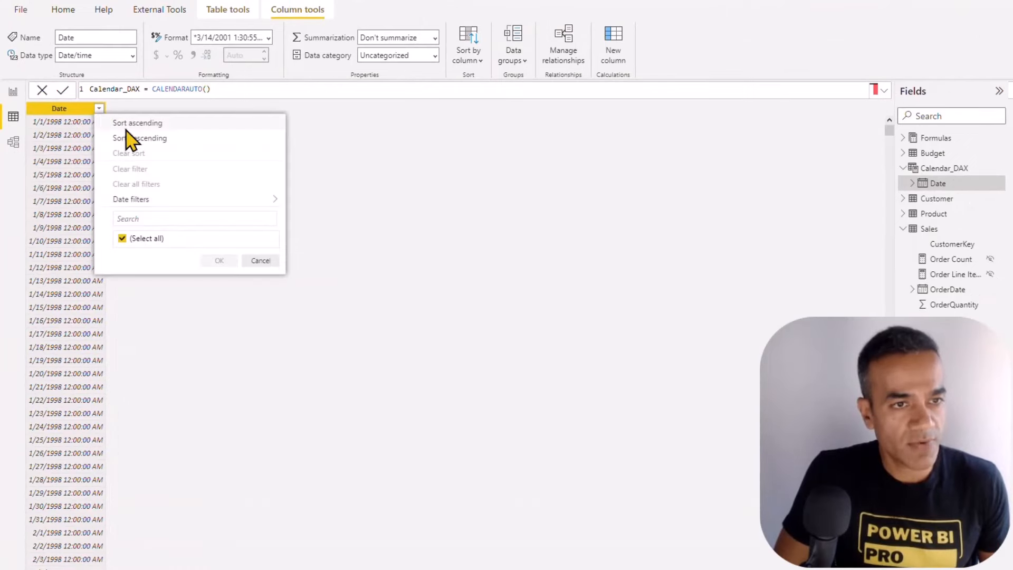
pyautogui.click(134, 140)
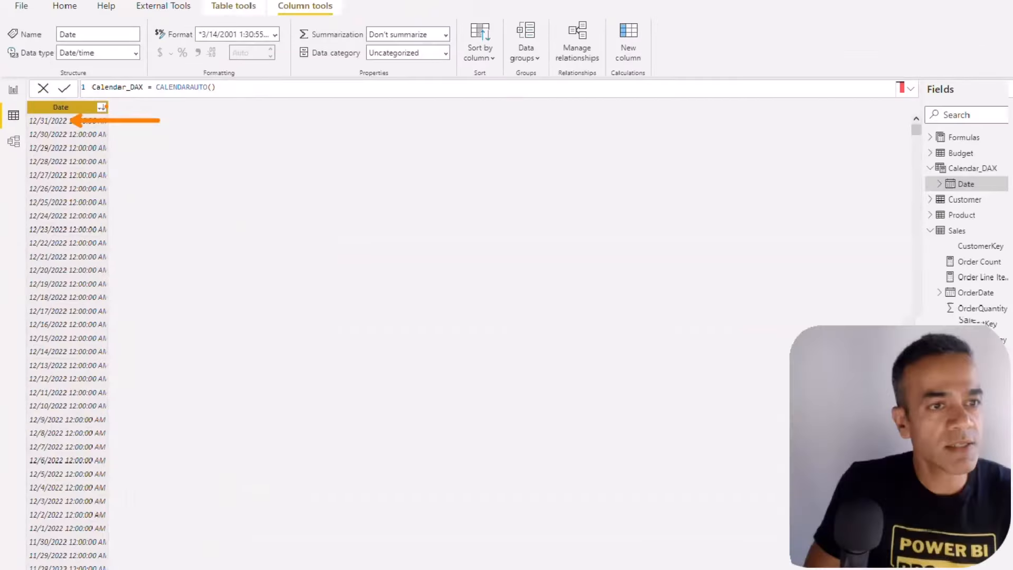
pyautogui.click(99, 109)
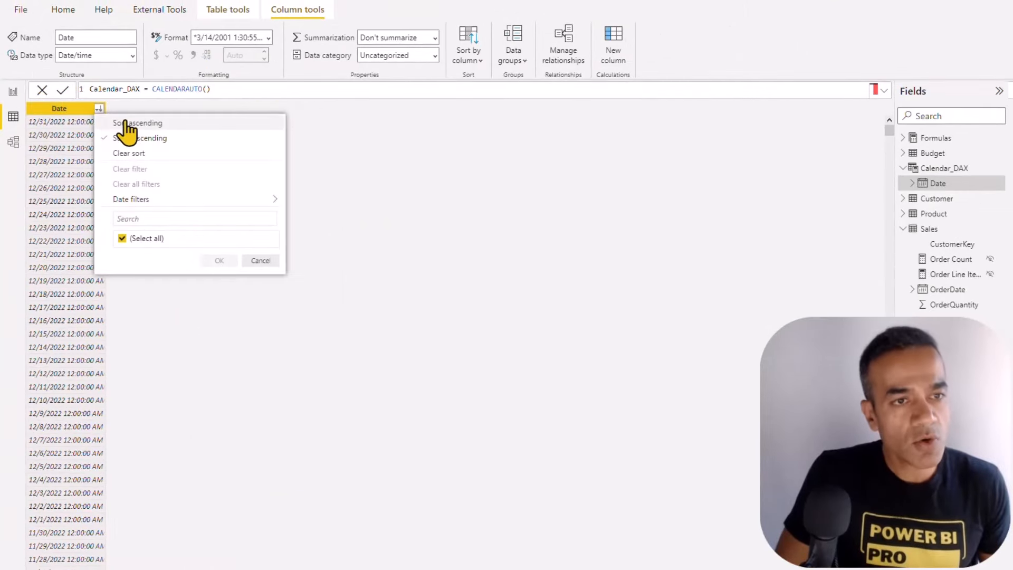
pyautogui.click(161, 151)
# Return to the report and examine the matrix's 2019 and Qtr 1 breakdown, collapsing 2019 again.
pyautogui.click(13, 93)
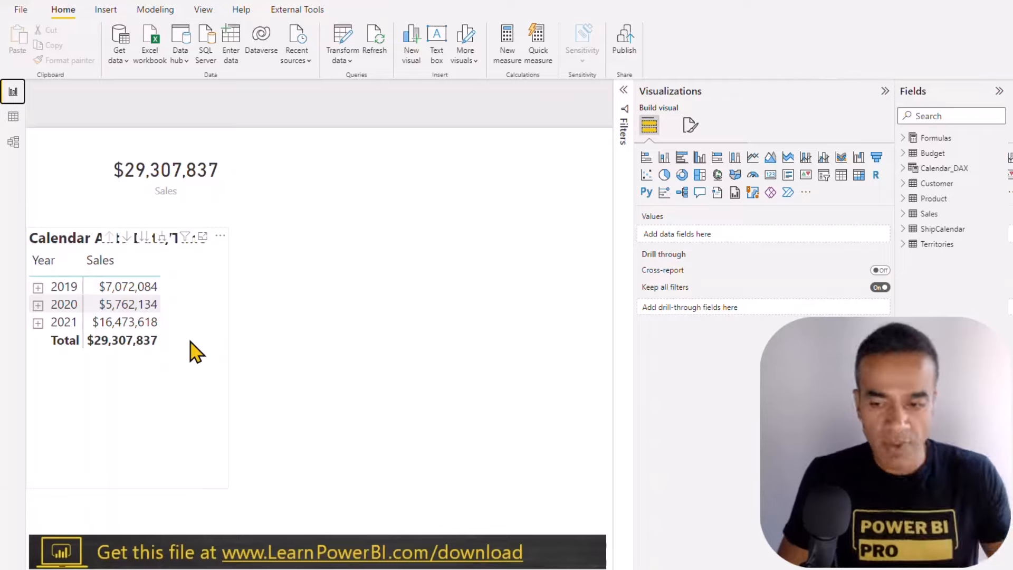
pyautogui.click(37, 287)
pyautogui.click(43, 304)
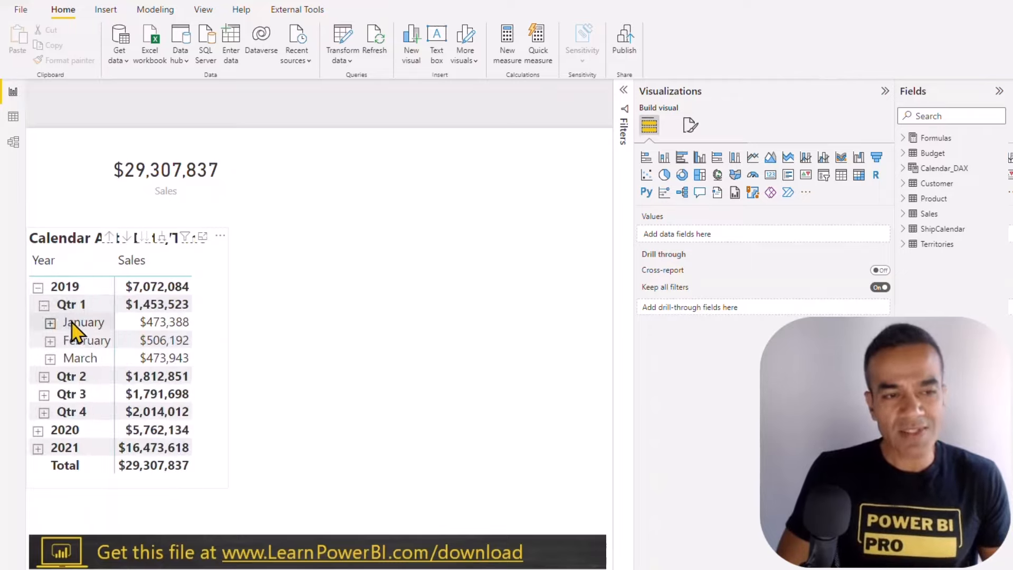
pyautogui.click(37, 287)
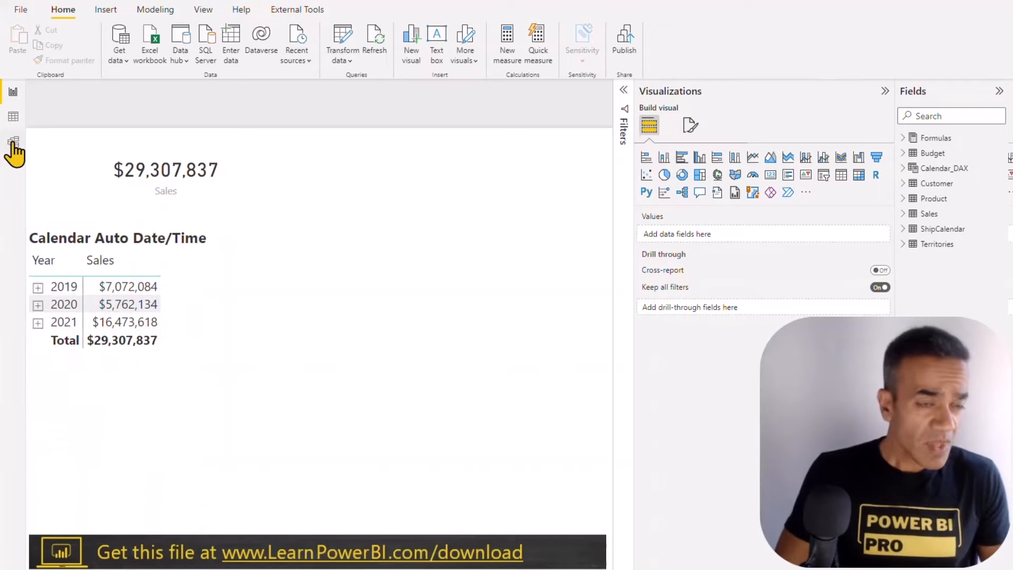
# Redefine the Calendar_DAX table as CALENDAR("01/01/2019", "12/31/2022") in place of CALENDARAUTO() and commit the formula.
pyautogui.click(13, 117)
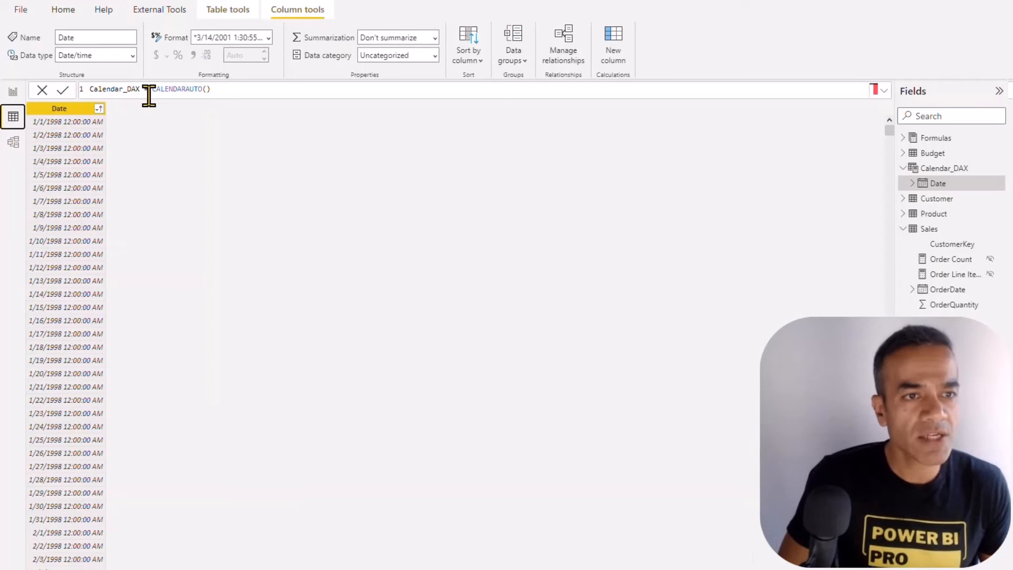
pyautogui.click(168, 93)
pyautogui.scroll(7, 167, 95)
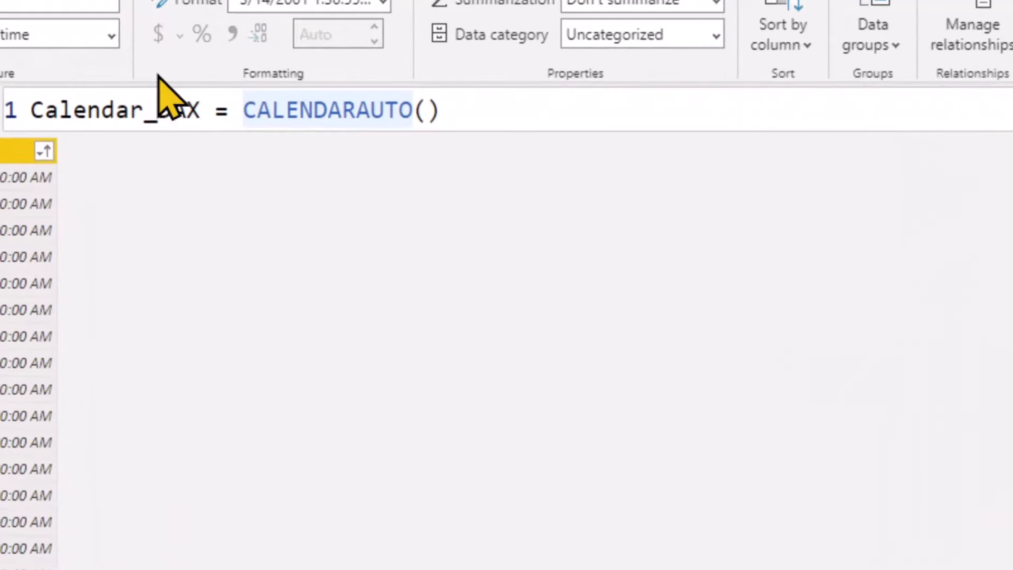
pyautogui.press('End')
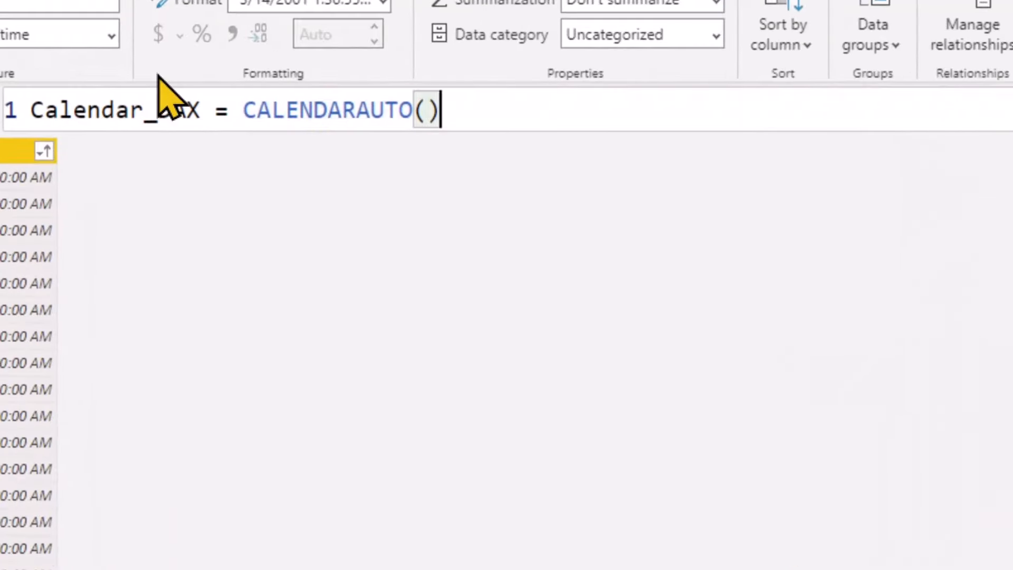
pyautogui.press('BackSpace')
pyautogui.press('BackSpace')
pyautogui.press('BackSpace')
pyautogui.press('BackSpace')
pyautogui.press('BackSpace')
pyautogui.press('BackSpace')
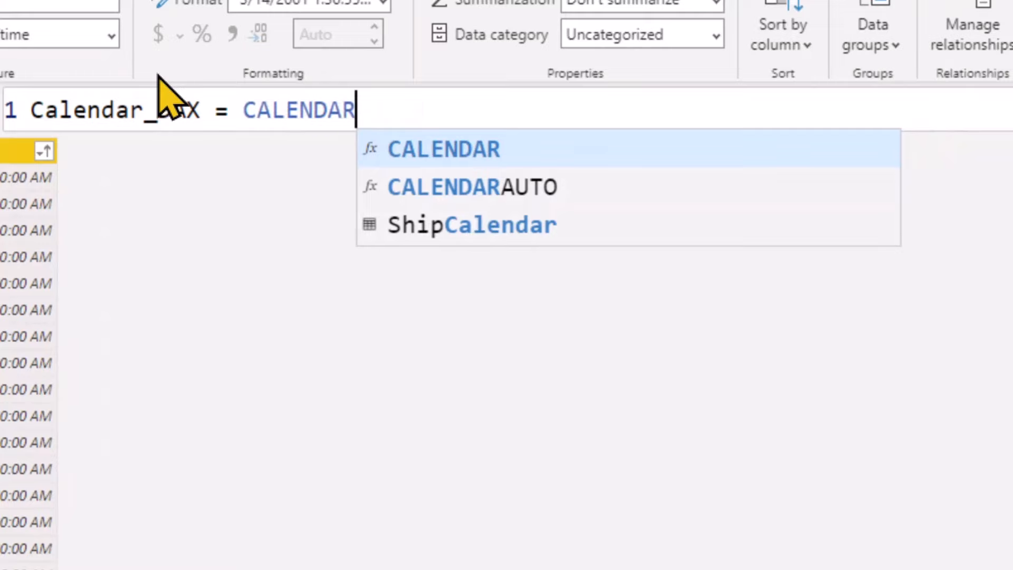
pyautogui.write('("01/01/2019", "12/31/20')
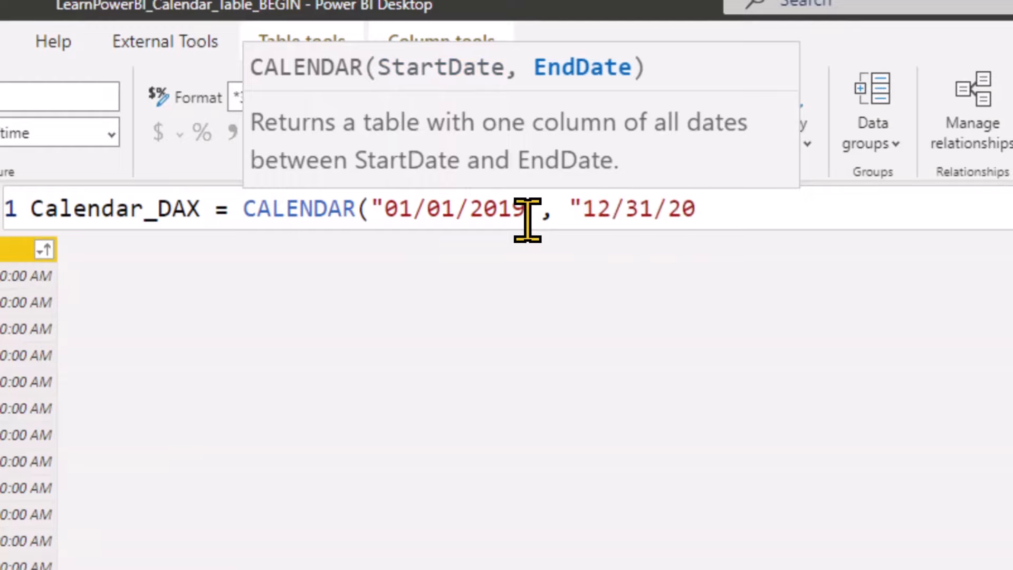
pyautogui.write(')')
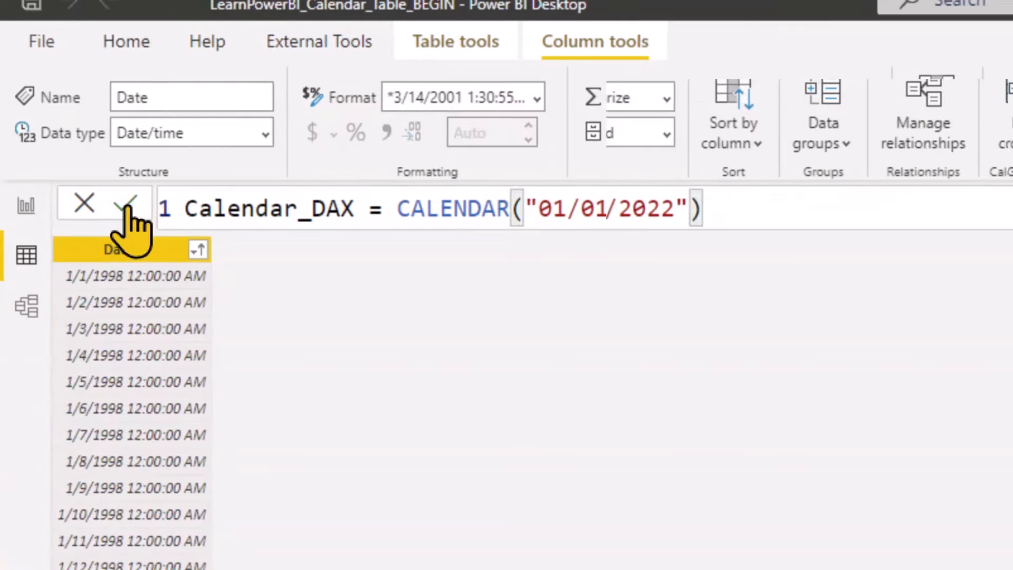
pyautogui.click(128, 208)
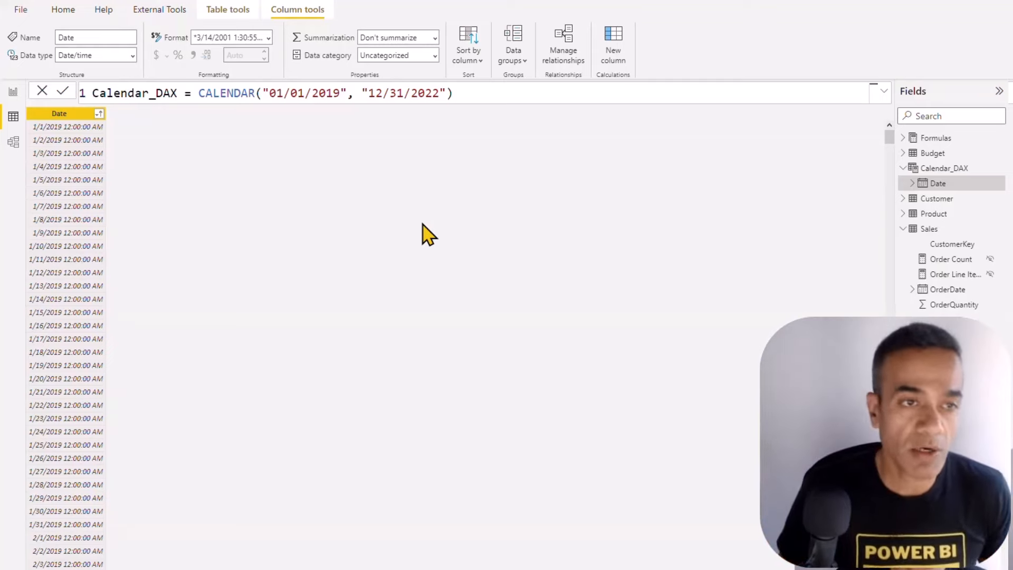
# In the model diagram, place the Calendar_DAX table near Sales and relate the Sales OrderDate column to Calendar_DAX Date.
pyautogui.click(14, 95)
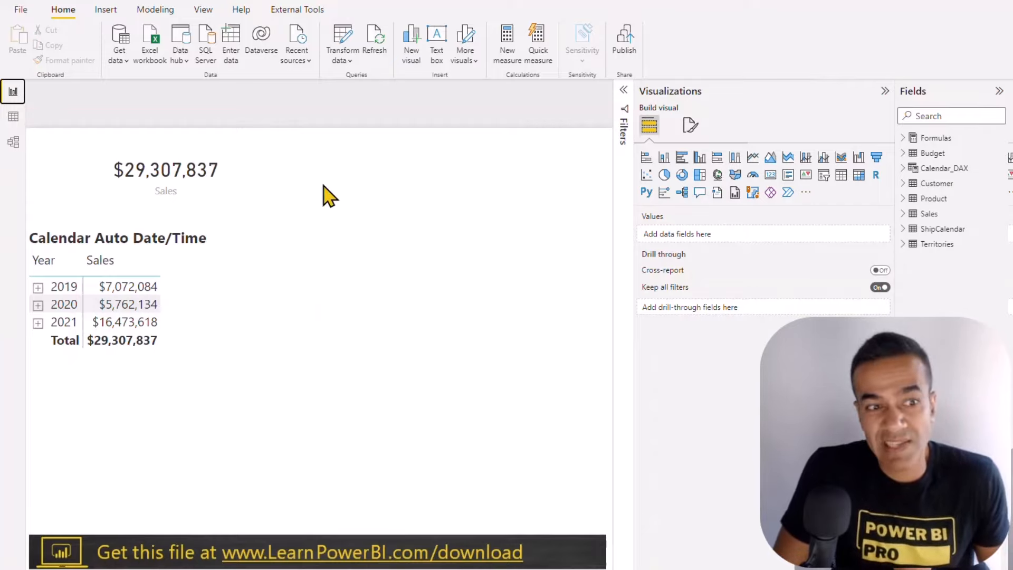
pyautogui.click(13, 142)
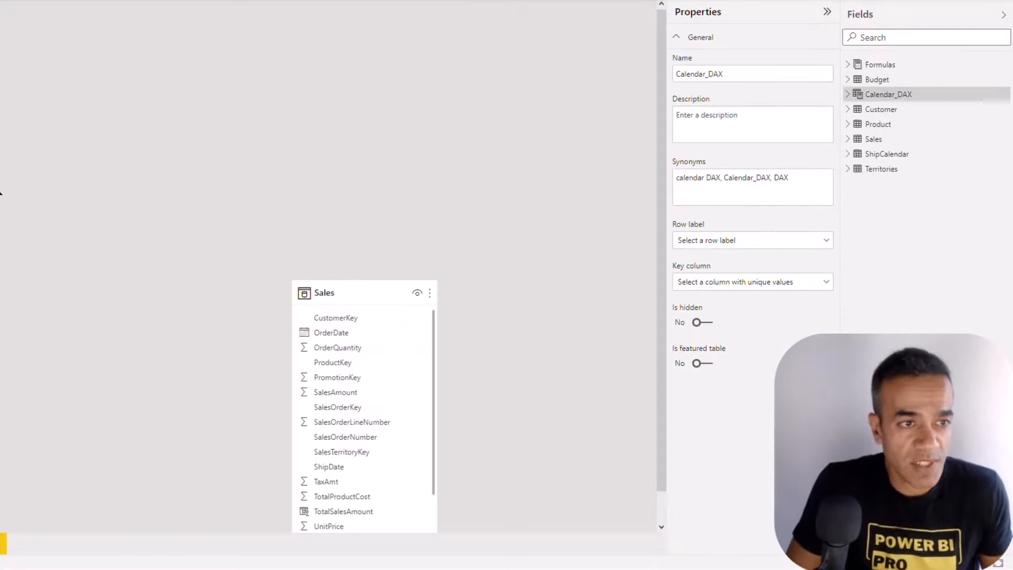
pyautogui.moveTo(351, 296); pyautogui.dragTo(284, 270)
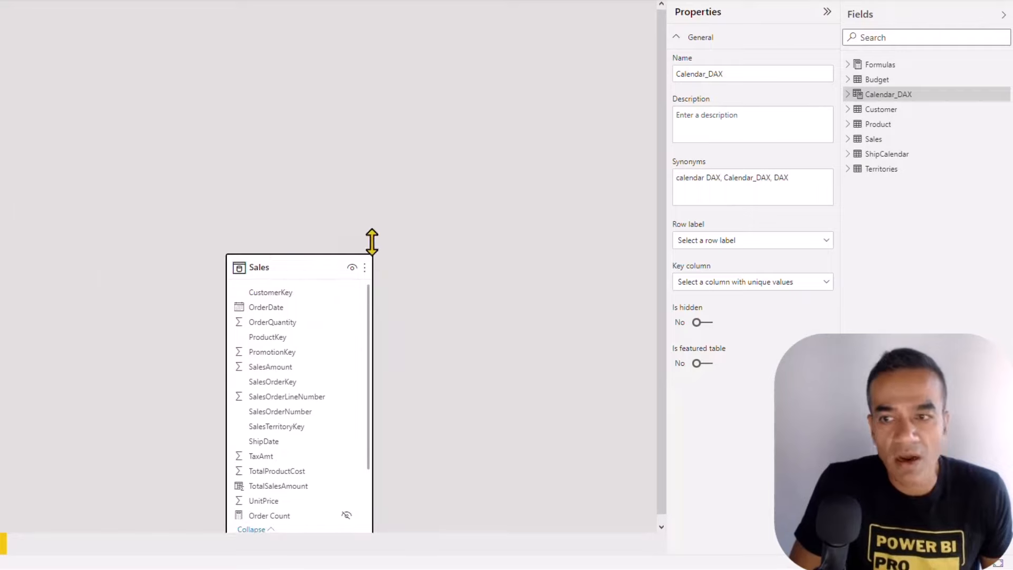
pyautogui.moveTo(882, 95); pyautogui.dragTo(141, 185)
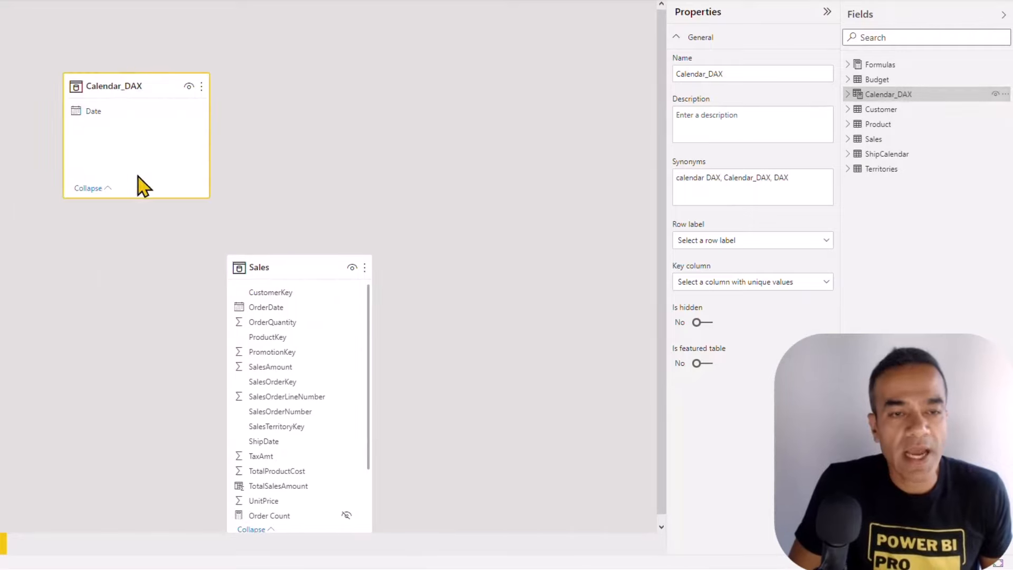
pyautogui.moveTo(269, 308); pyautogui.dragTo(110, 119)
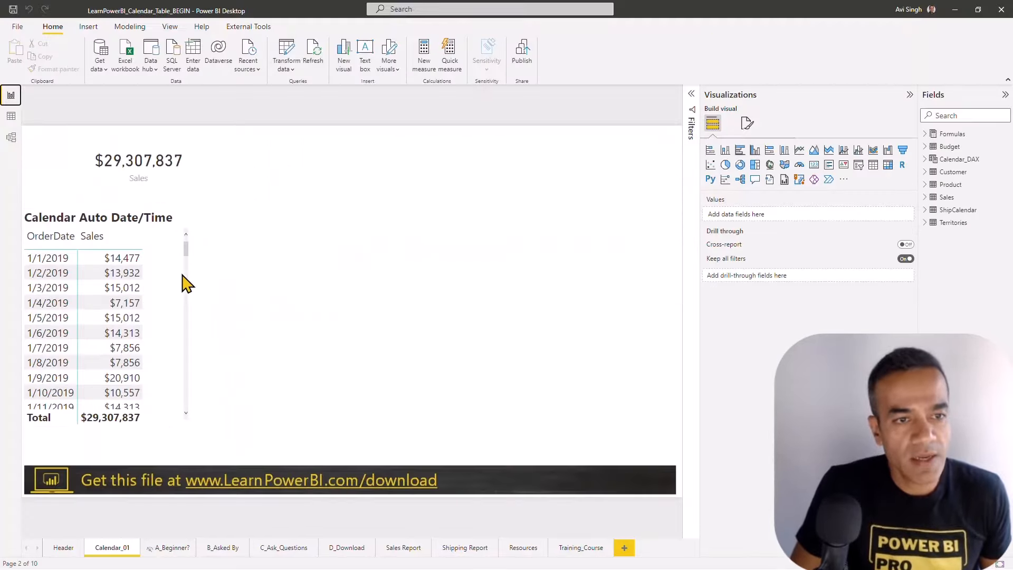
# Duplicate the Calendar Auto Date/Time matrix on the report page and place the copy beside the original.
pyautogui.click(168, 290)
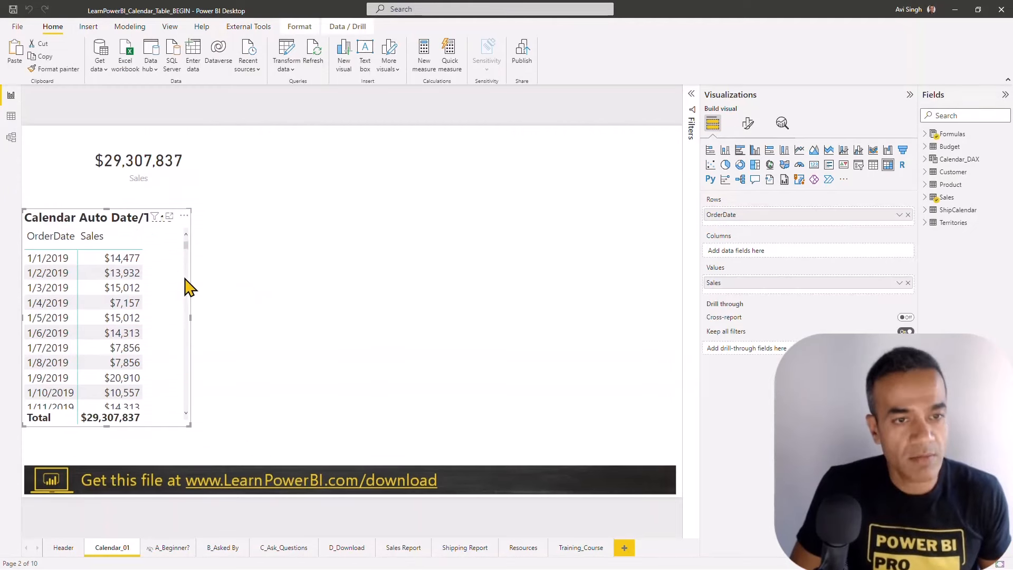
pyautogui.hotkey('ctrl', 'c')
pyautogui.hotkey('ctrl', 'v')
pyautogui.moveTo(190, 229); pyautogui.dragTo(400, 219)
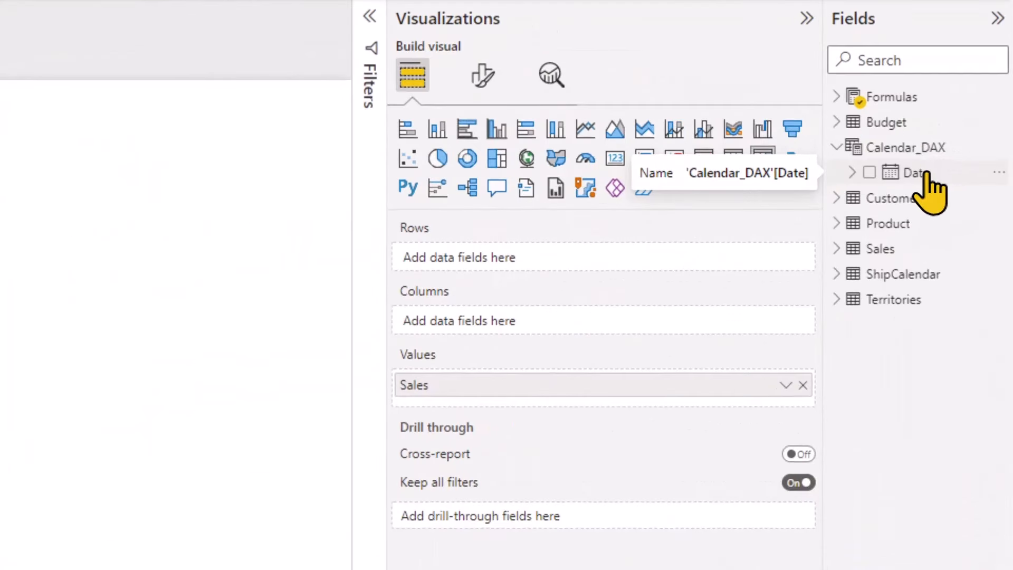
# Replace OrderDate in the copied matrix's rows with the Calendar_DAX Date field, using plain Date instead of the date hierarchy.
pyautogui.moveTo(974, 178); pyautogui.dragTo(905, 185)
pyautogui.moveTo(798, 200); pyautogui.dragTo(648, 259)
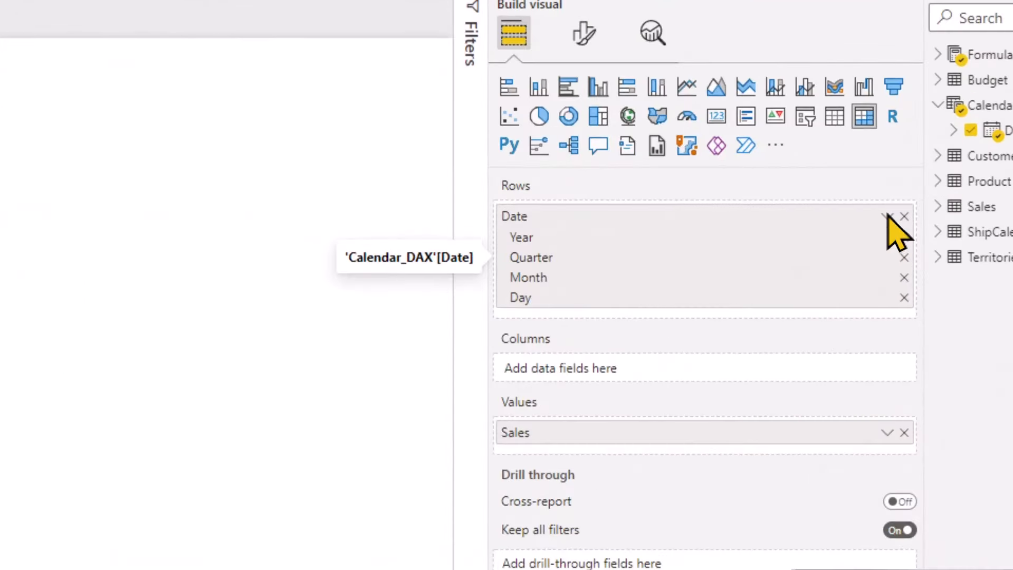
pyautogui.click(888, 216)
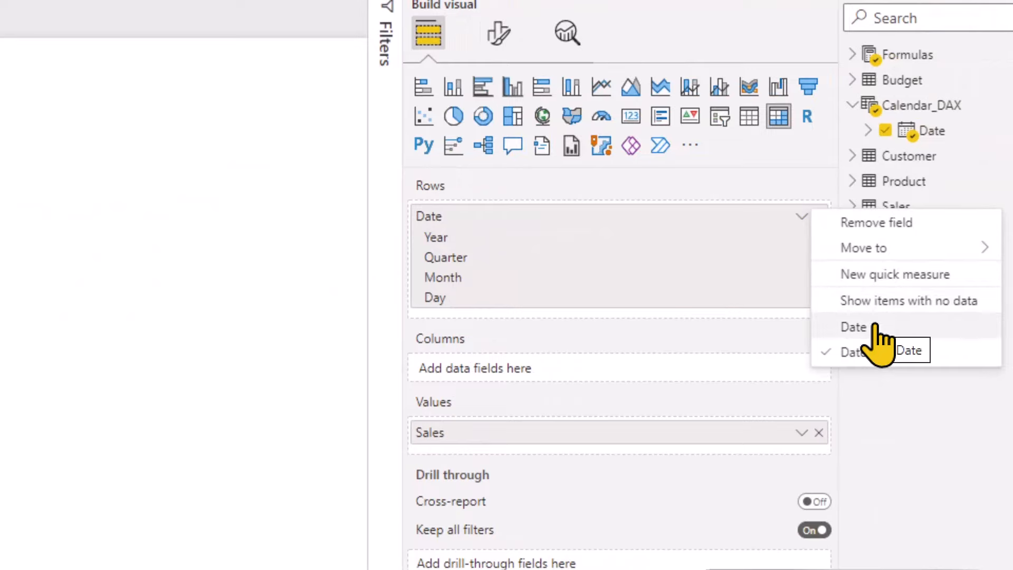
pyautogui.click(875, 326)
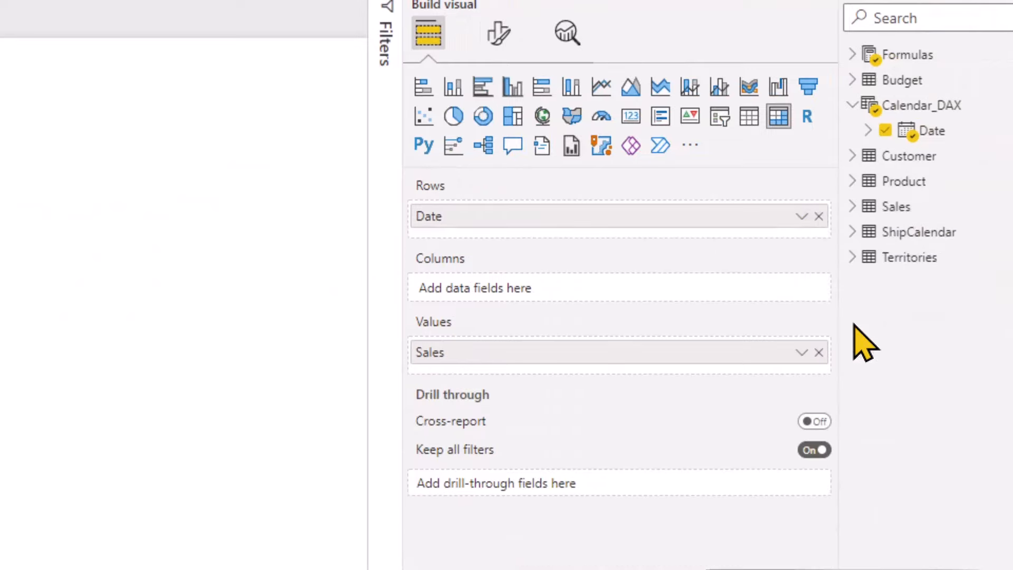
pyautogui.click(153, 324)
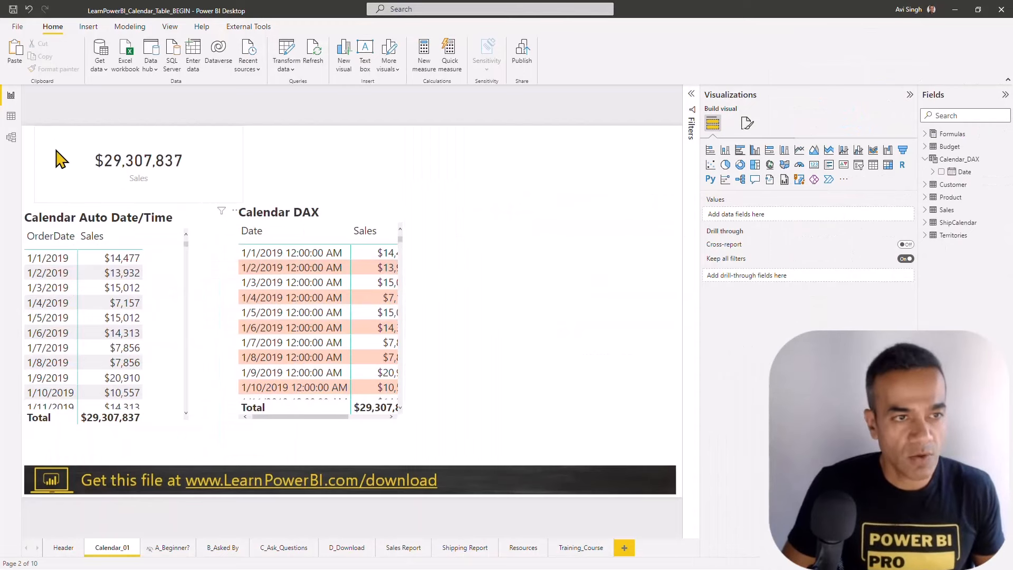
# Add a calculated column to the Calendar_DAX table with the formula Year = YEAR(Calendar_DAX[Date]).
pyautogui.click(11, 116)
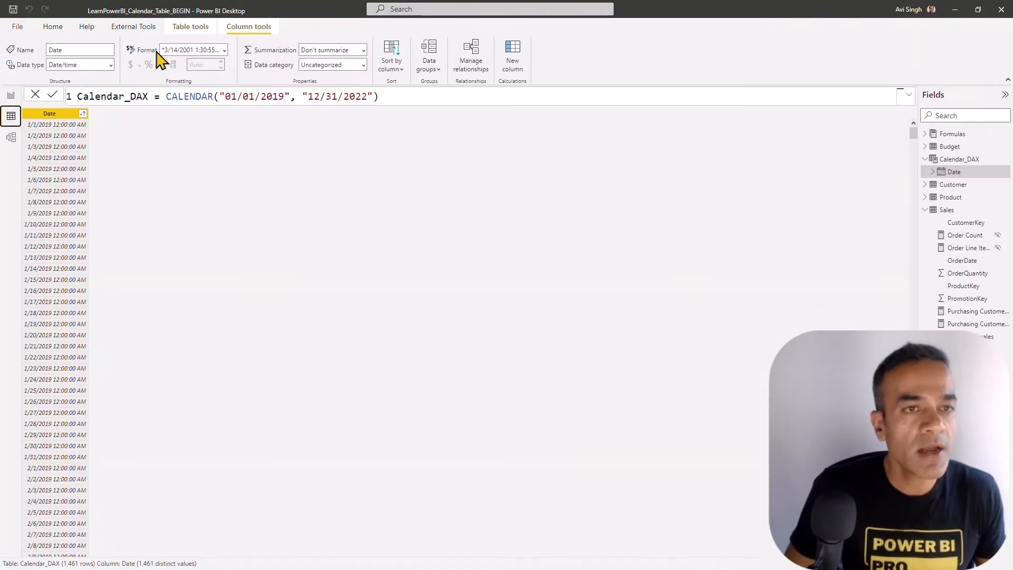
pyautogui.click(203, 28)
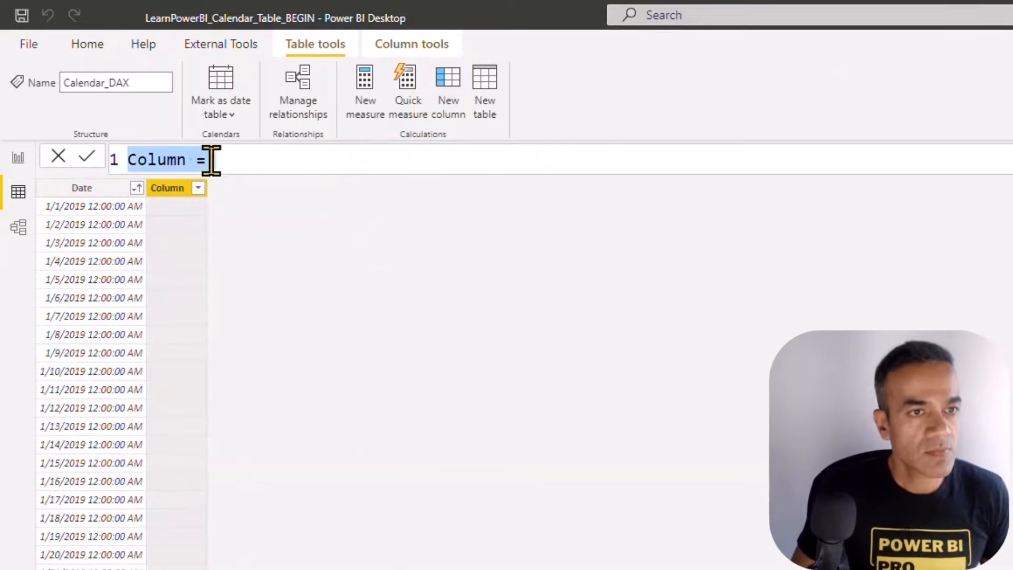
pyautogui.write('Year')
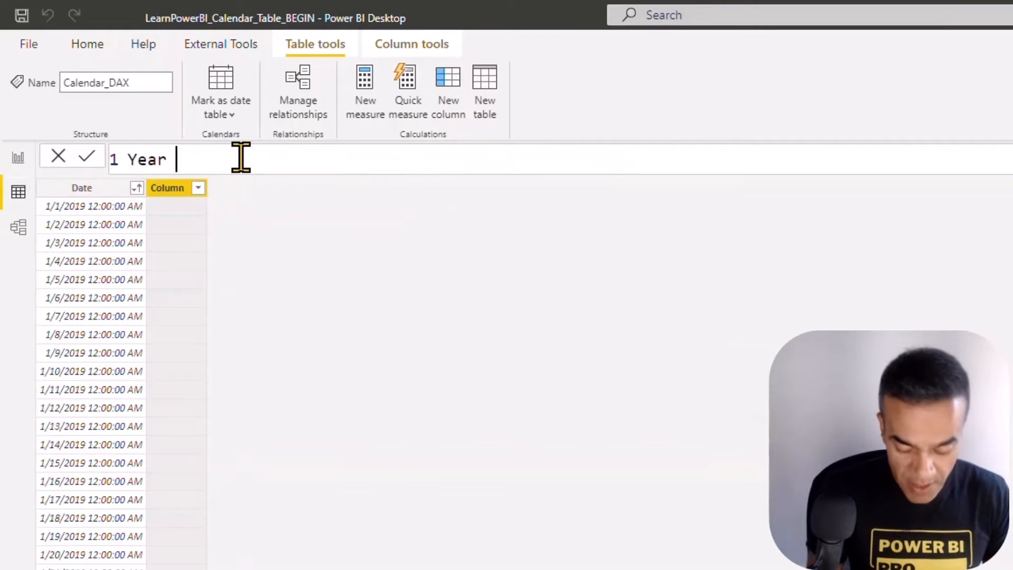
pyautogui.write(' = YEAR')
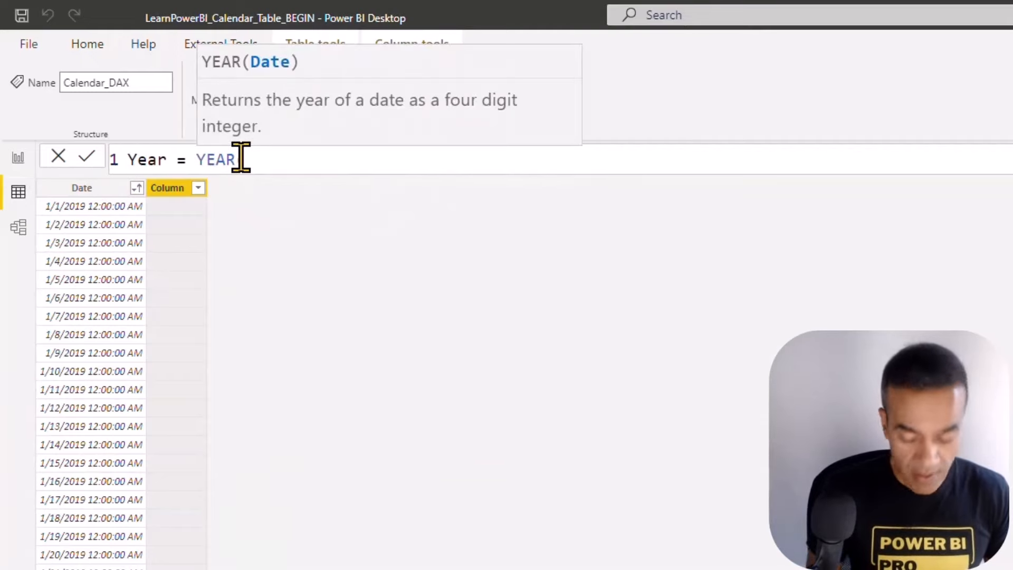
pyautogui.write('(calen')
pyautogui.press('Down')
pyautogui.press('Down')
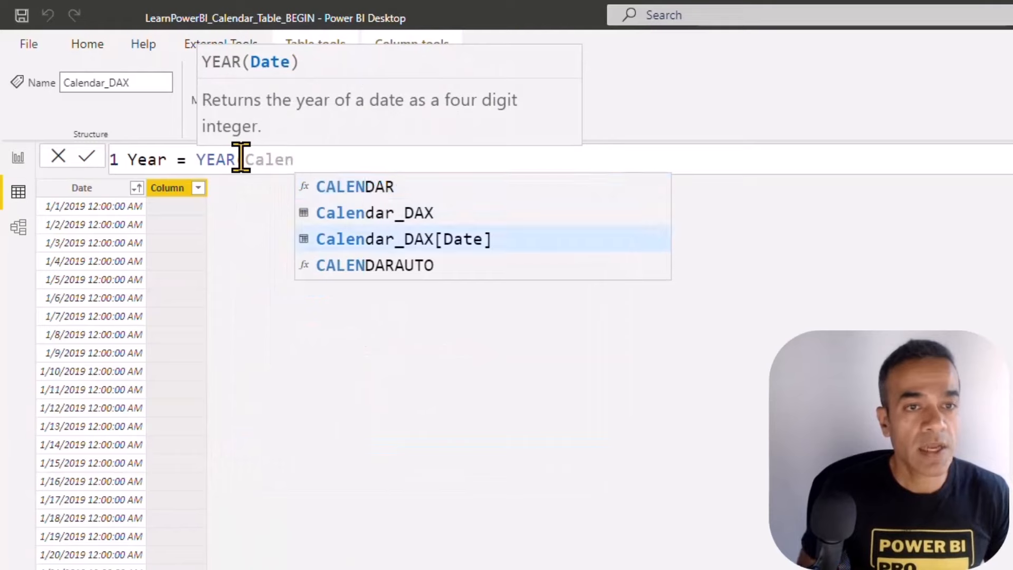
pyautogui.press('Tab')
pyautogui.write(')')
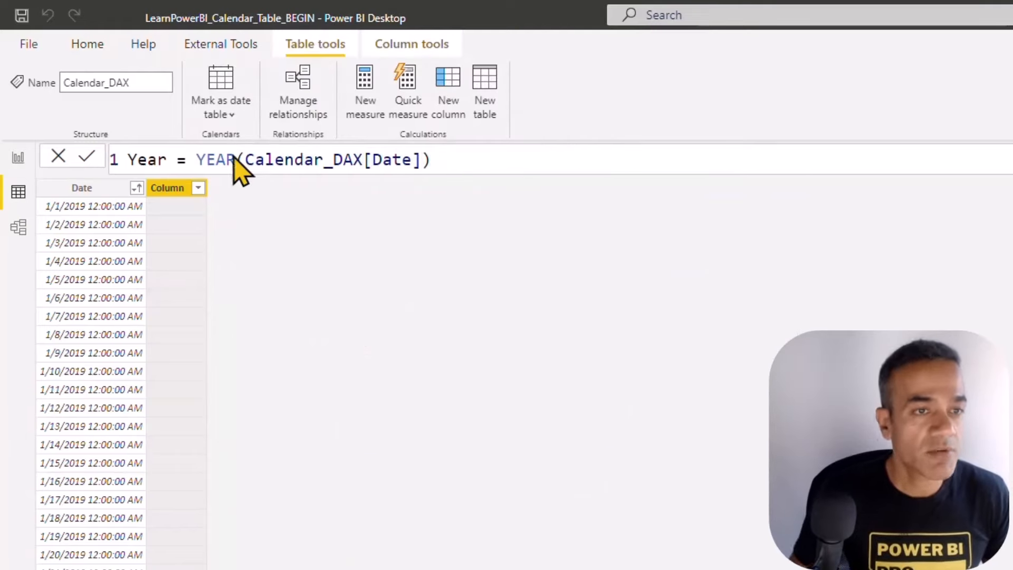
pyautogui.press('Return')
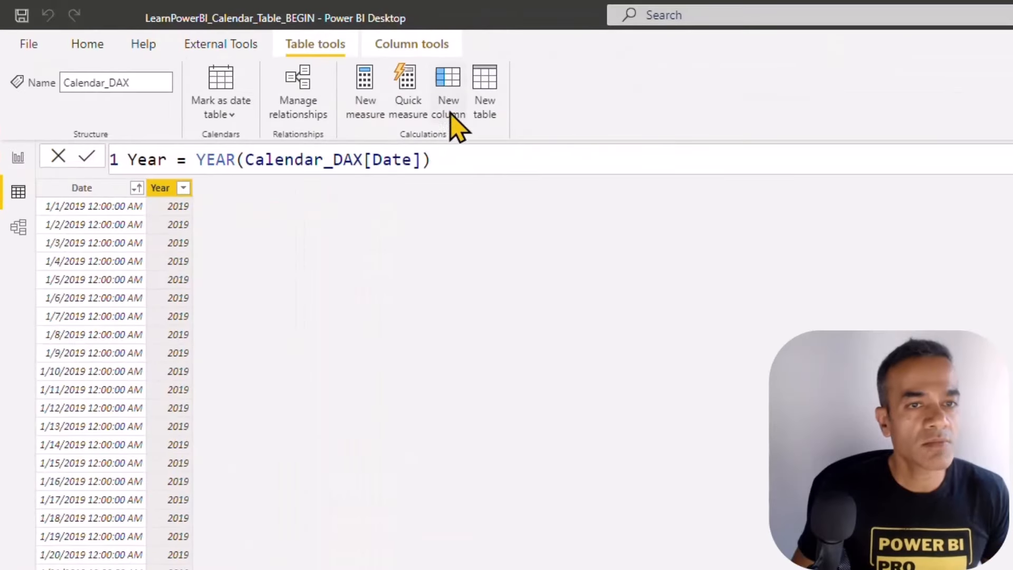
# Add another calculated column to the Calendar_DAX table with the formula Quarter = QUARTER(Calendar_DAX[Date]).
pyautogui.click(190, 189)
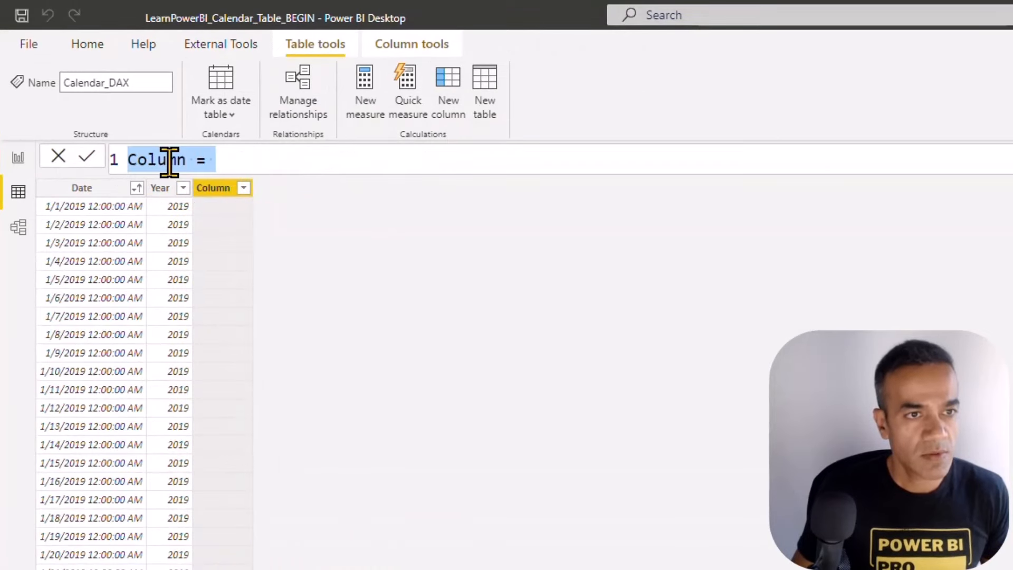
pyautogui.write('Quarter')
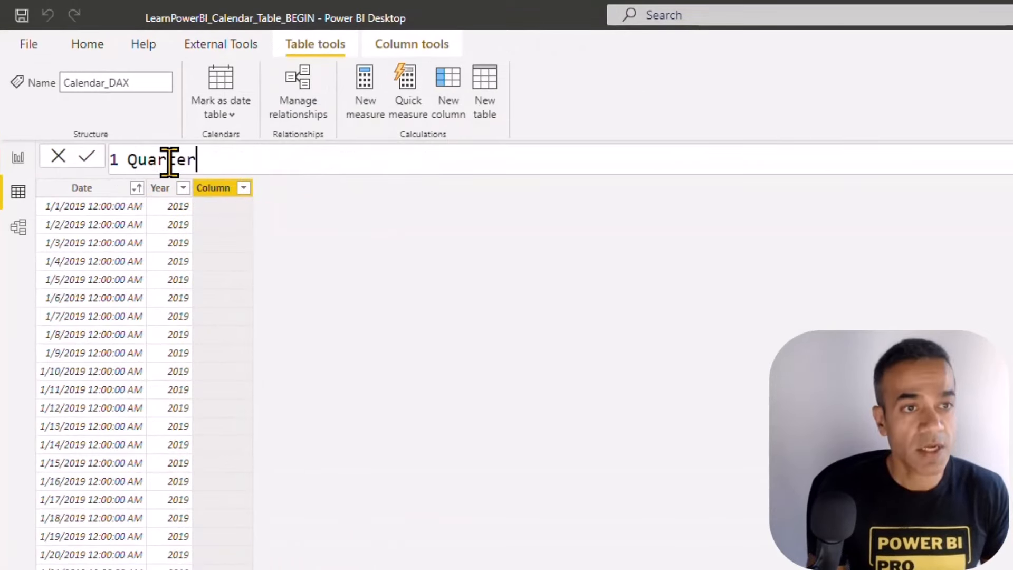
pyautogui.write(' = ')
pyautogui.write('QUART')
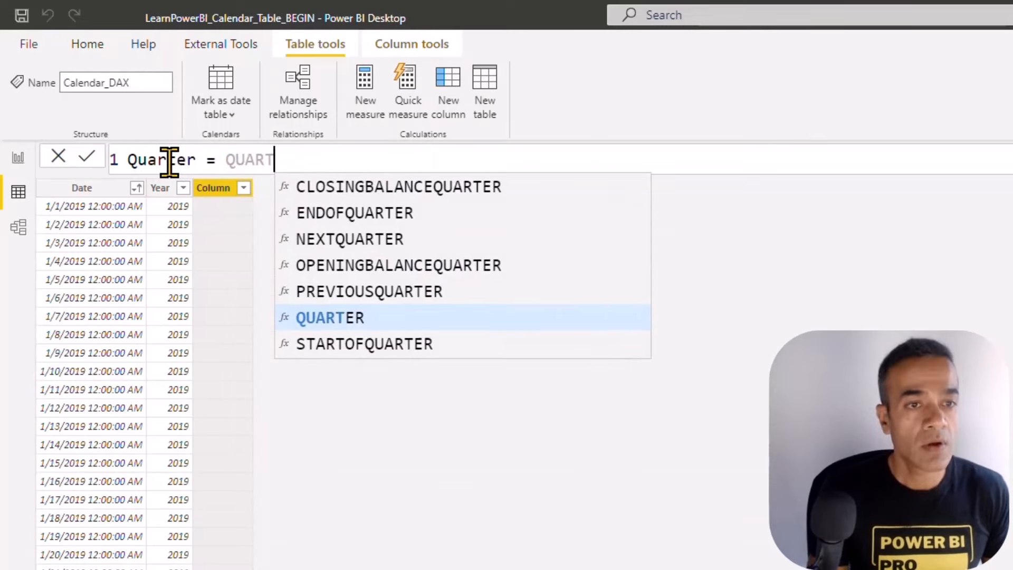
pyautogui.press('Tab')
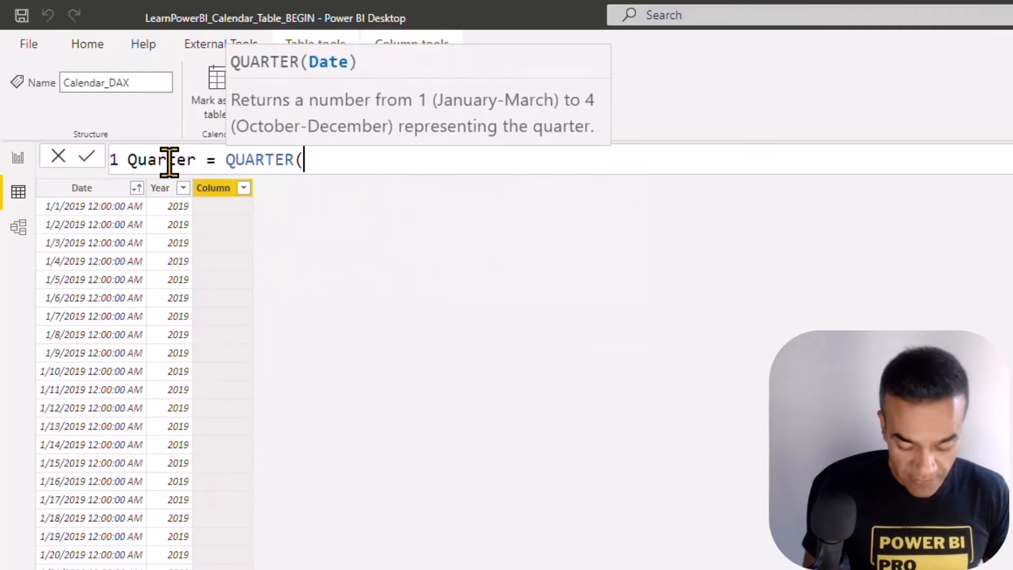
pyautogui.write('Calend')
pyautogui.press('Down')
pyautogui.press('Down')
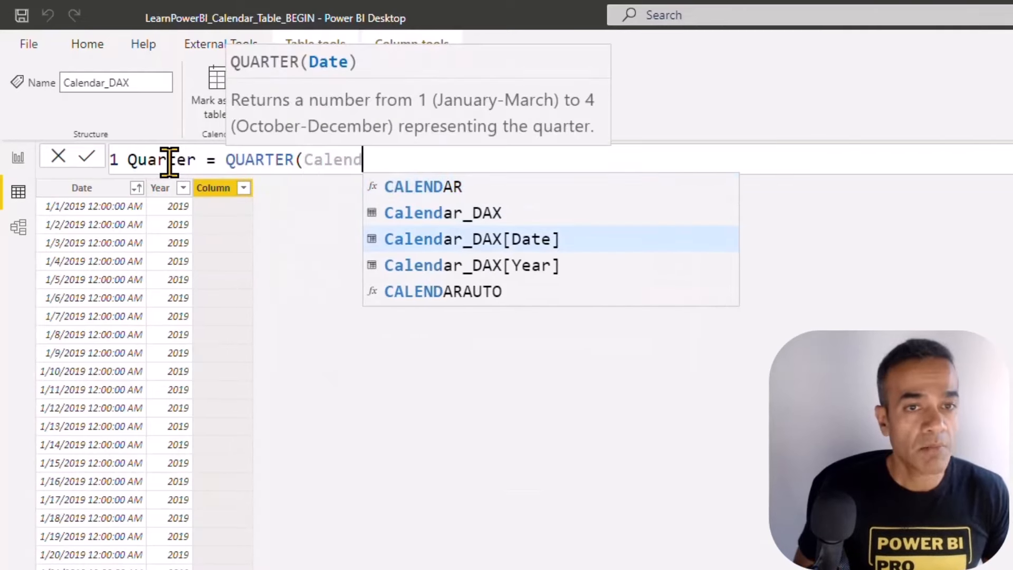
pyautogui.press('Tab')
pyautogui.write(')')
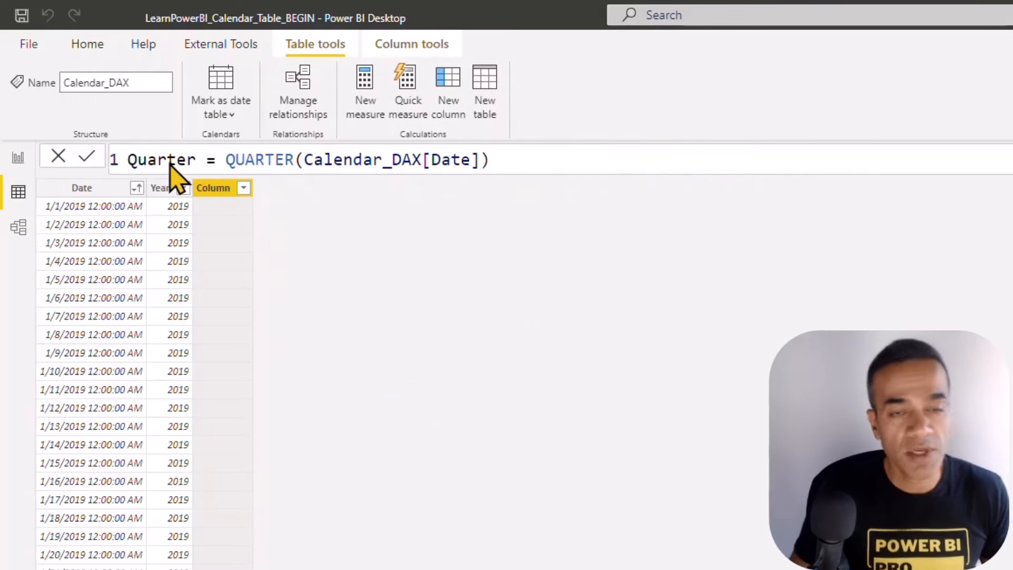
pyautogui.press('Return')
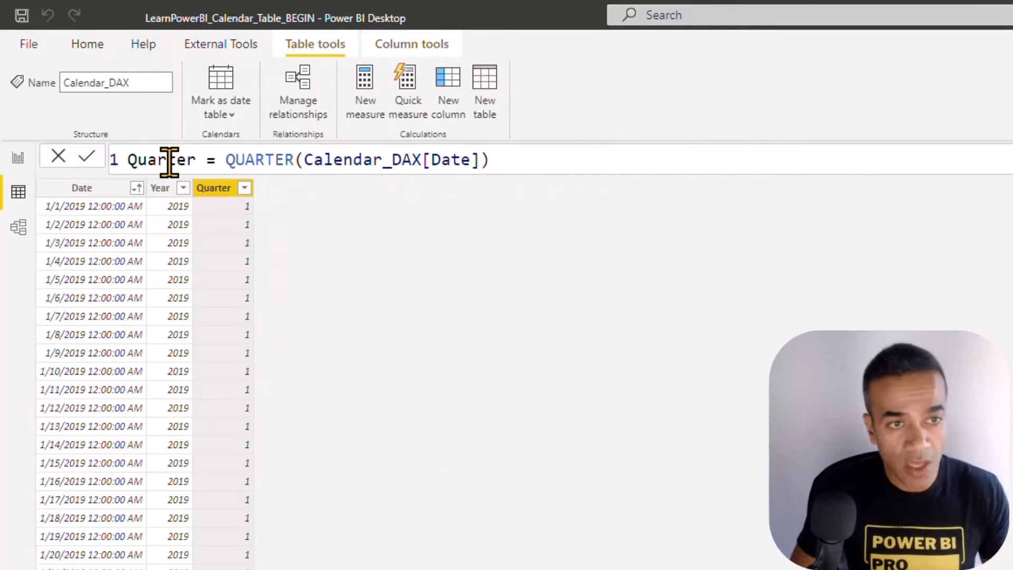
# Prefix the Quarter column's values with text by changing its formula to Quarter = "Qtr " & QUARTER(Calendar_DAX[Date]).
pyautogui.click(305, 161)
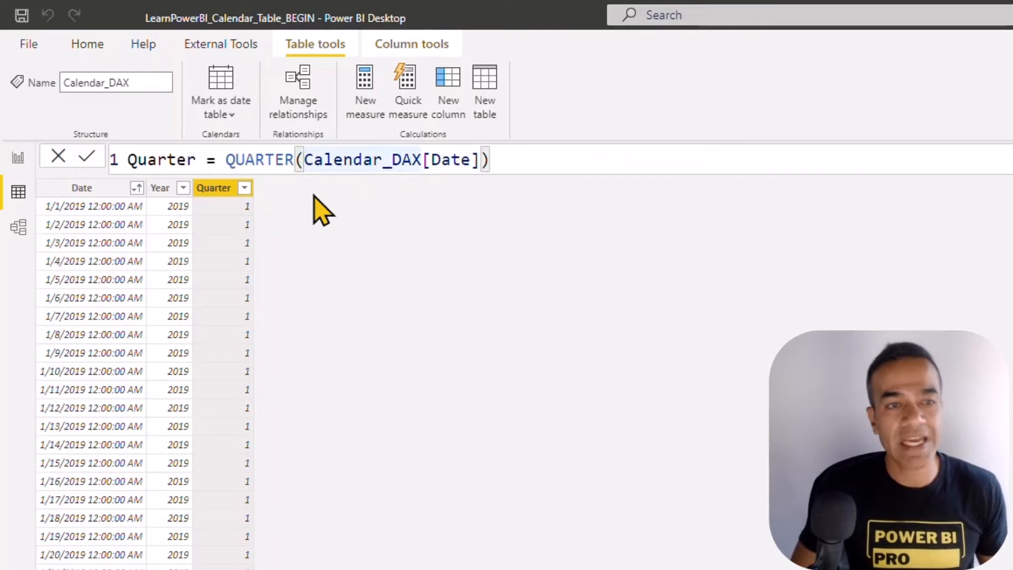
pyautogui.click(228, 160)
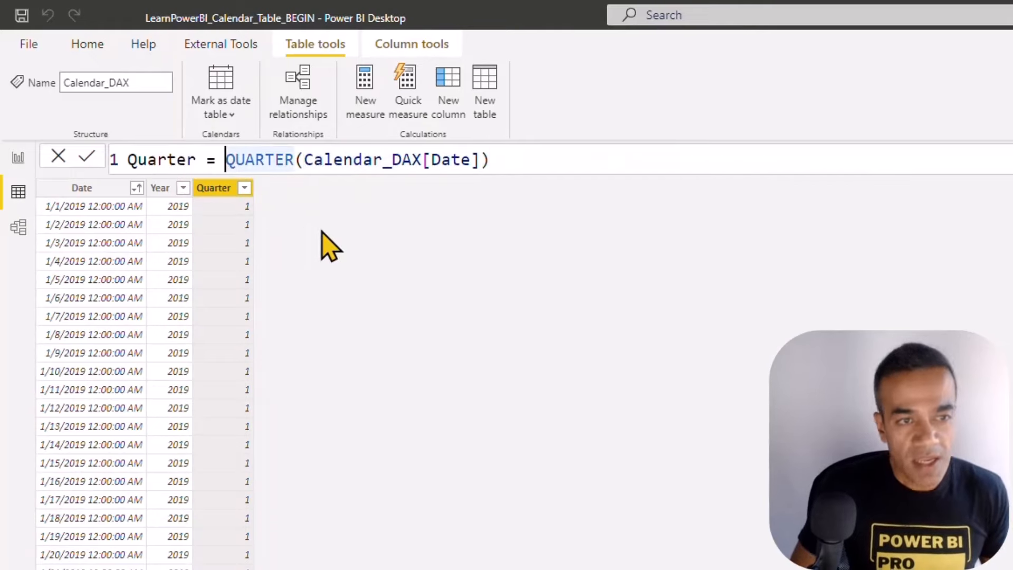
pyautogui.write('"Qtr')
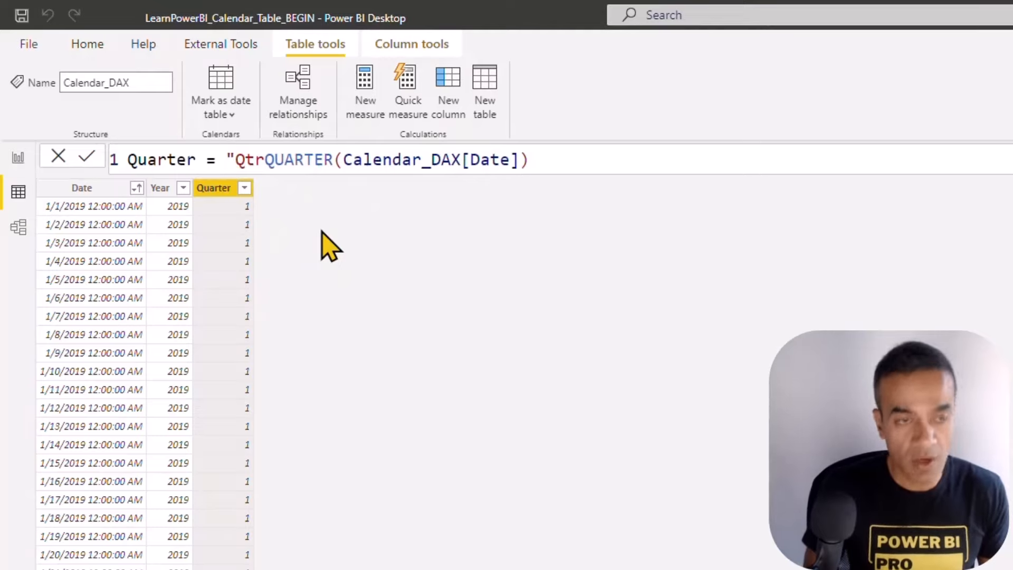
pyautogui.write(' " &')
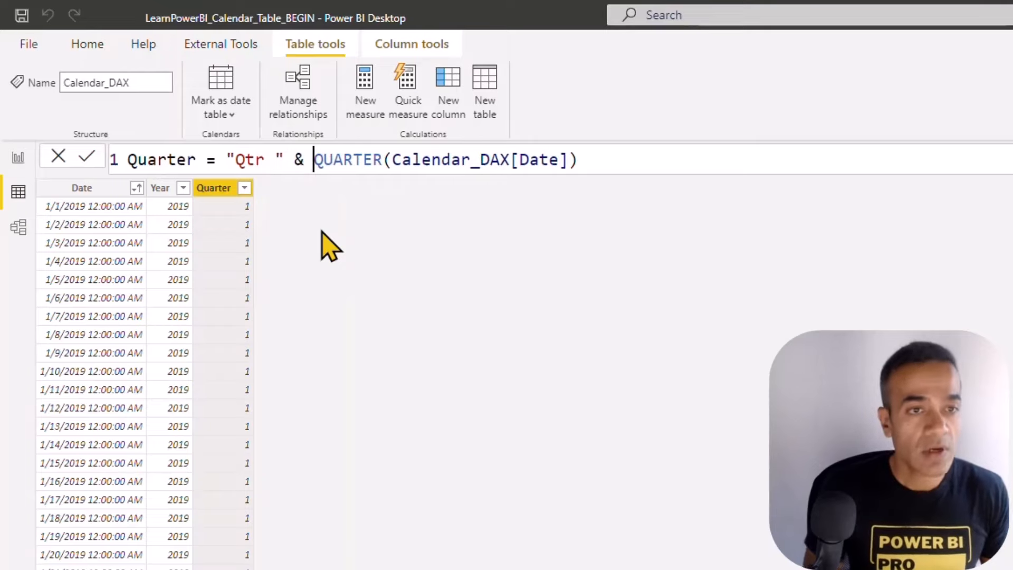
pyautogui.press('Return')
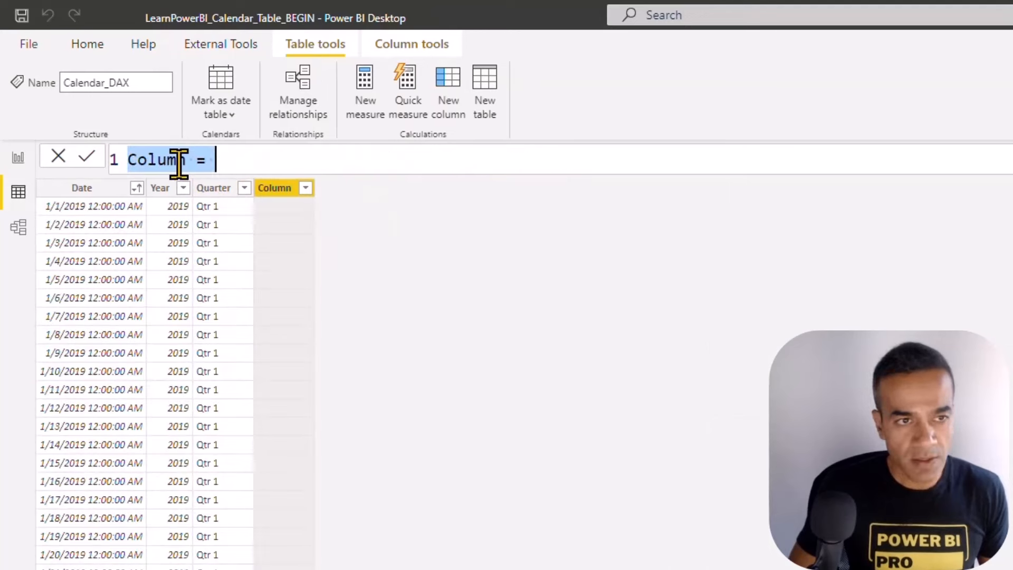
# Add a calculated column to the Calendar_DAX table with the formula Month = MONTH(Calendar_DAX[Date]).
pyautogui.write('Month = ')
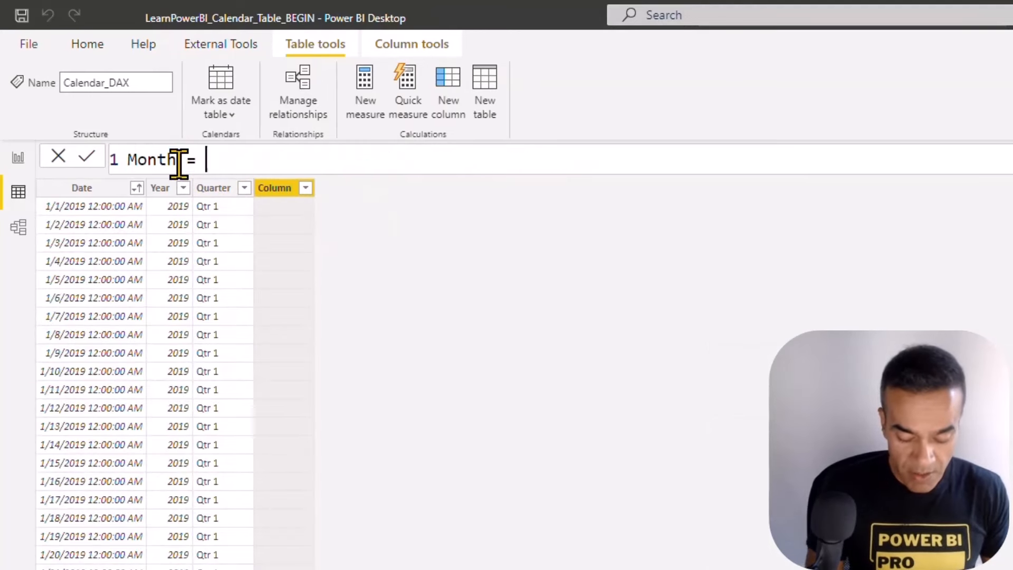
pyautogui.write('MONTH(Calend')
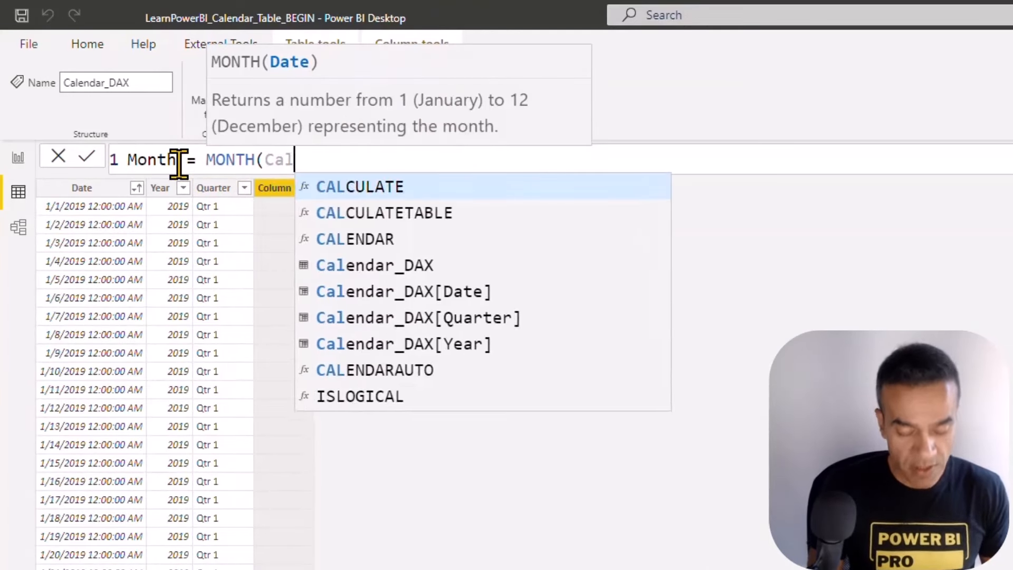
pyautogui.press('Down')
pyautogui.press('Down')
pyautogui.press('Tab')
pyautogui.write(')')
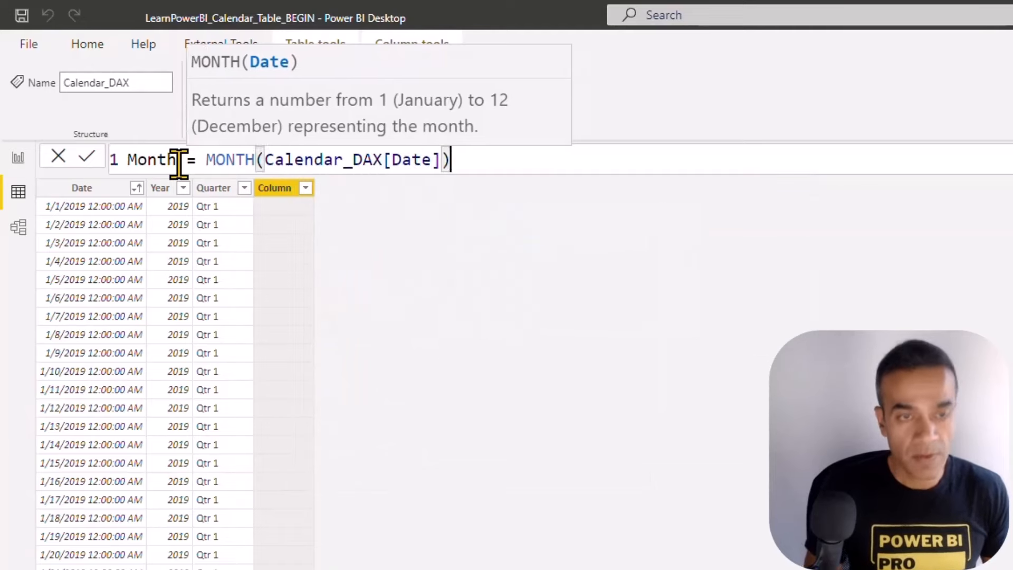
pyautogui.press('Return')
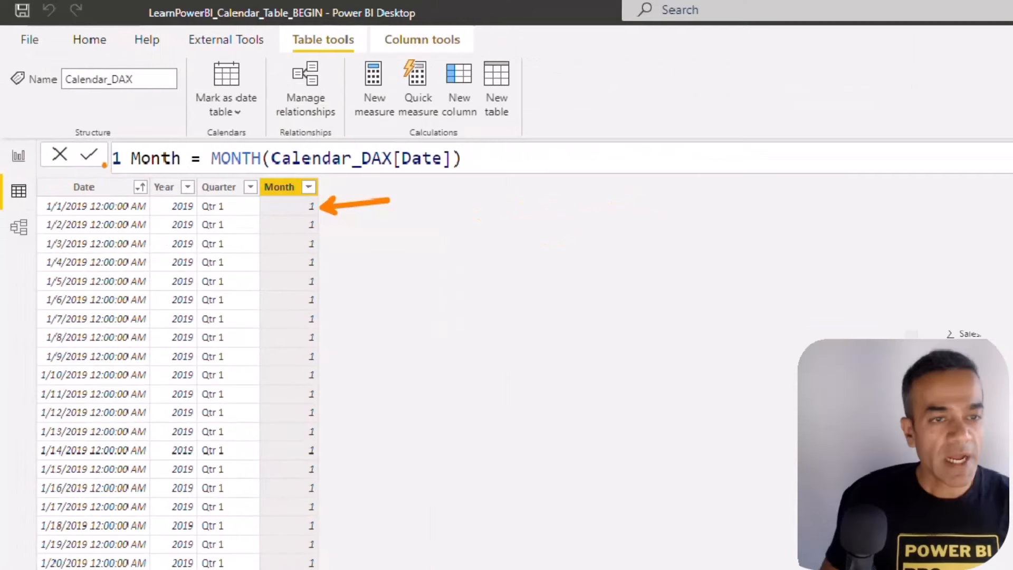
# Rename the numeric month column MonthNum in its formula.
pyautogui.click(243, 123)
pyautogui.write('Num')
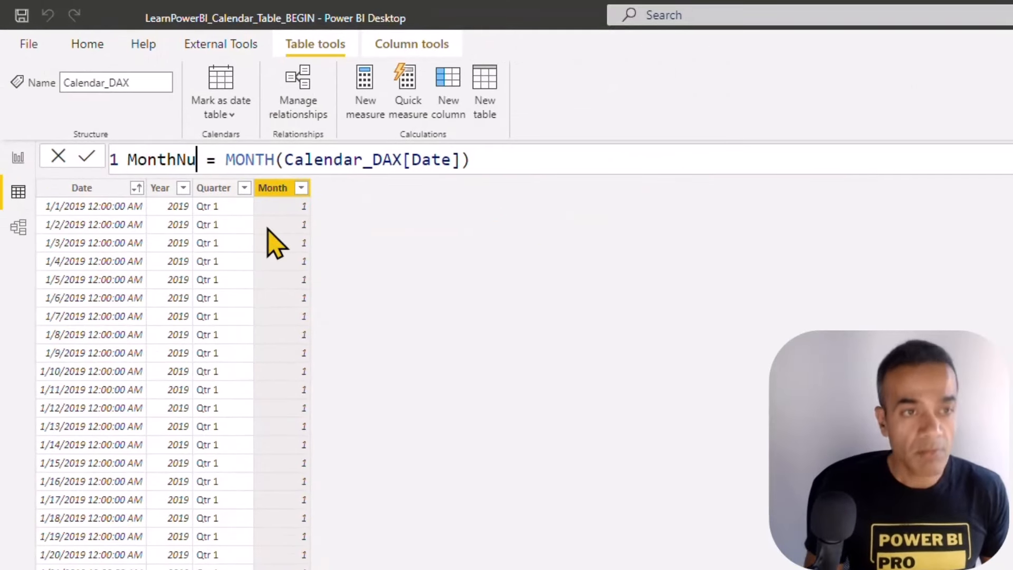
pyautogui.press('Return')
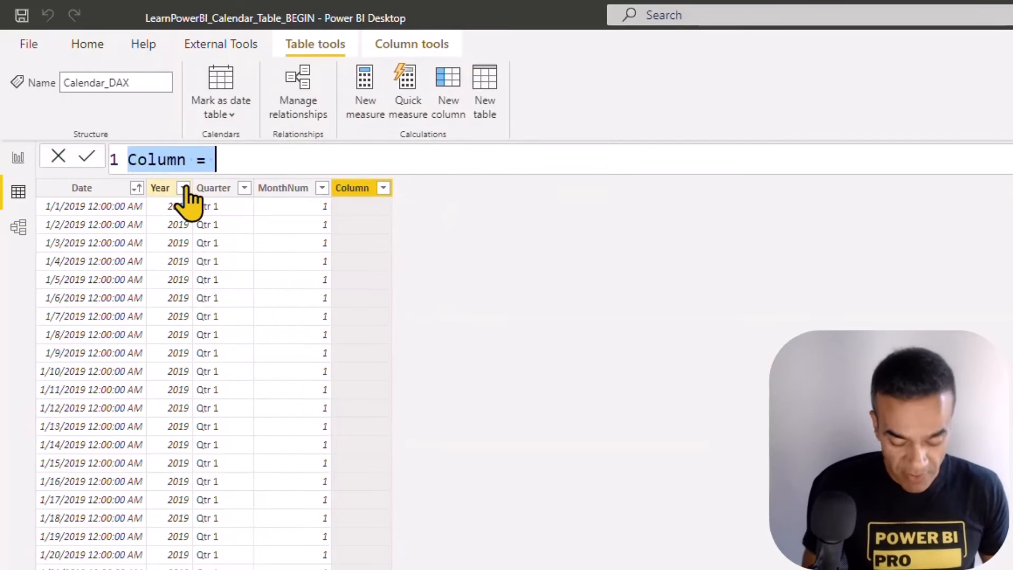
# Add a calculated column for short month names to Calendar_DAX with the formula Month = FORMAT(Calendar_DAX[Date], "mmm").
pyautogui.write('Month')
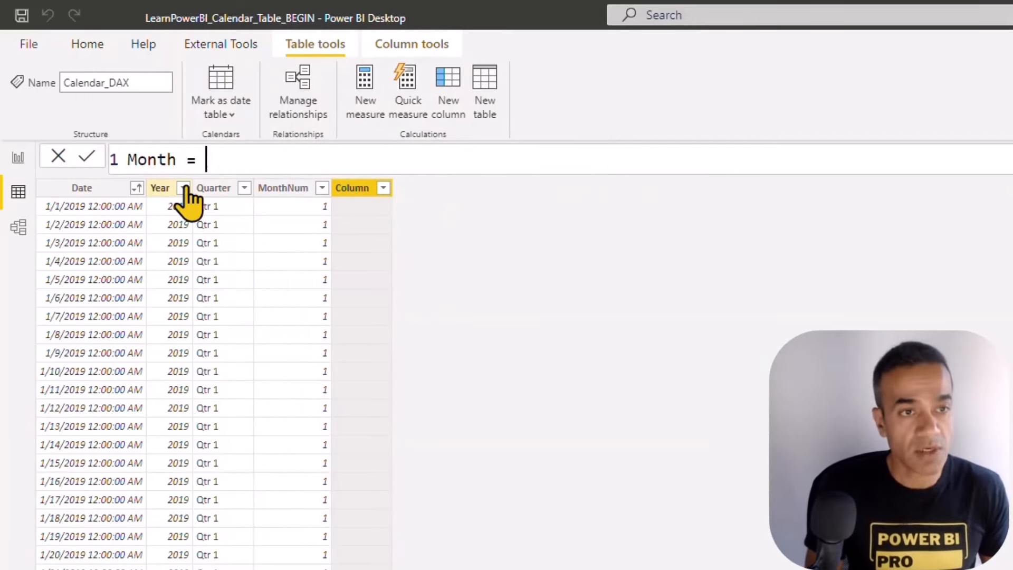
pyautogui.write(' = ')
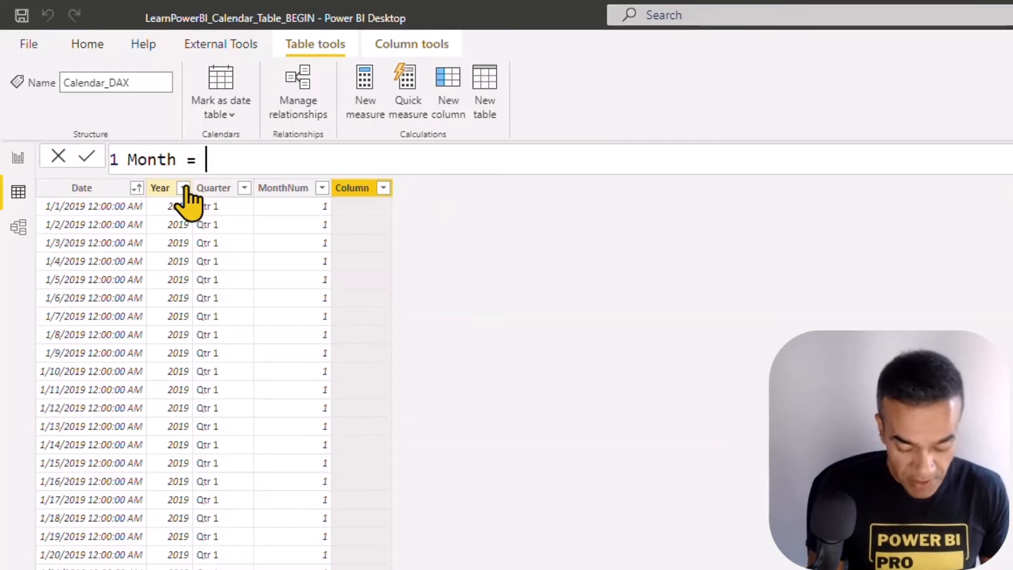
pyautogui.write('FORMAT(')
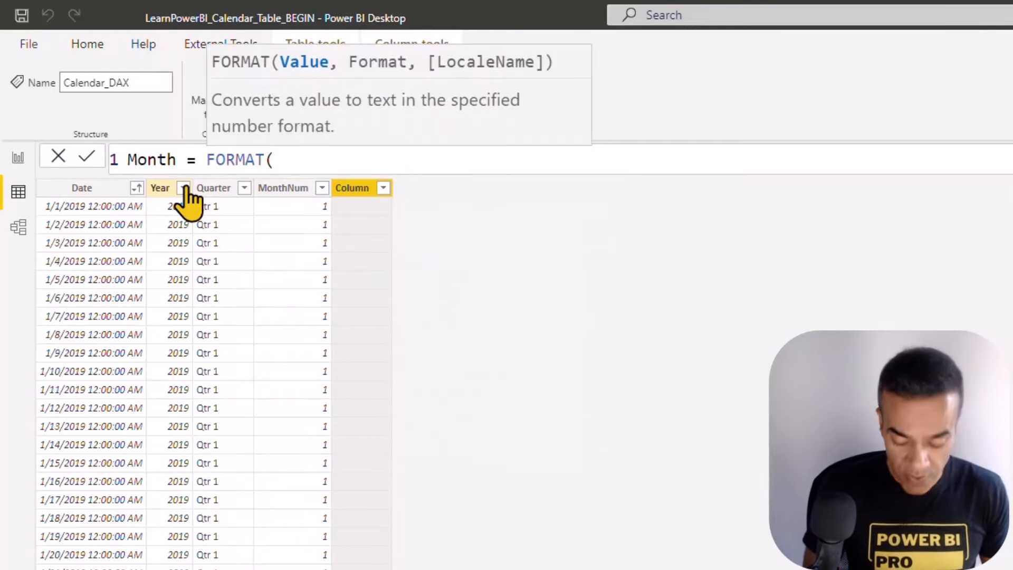
pyautogui.write('Calend')
pyautogui.press('Down')
pyautogui.press('Down')
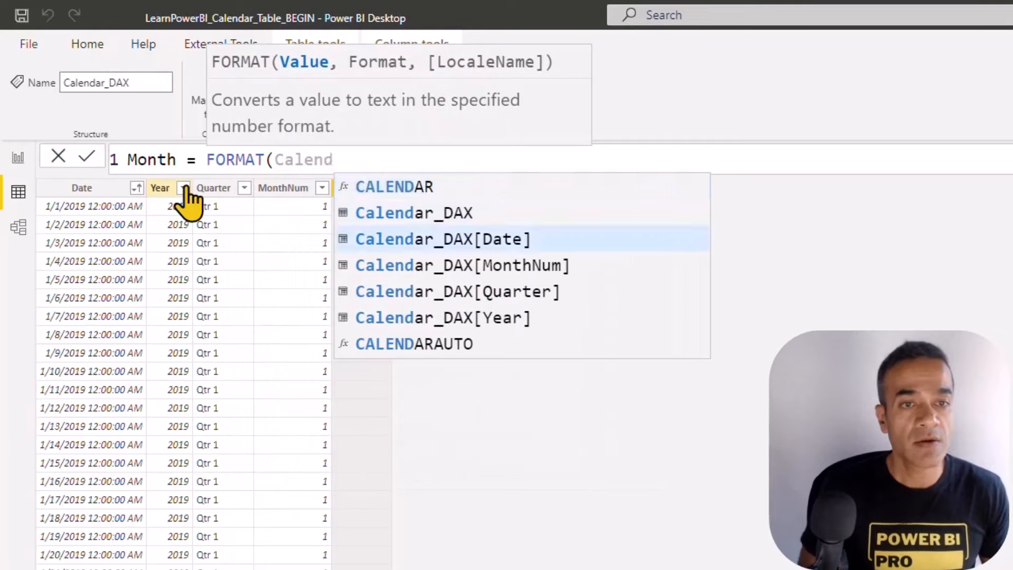
pyautogui.press('Tab')
pyautogui.write(', ')
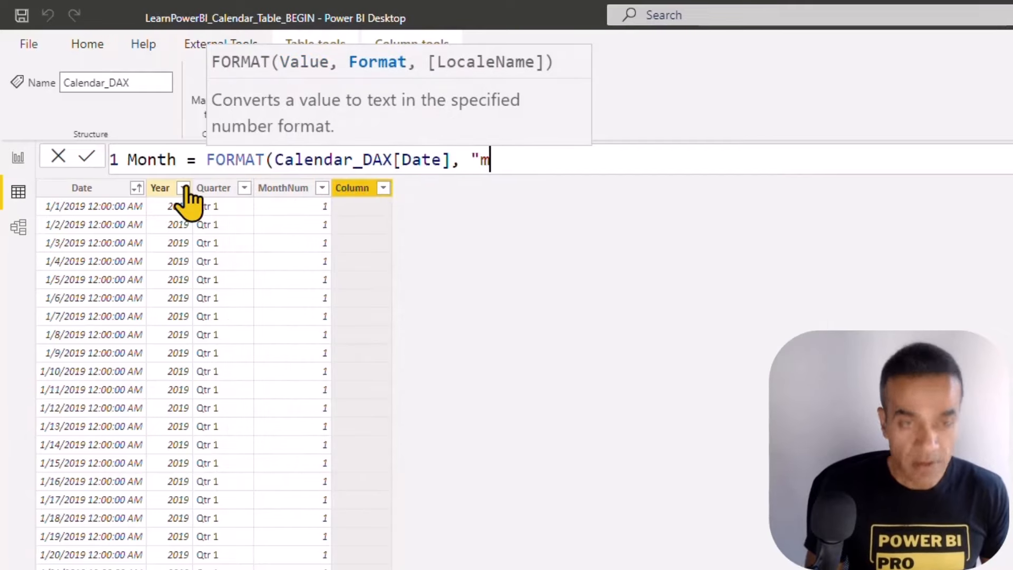
pyautogui.write('"mmm")')
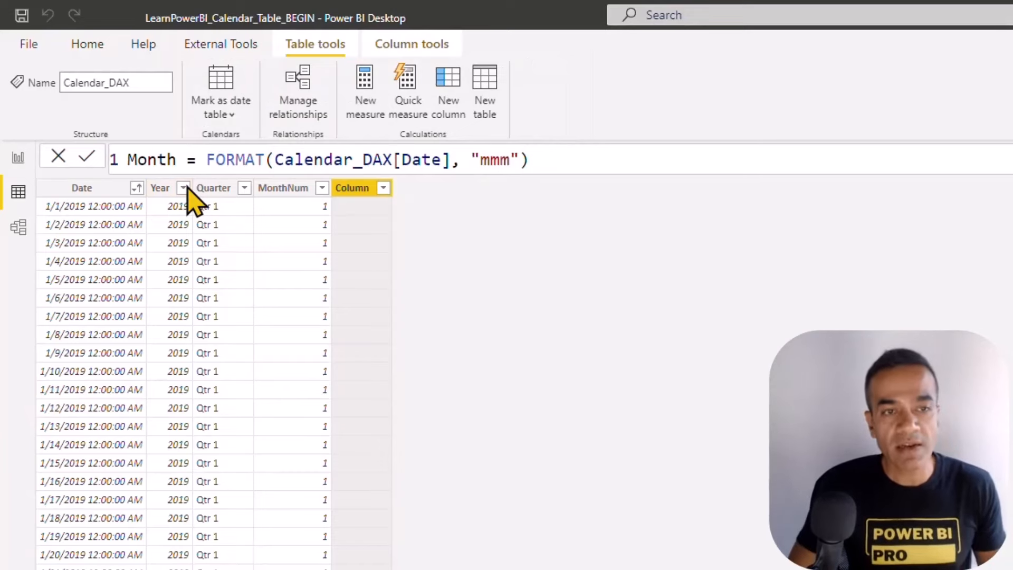
pyautogui.press('Return')
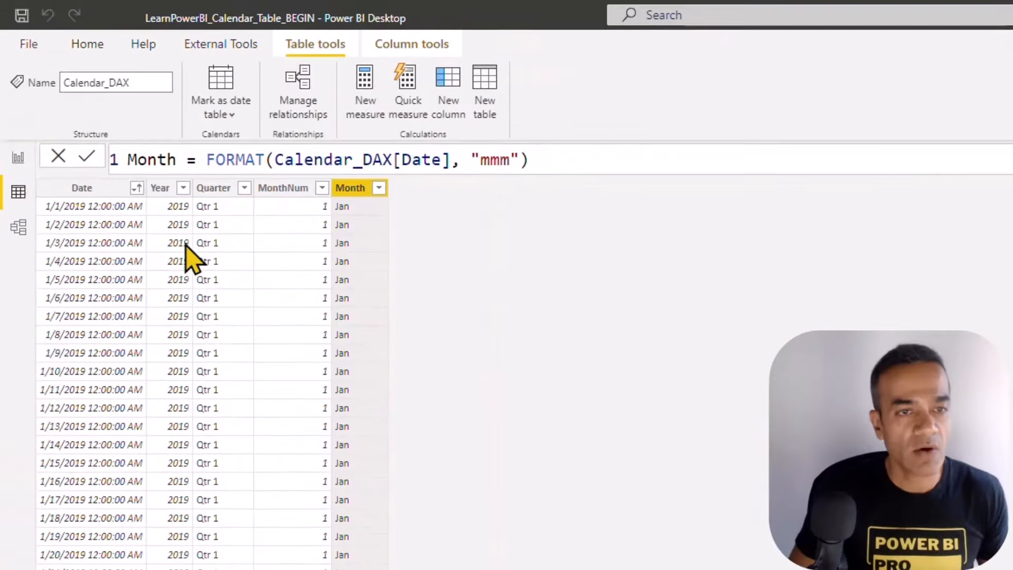
# On the report page, set the format of the Calendar_DAX Date field in the Calendar DAX matrix to Short Date.
pyautogui.click(18, 158)
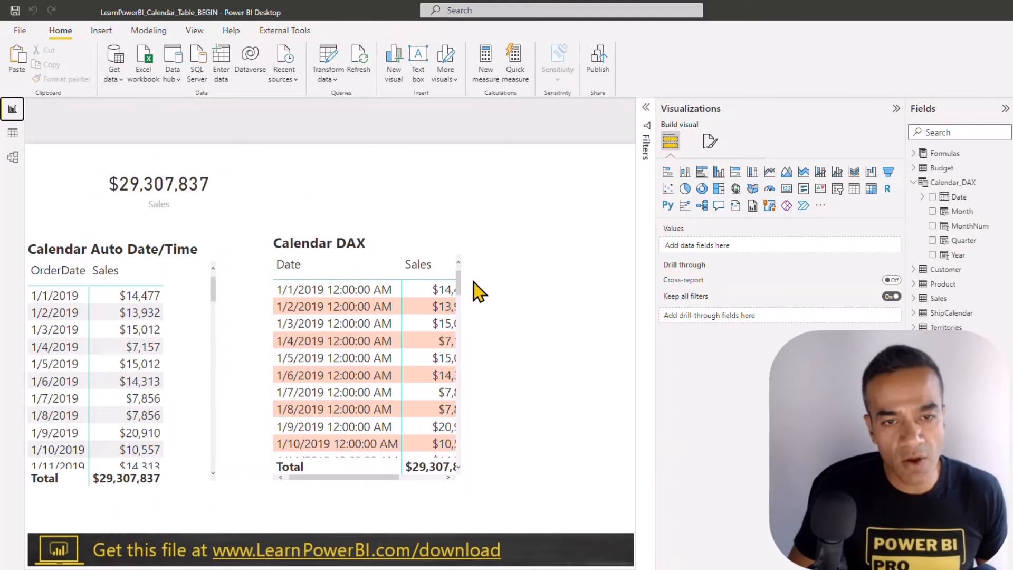
pyautogui.click(462, 281)
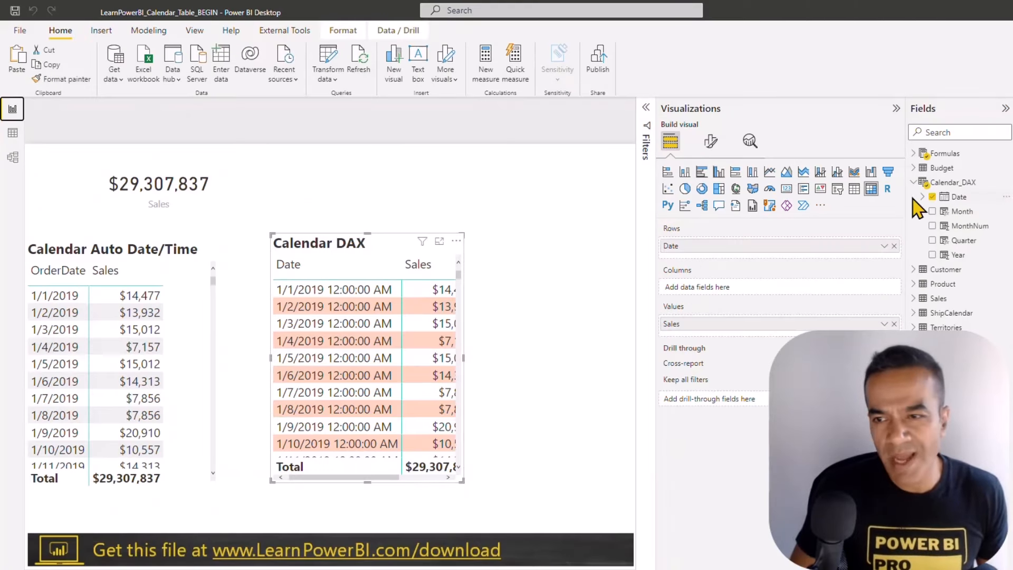
pyautogui.click(956, 197)
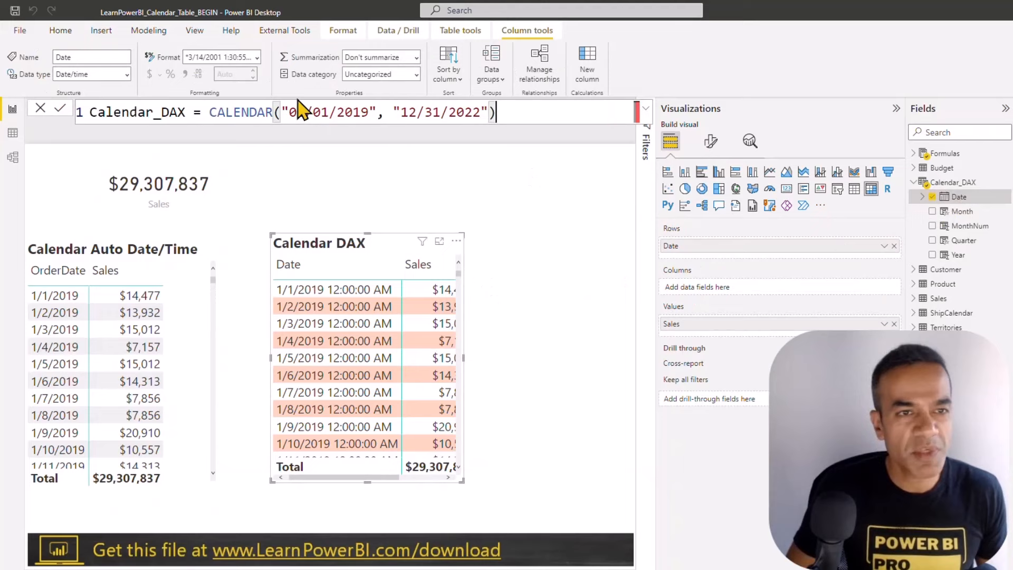
pyautogui.click(256, 57)
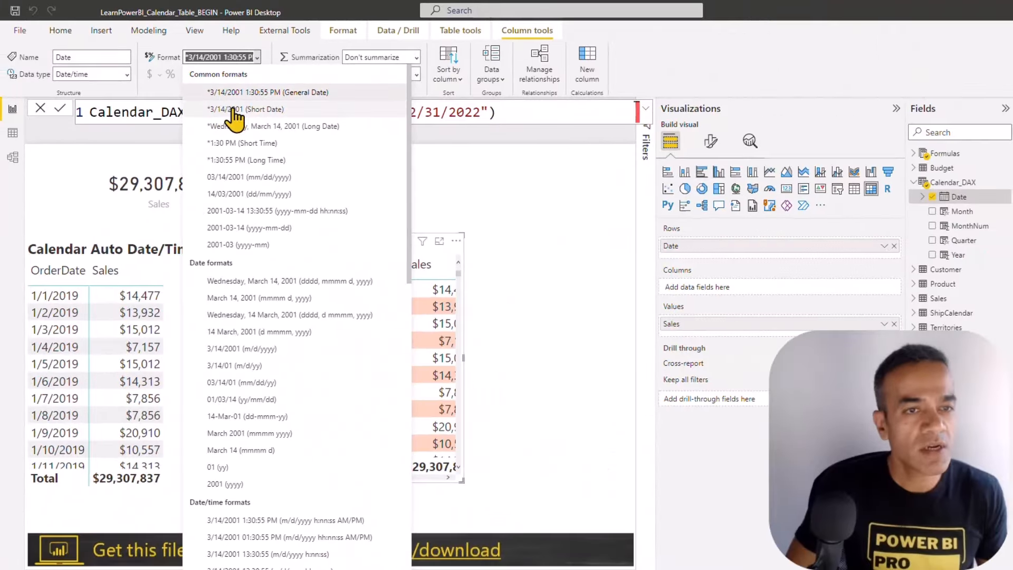
pyautogui.click(197, 162)
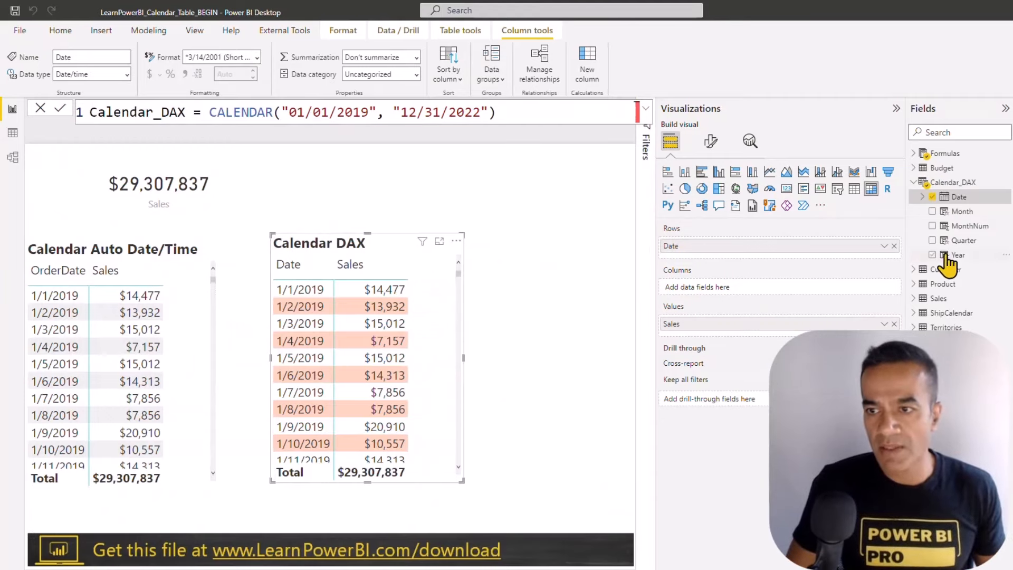
# Add Year, Quarter and Month from Calendar_DAX, in that order, above Date in the Calendar DAX matrix's rows.
pyautogui.moveTo(854, 244); pyautogui.dragTo(832, 264)
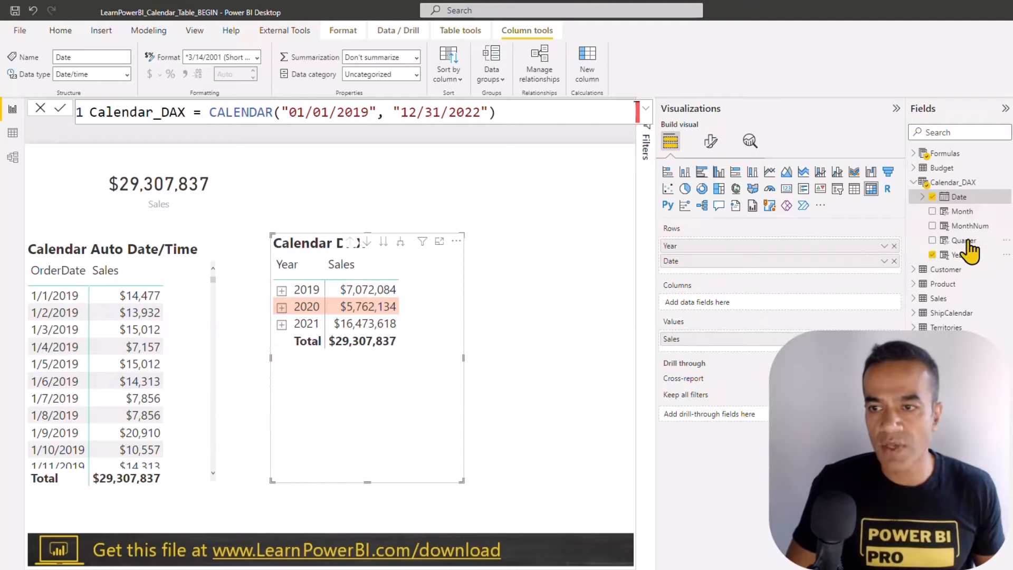
pyautogui.moveTo(965, 240); pyautogui.dragTo(887, 264)
pyautogui.moveTo(962, 211); pyautogui.dragTo(836, 280)
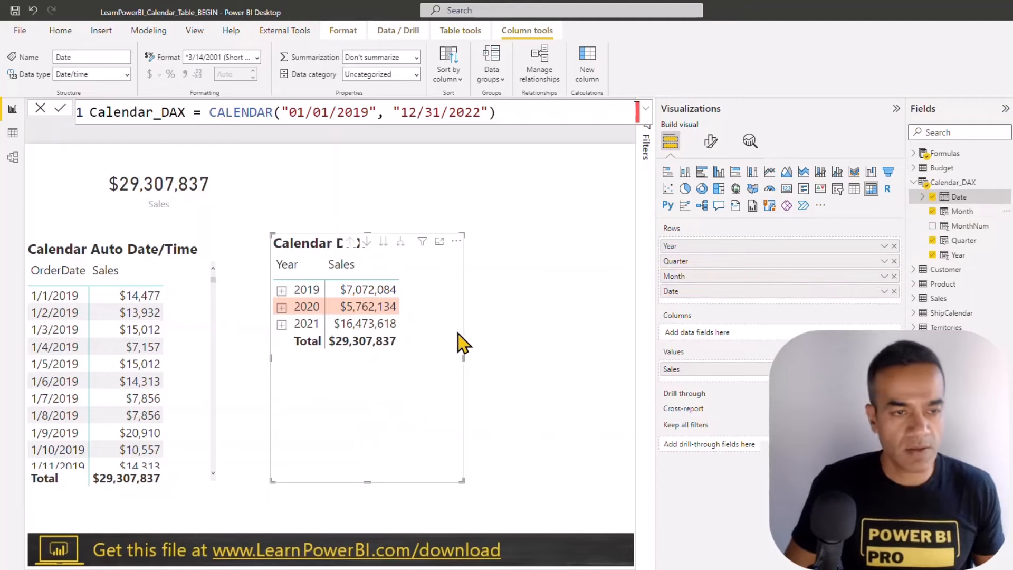
# Remove OrderDate from the rows of the Calendar Auto Date/Time matrix and undo the removal.
pyautogui.click(191, 373)
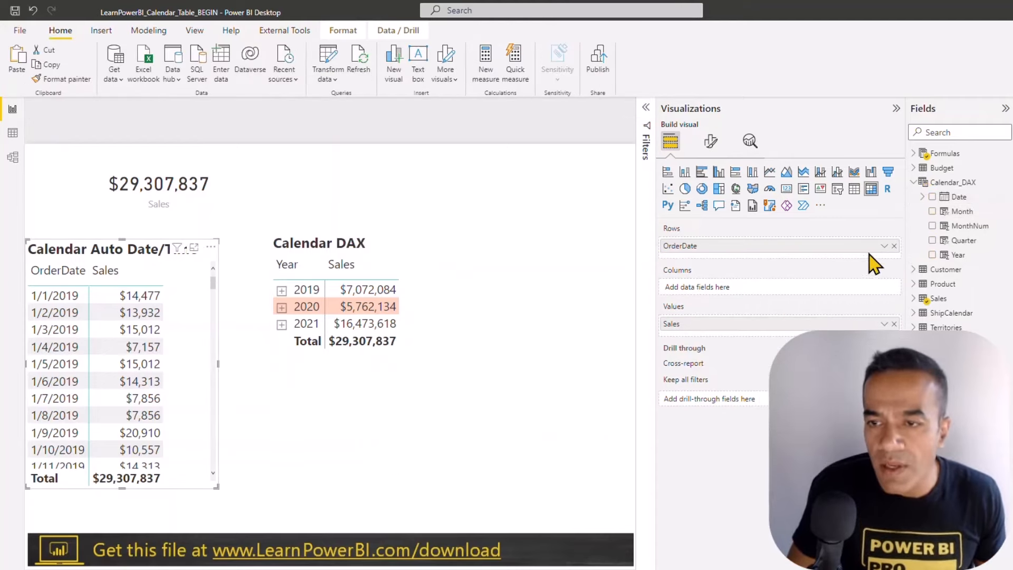
pyautogui.click(894, 246)
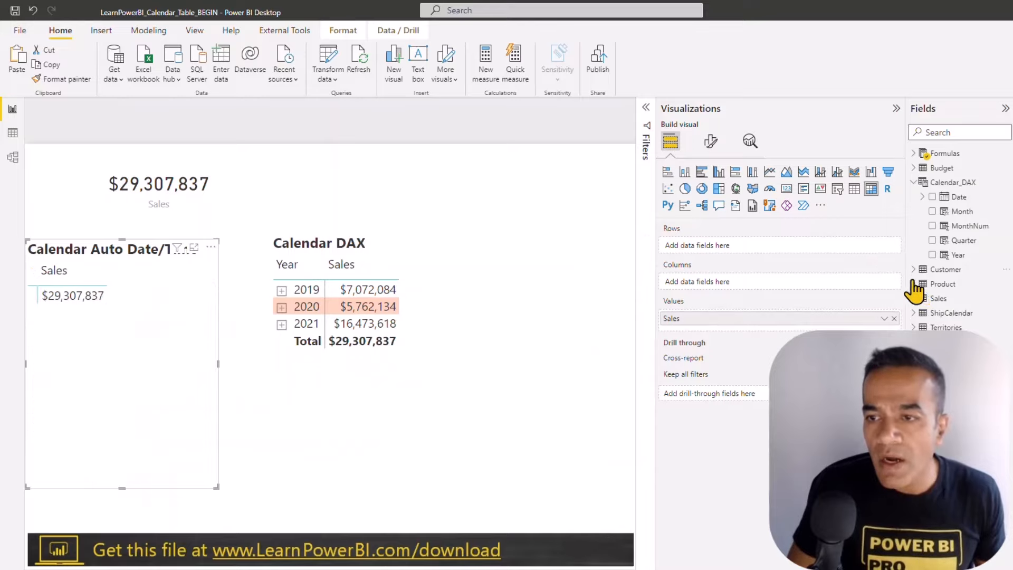
pyautogui.click(915, 299)
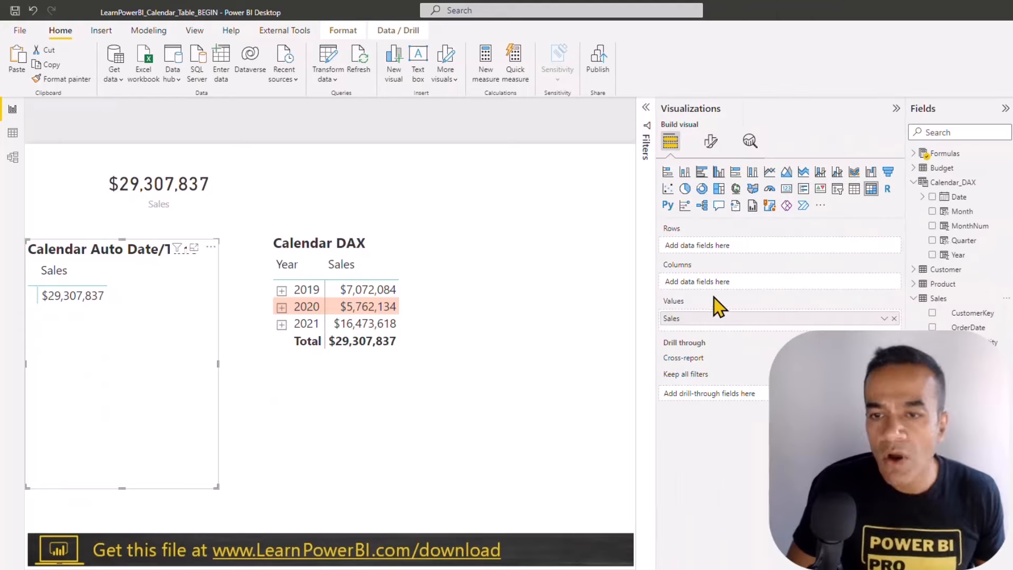
pyautogui.click(33, 11)
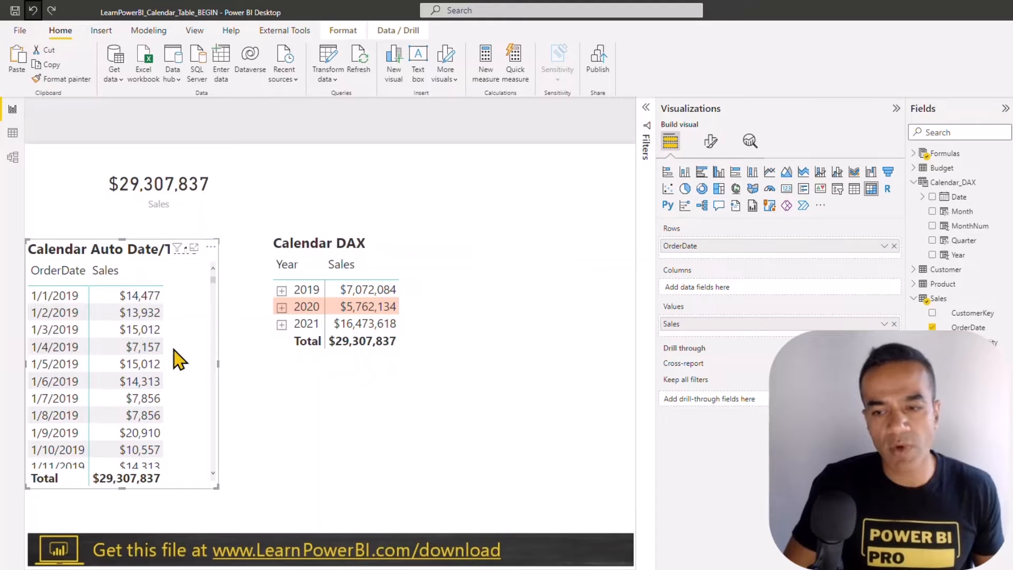
# Expand 2019 and its Qtr 1 in the Calendar DAX matrix and remove Quarter from the matrix's rows.
pyautogui.click(436, 325)
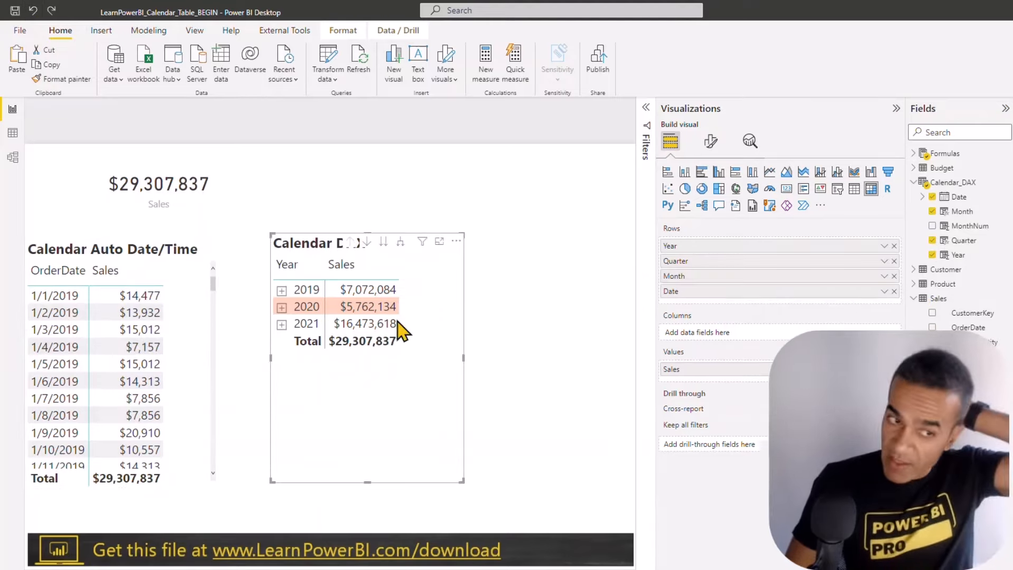
pyautogui.click(180, 347)
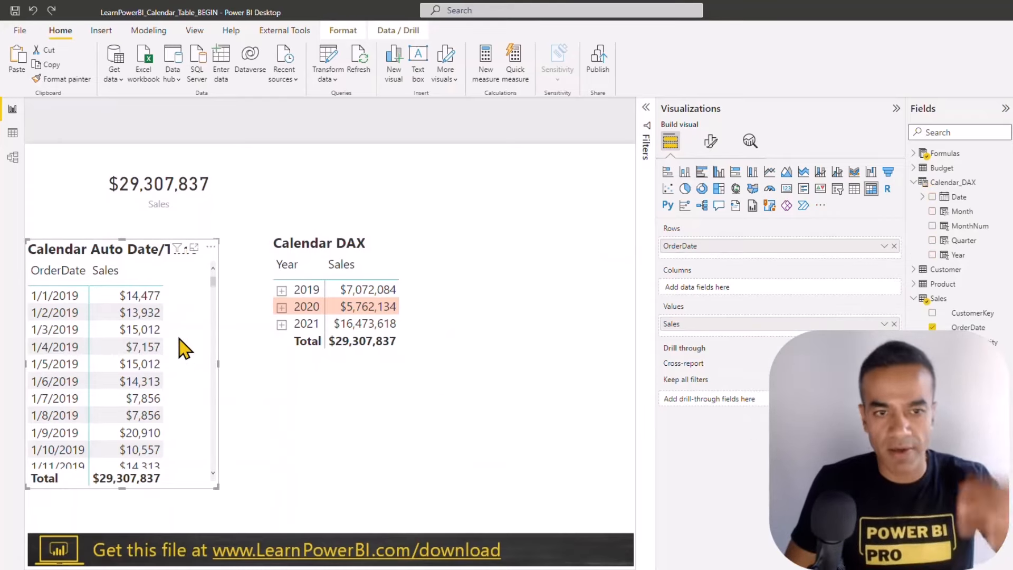
pyautogui.click(429, 321)
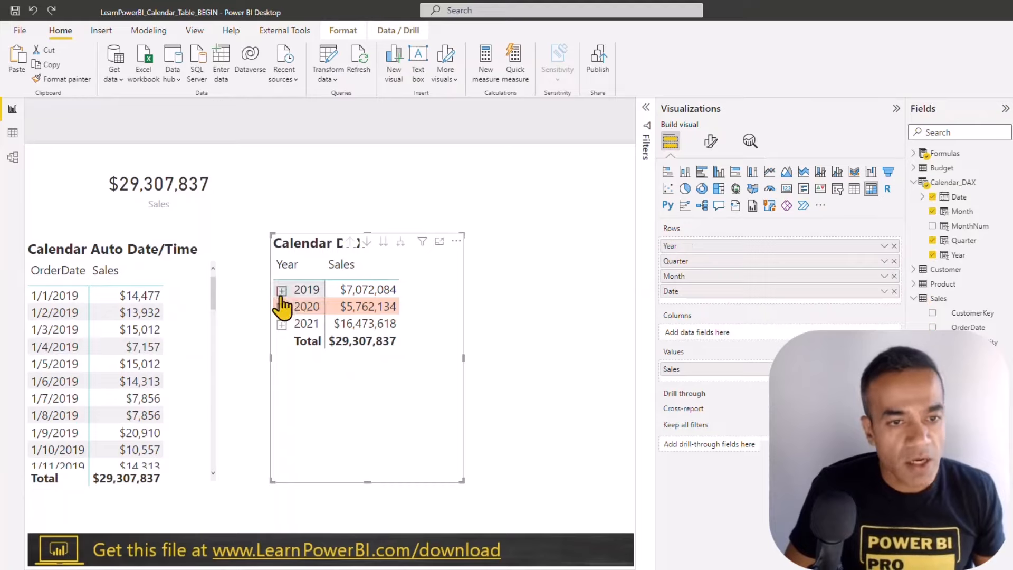
pyautogui.click(281, 290)
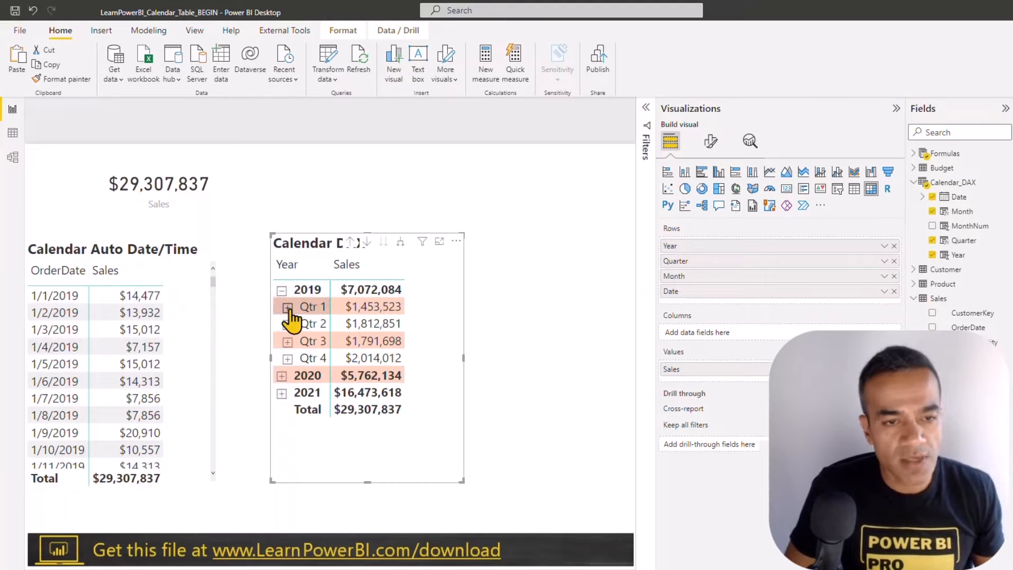
pyautogui.click(287, 308)
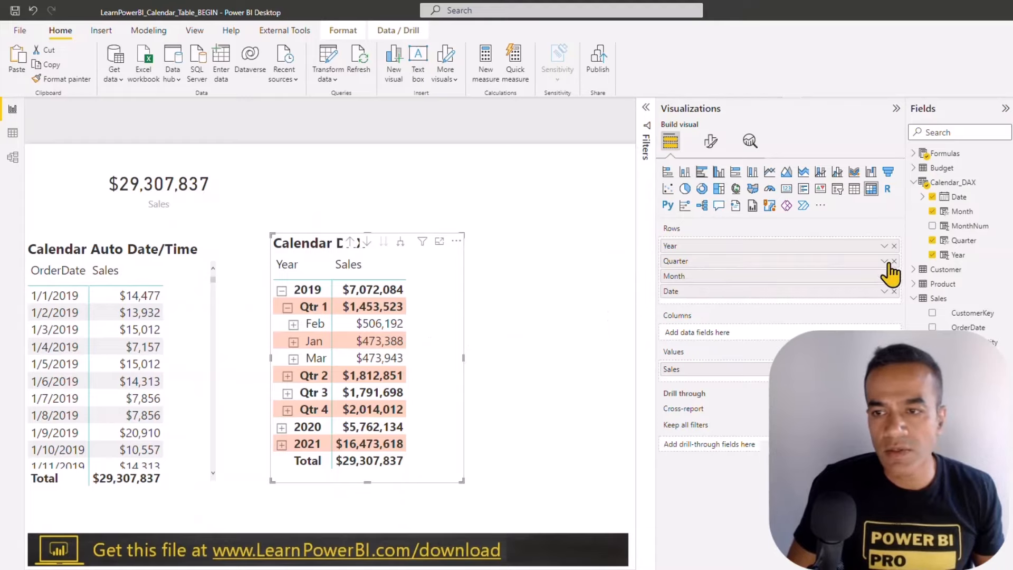
pyautogui.click(894, 261)
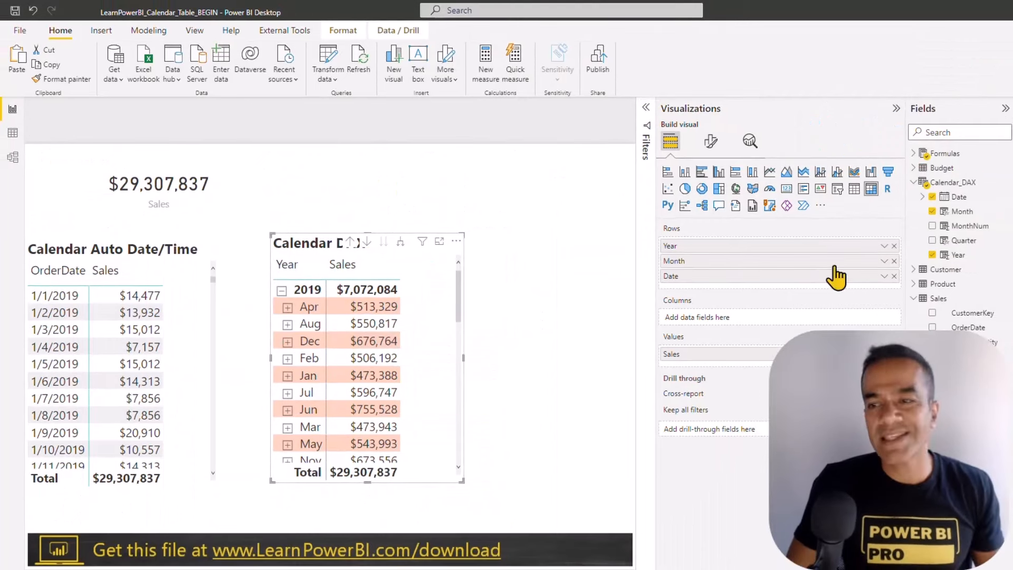
# In the data view, set the Month column of Calendar_DAX to sort by MonthNum.
pyautogui.click(973, 212)
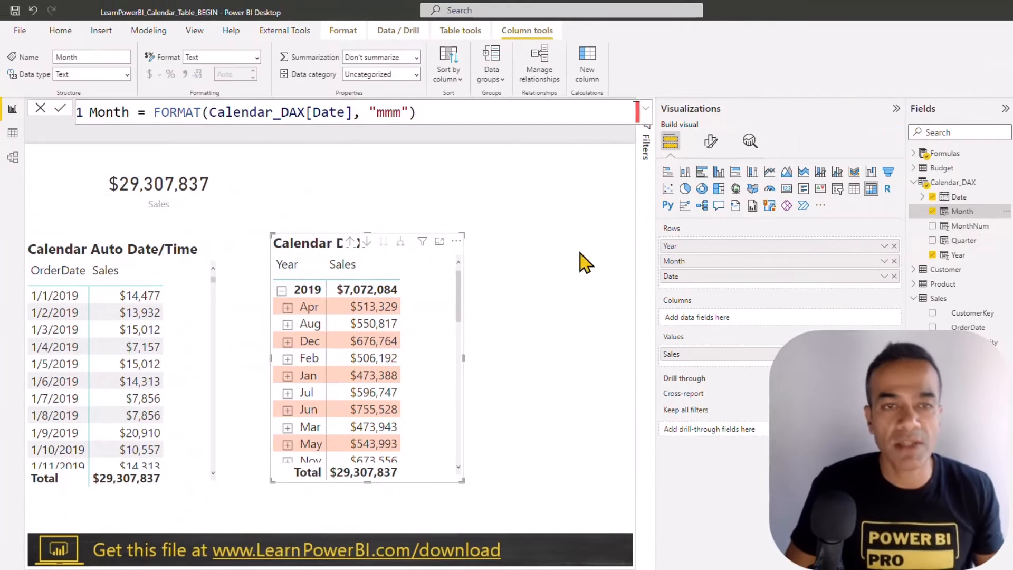
pyautogui.click(12, 133)
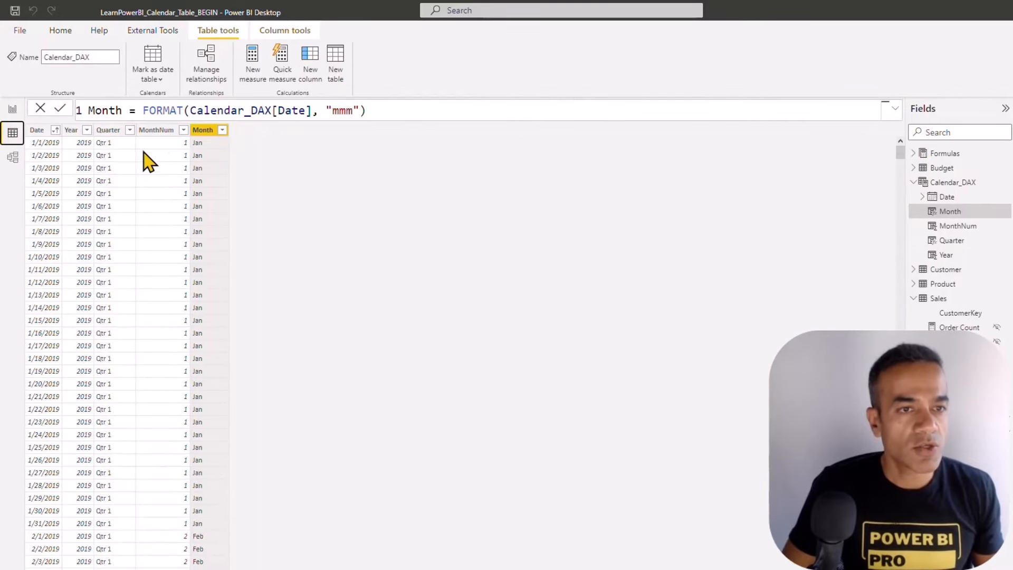
pyautogui.click(280, 33)
pyautogui.click(457, 78)
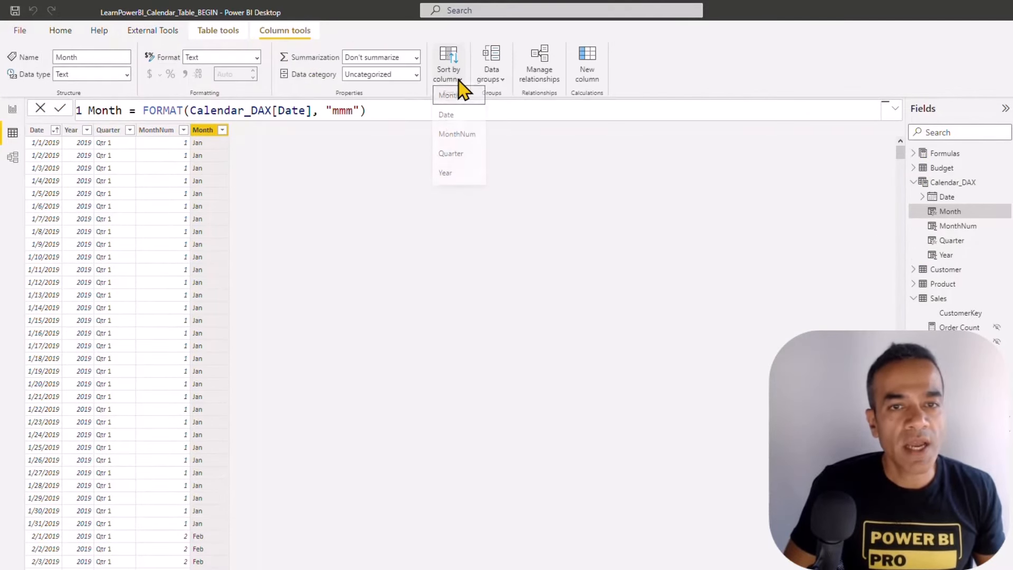
pyautogui.click(468, 138)
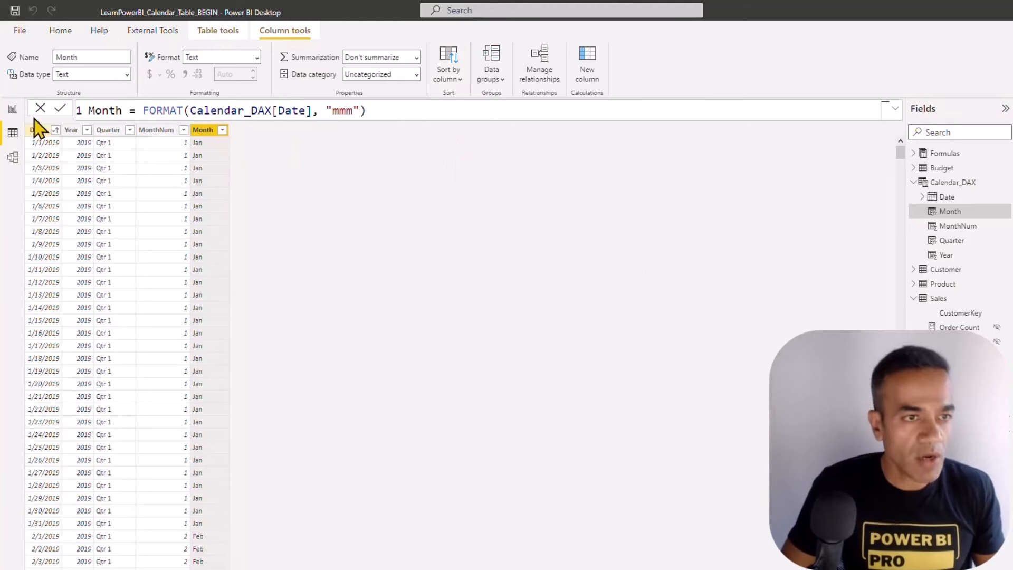
# On the report page, add Quarter between Year and Month in the Calendar DAX matrix's rows.
pyautogui.click(12, 108)
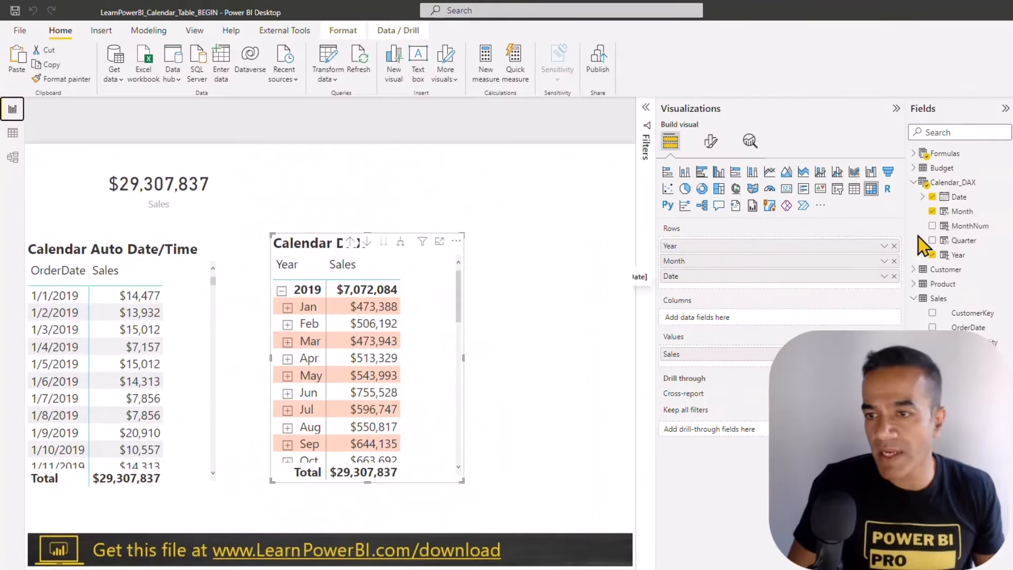
pyautogui.moveTo(962, 241); pyautogui.dragTo(855, 261)
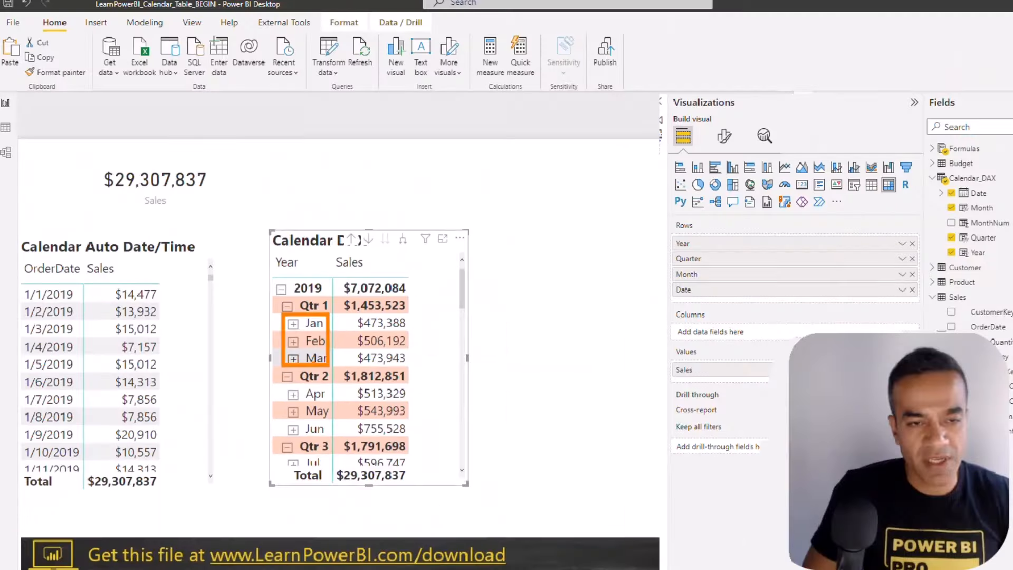
pyautogui.click(552, 417)
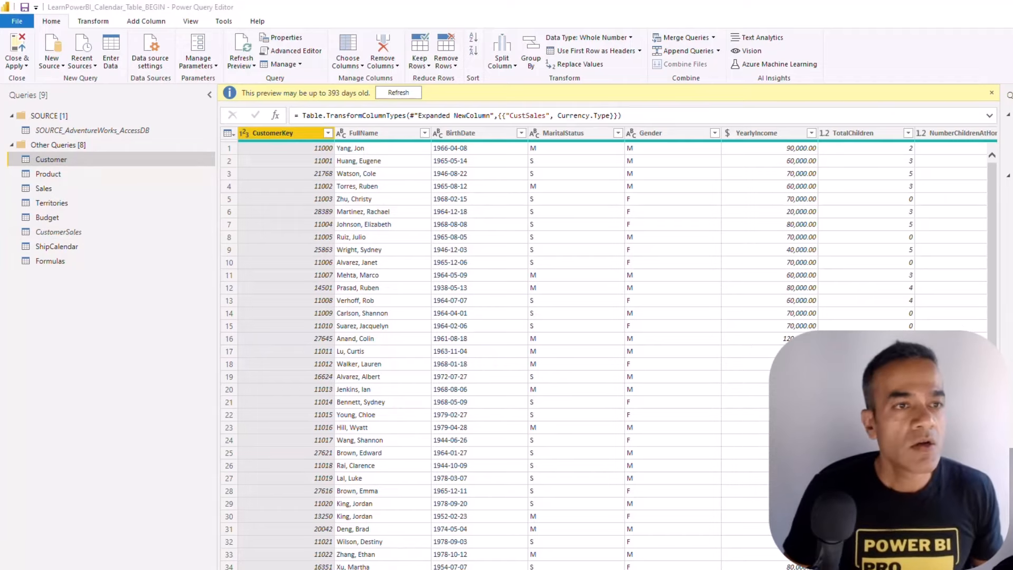
# Create a new blank query in the Power Query Editor.
pyautogui.click(61, 65)
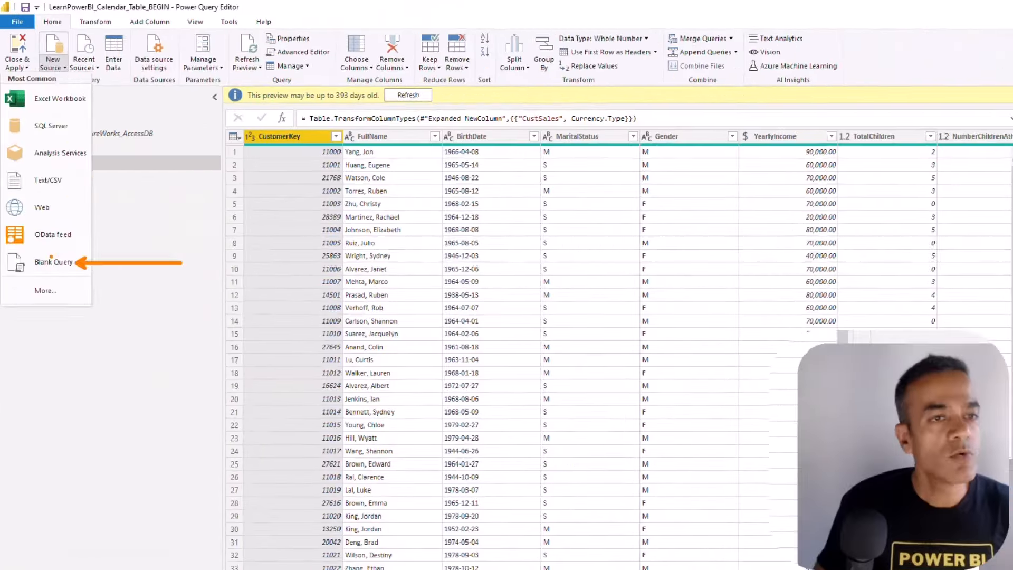
pyautogui.click(105, 466)
pyautogui.click(55, 66)
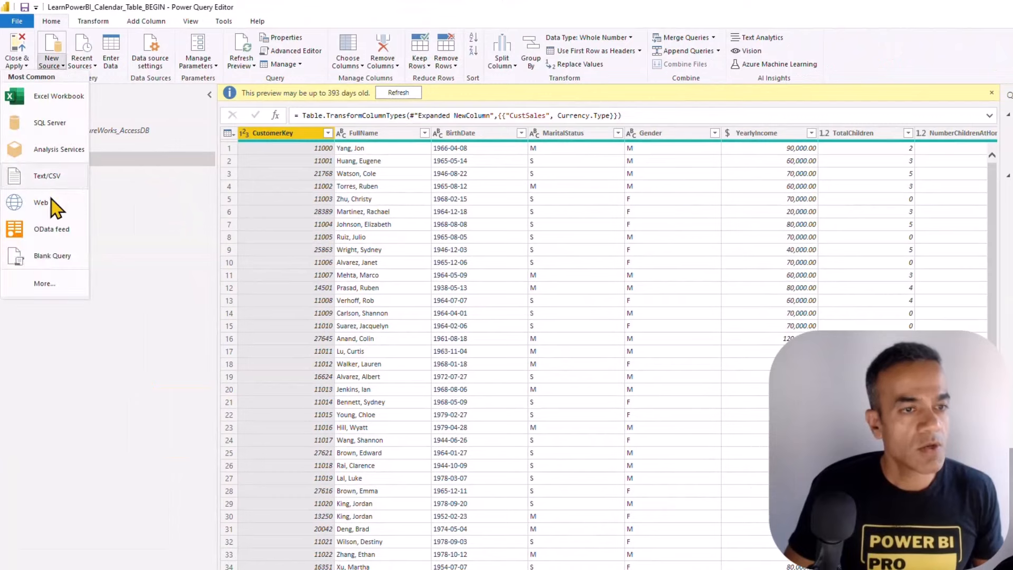
pyautogui.click(36, 256)
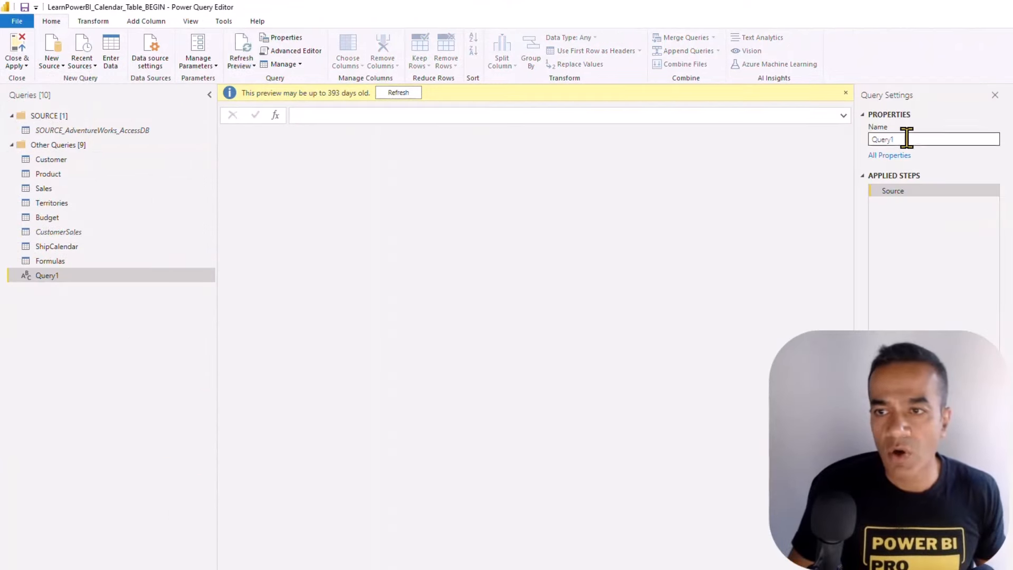
# Rename the new blank query as Calendar_PowerQuery.
pyautogui.moveTo(907, 139); pyautogui.dragTo(853, 139)
pyautogui.click(883, 142)
pyautogui.doubleClick(883, 141)
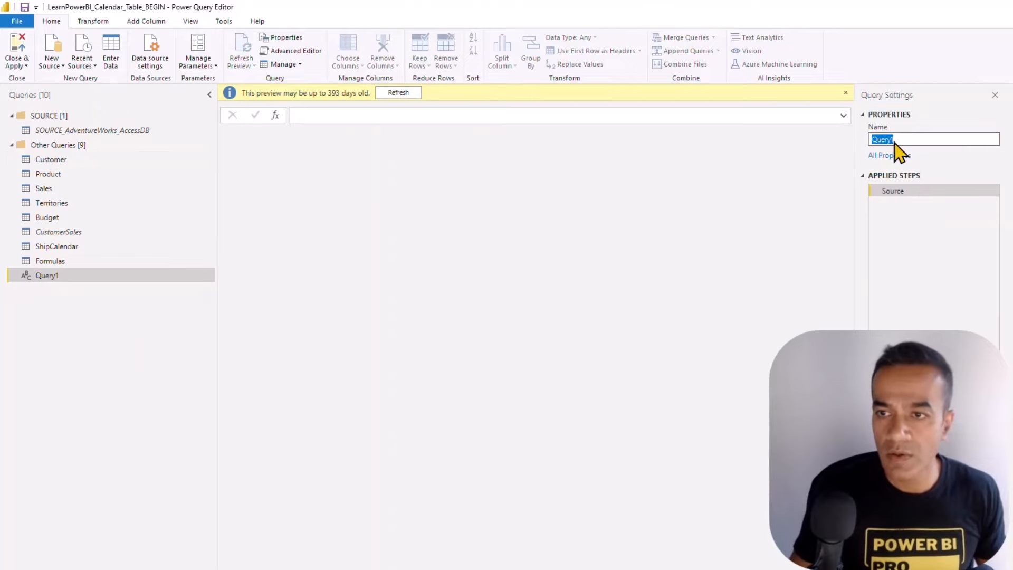
pyautogui.write('Calendar')
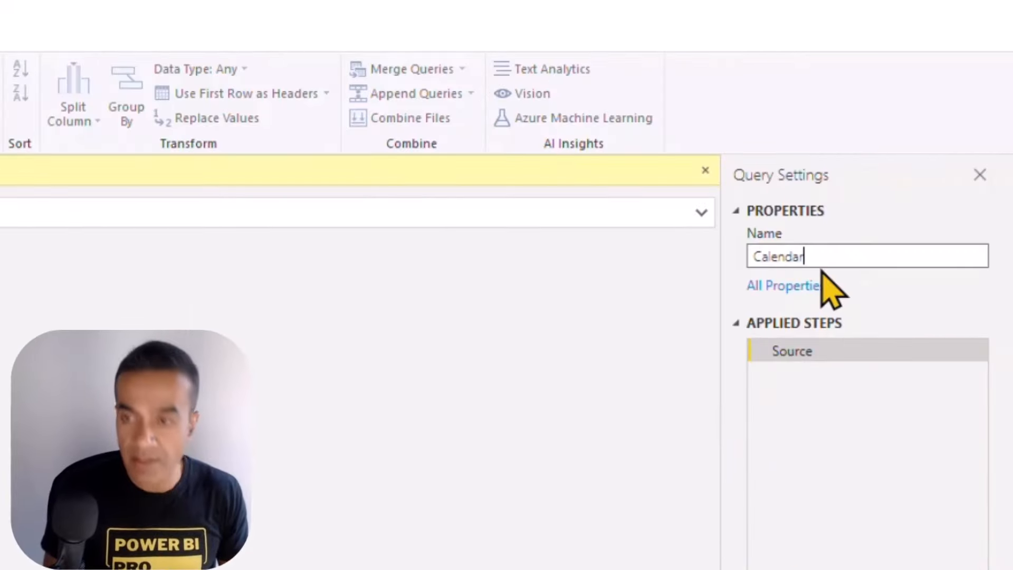
pyautogui.write('_PowerQuery')
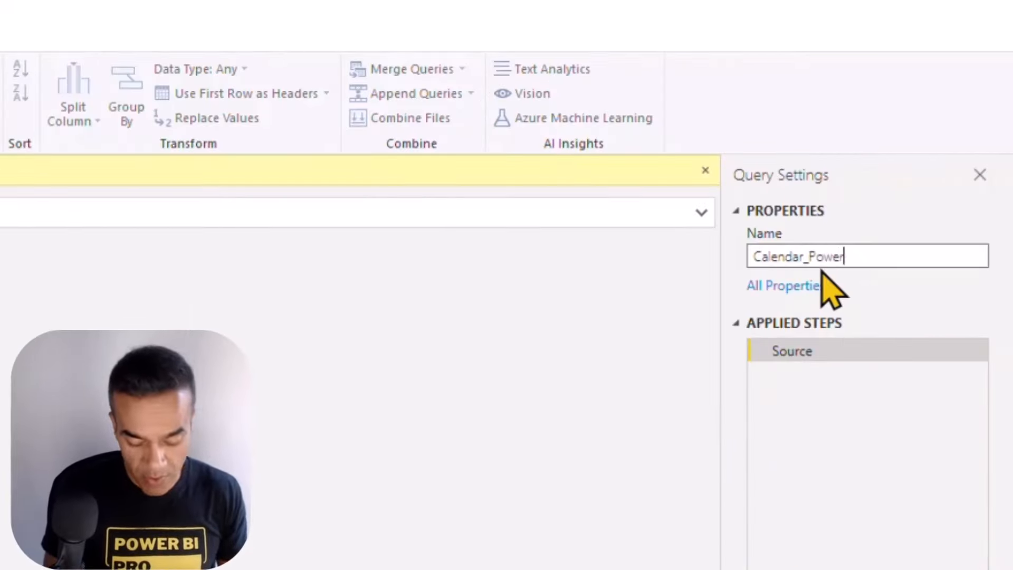
pyautogui.press('Return')
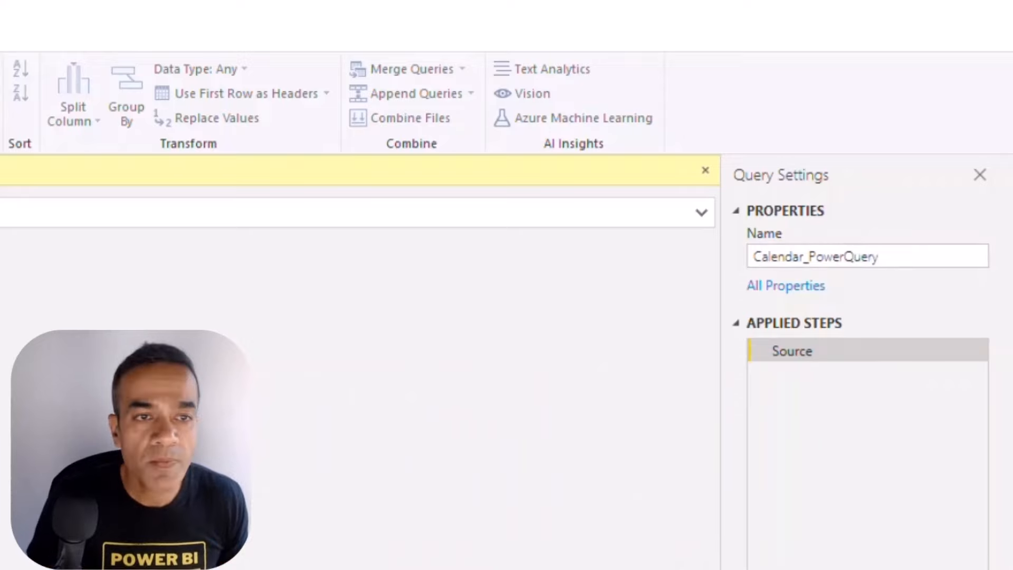
# Insert a step after Source in Calendar_PowerQuery and start replacing its formula reference with an expression beginning with #.
pyautogui.rightClick(798, 352)
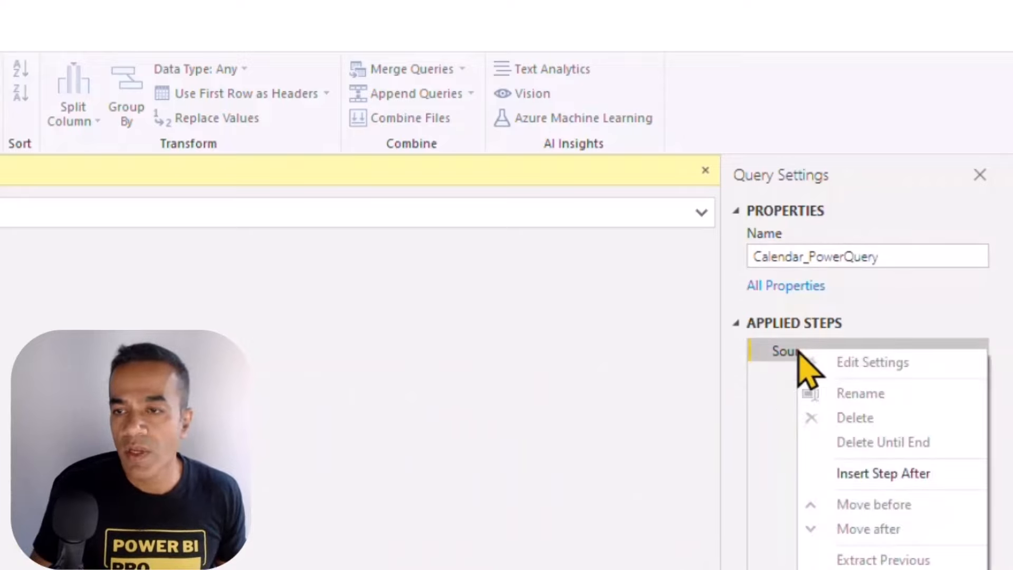
pyautogui.click(862, 473)
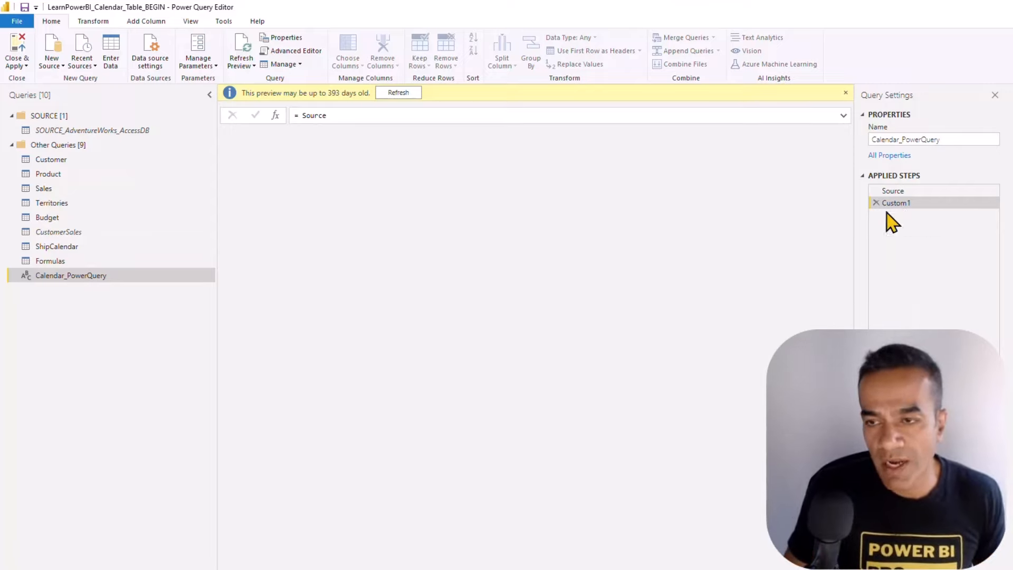
pyautogui.doubleClick(315, 115)
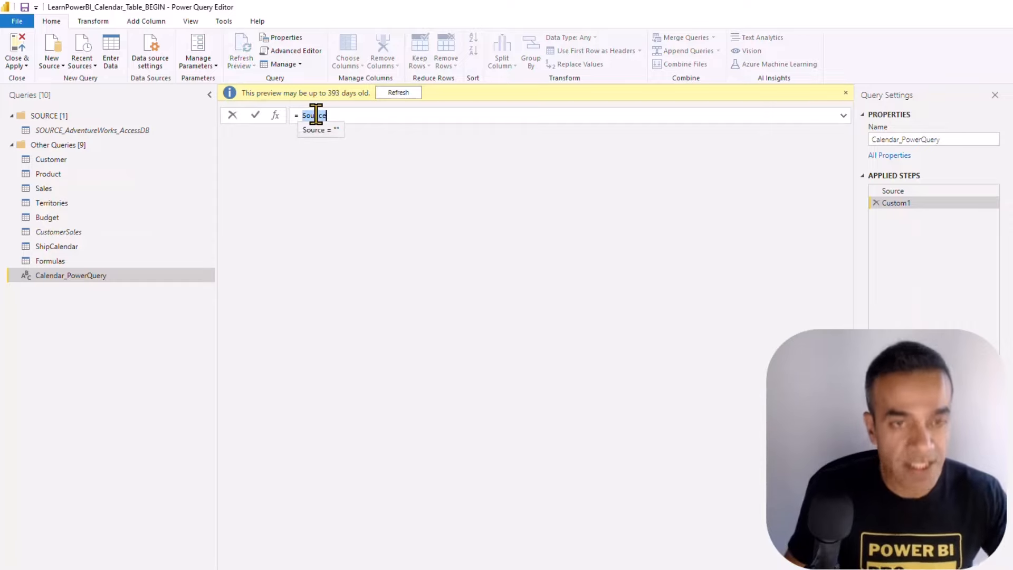
pyautogui.press('Return')
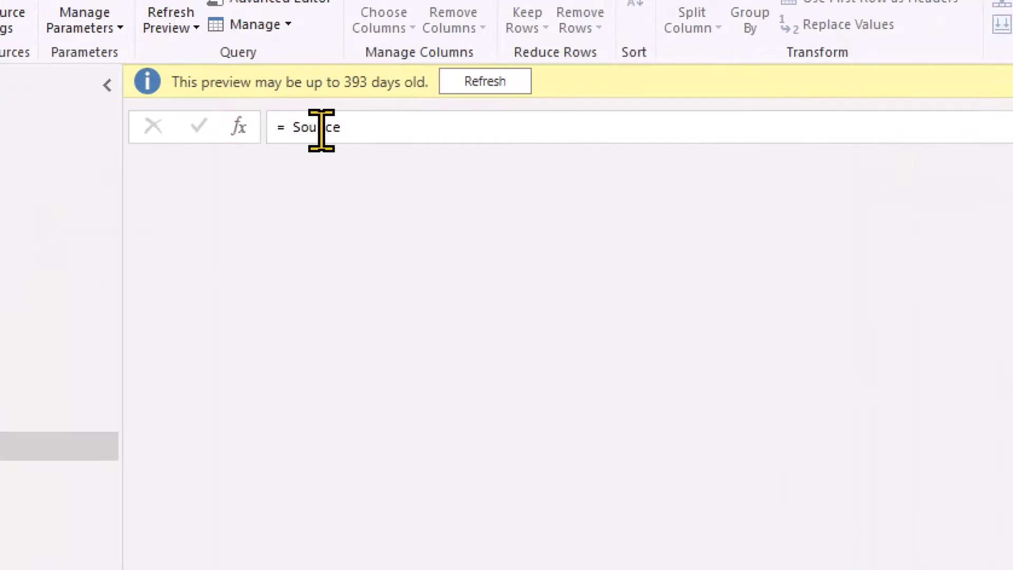
pyautogui.doubleClick(321, 128)
pyautogui.write('#')
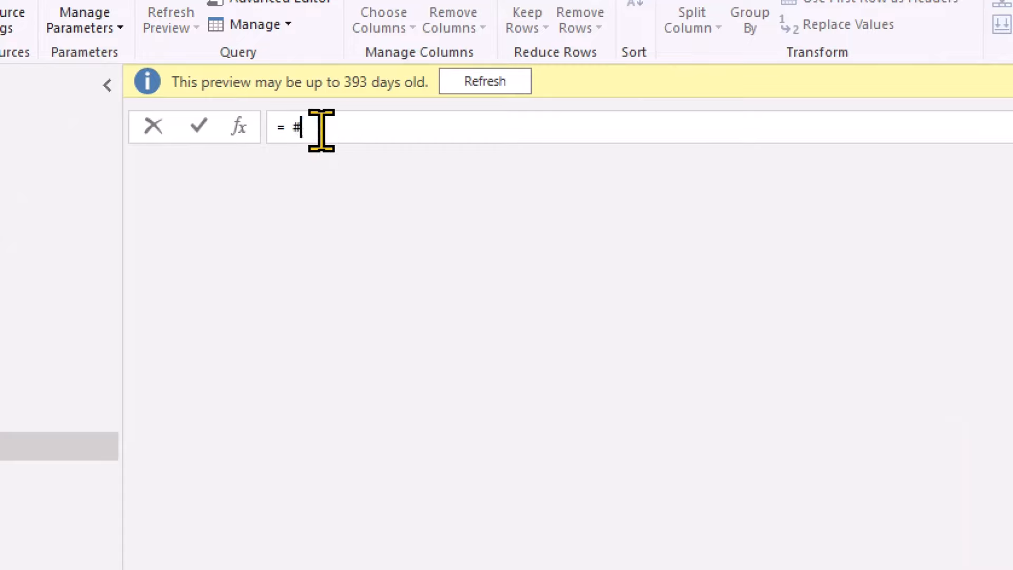
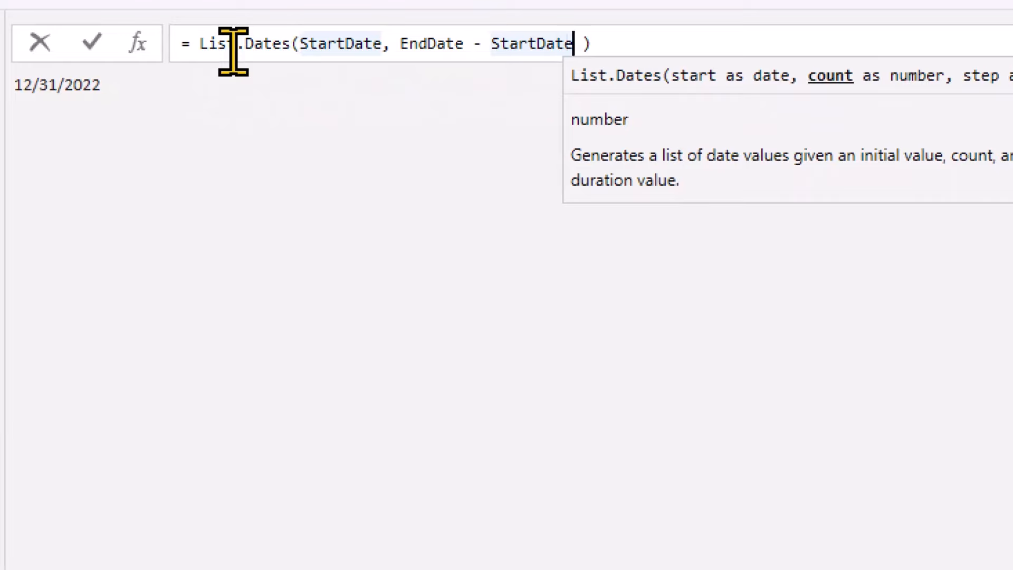
# Wrap the count argument EndDate - StartDate of the List.Dates formula in Number.From().
pyautogui.hotkey('ctrl', 'Left')
pyautogui.hotkey('ctrl', 'Left')
pyautogui.hotkey('ctrl', 'Left')
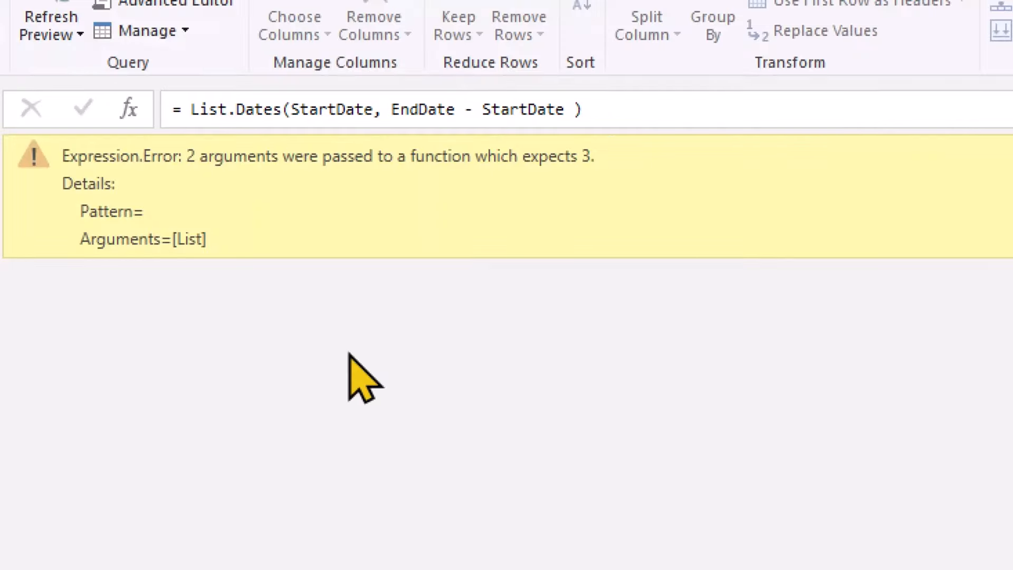
pyautogui.click(393, 136)
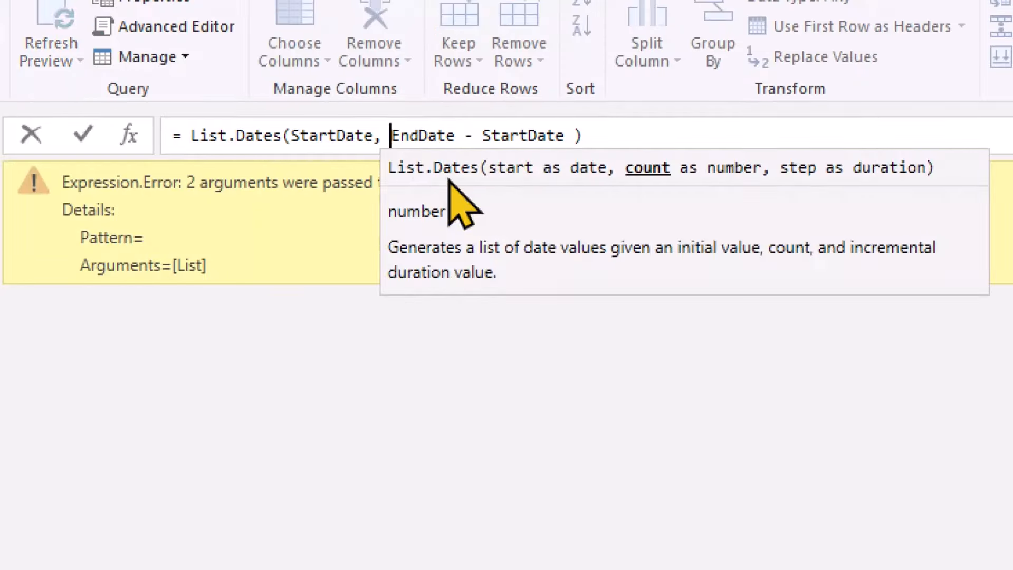
pyautogui.write('Number.From')
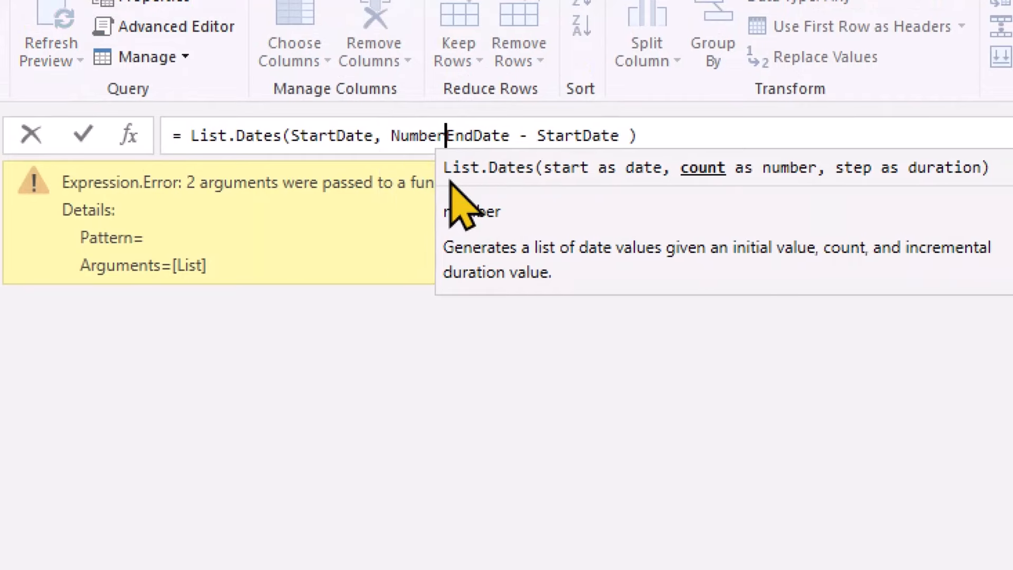
pyautogui.write('(')
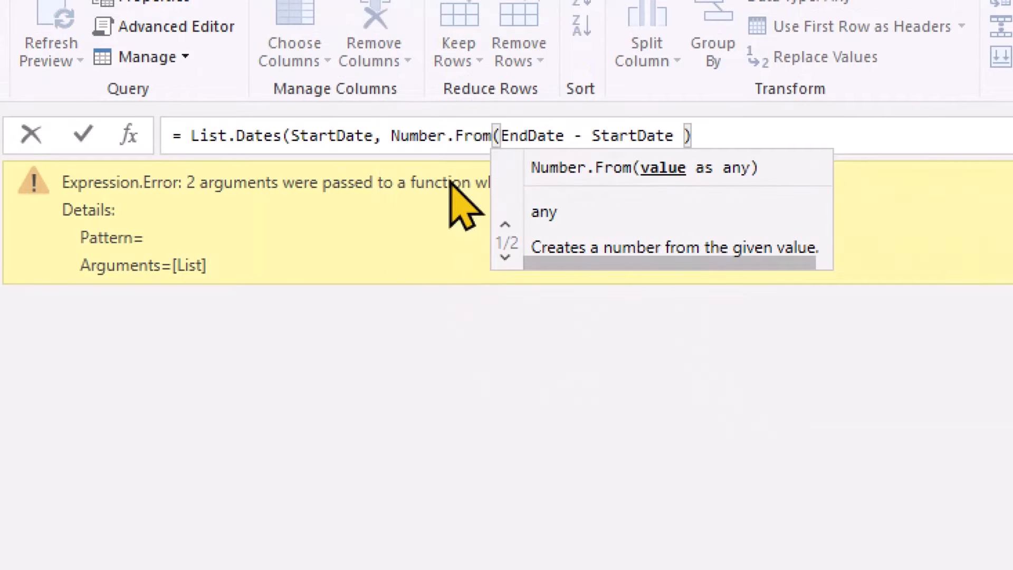
pyautogui.press('End')
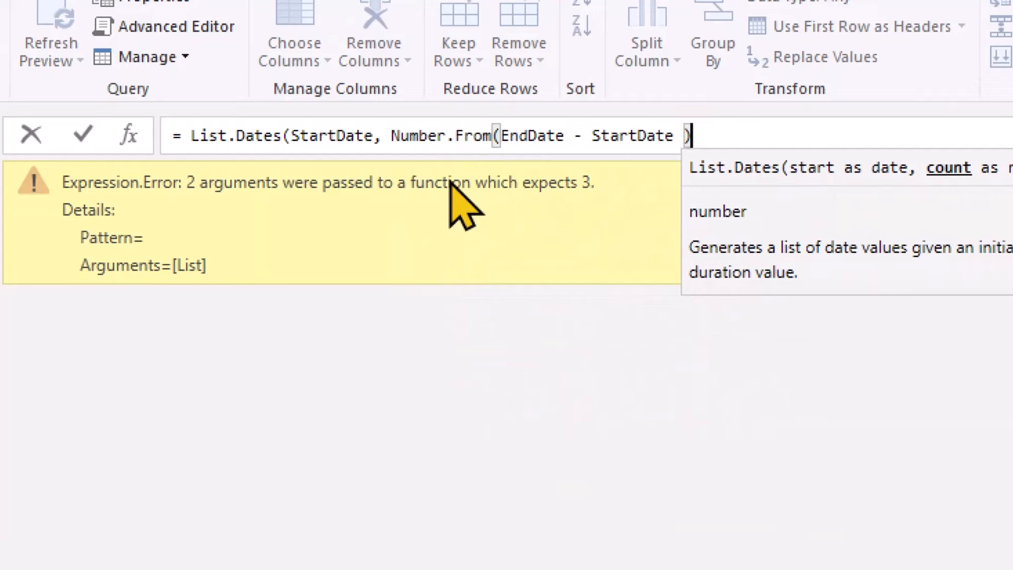
pyautogui.press('Left')
pyautogui.press('Left')
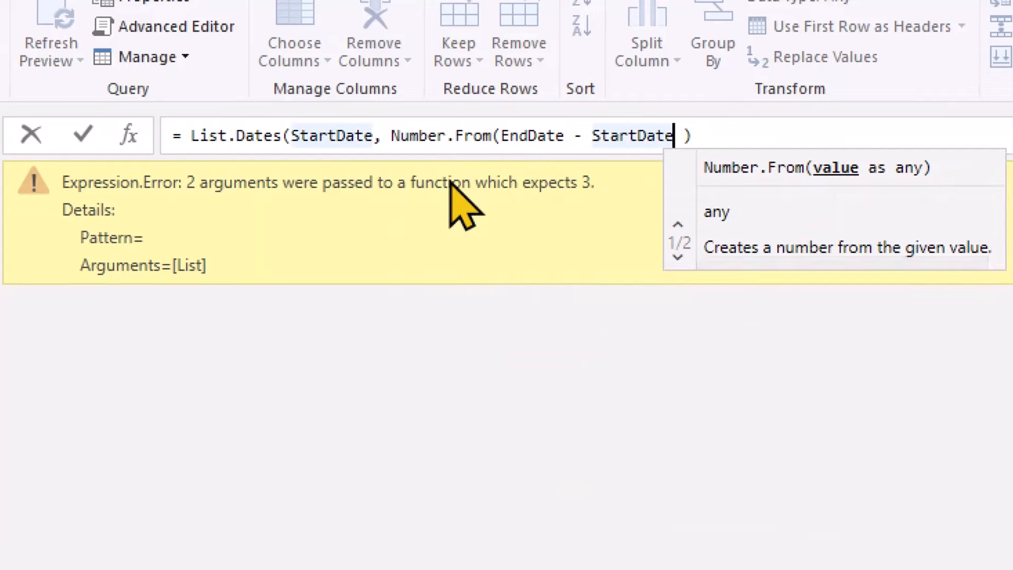
pyautogui.press('Delete')
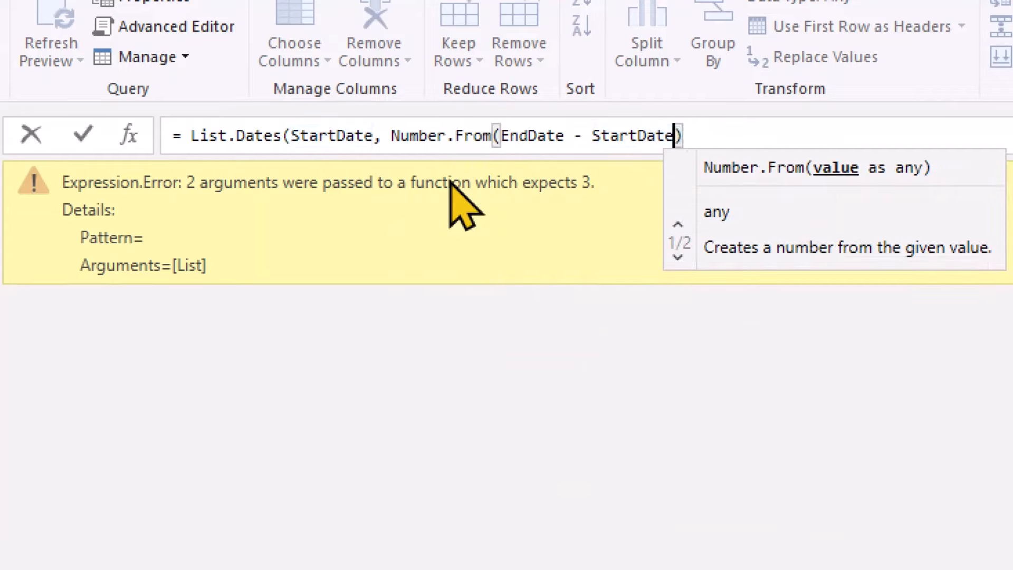
pyautogui.press('Right')
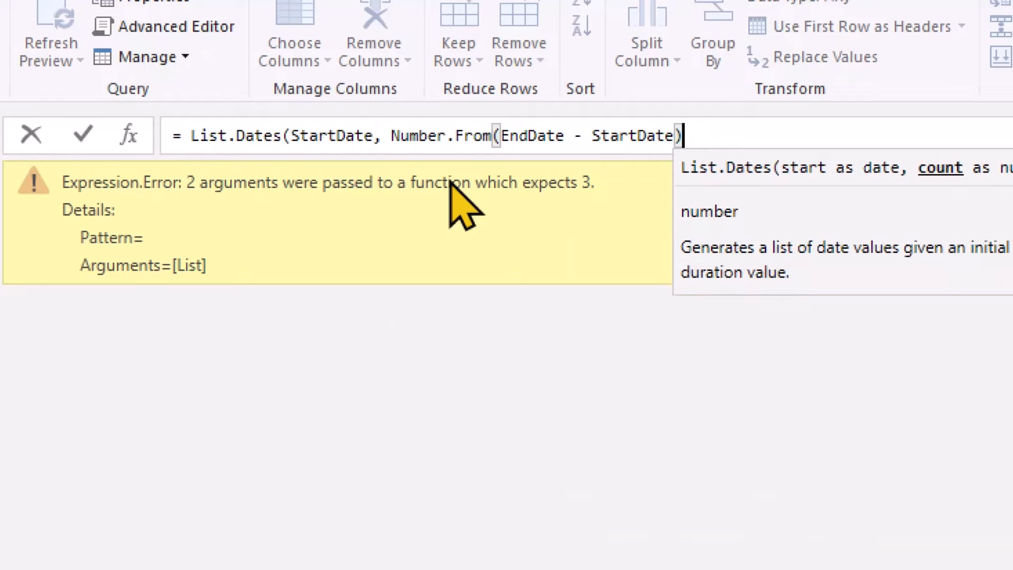
# Add #duration(1,0,0,0) as the step argument of the List.Dates formula and apply the formula.
pyautogui.write(', ')
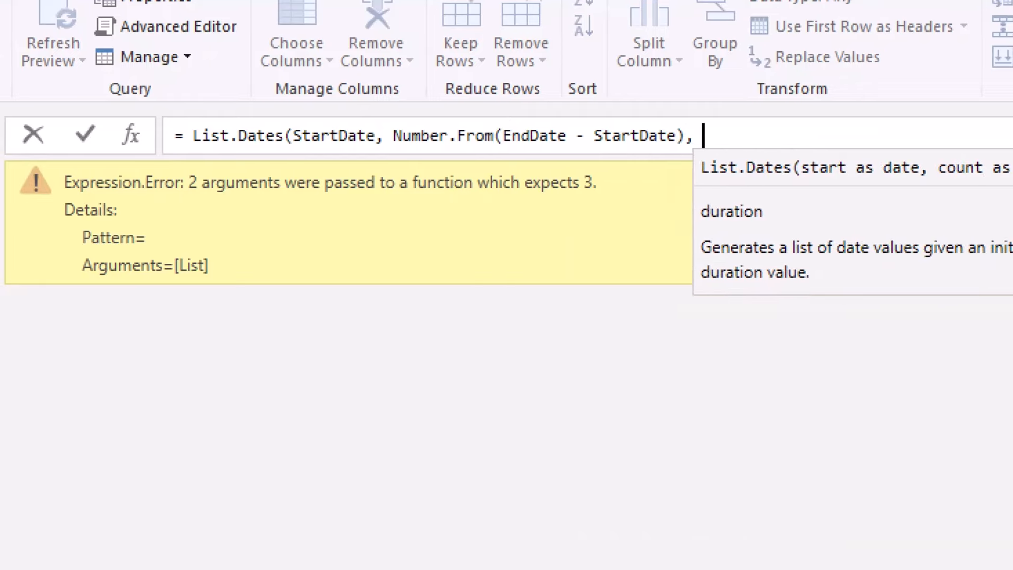
pyautogui.write('#duration')
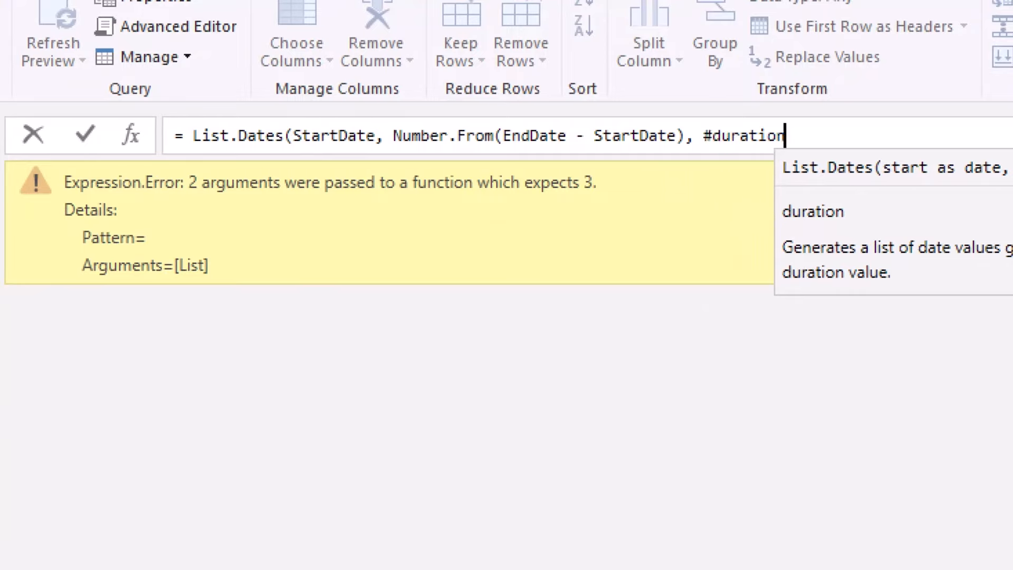
pyautogui.write('(1,0,0,0')
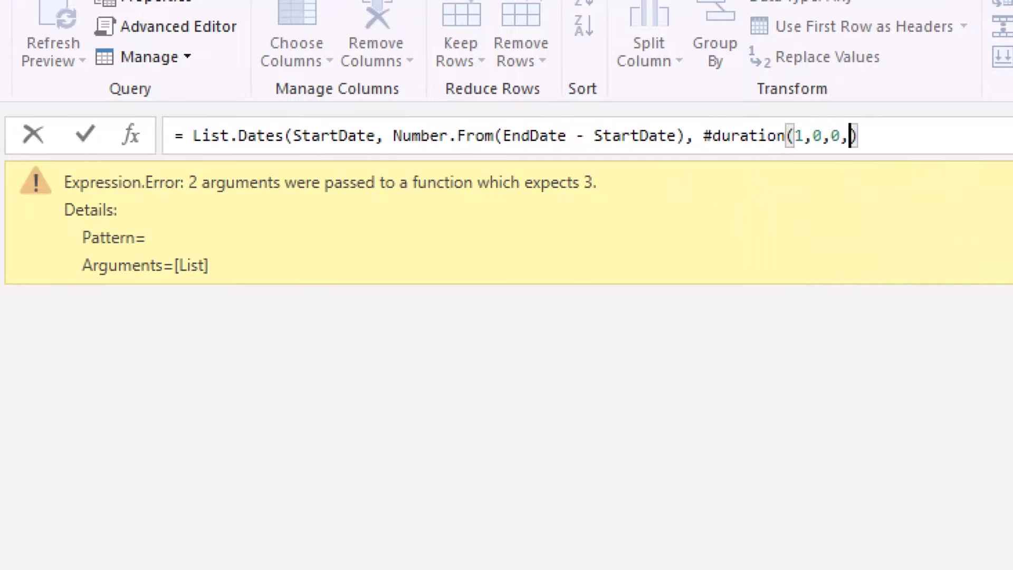
pyautogui.write(')')
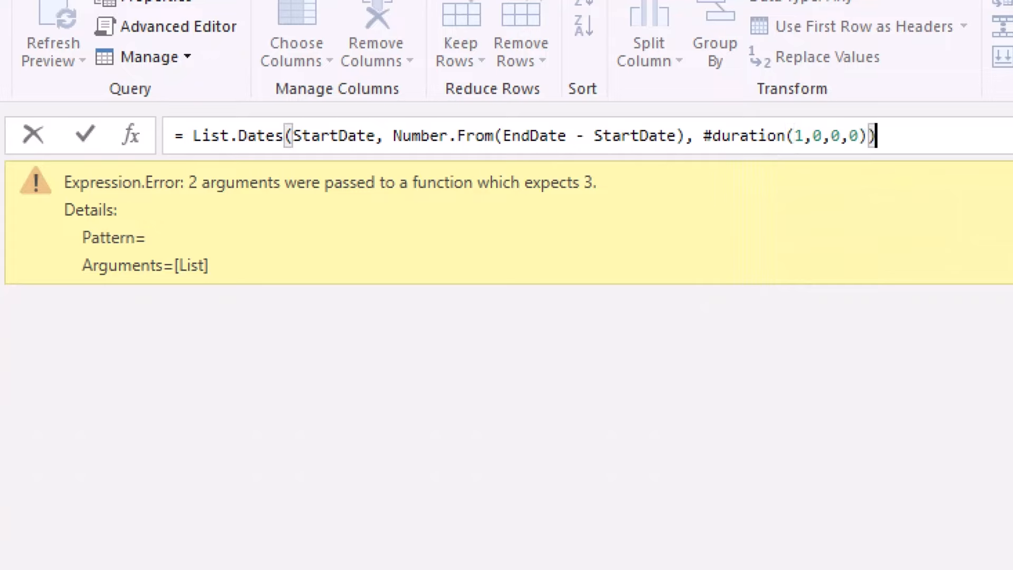
pyautogui.press('Return')
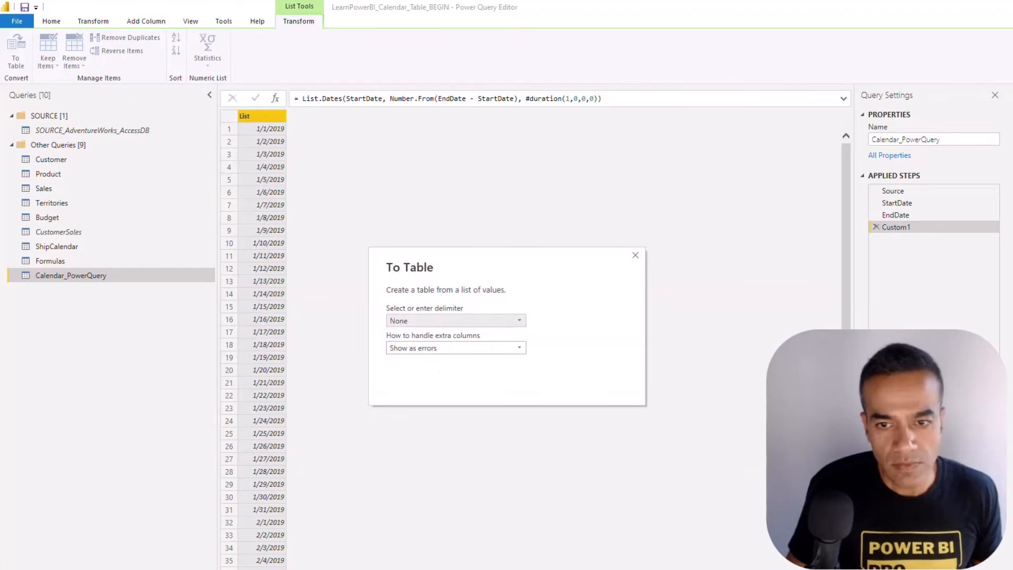
# Convert the date list to a table with no delimiter and extra columns shown as errors, and rename its column Date.
pyautogui.click(579, 392)
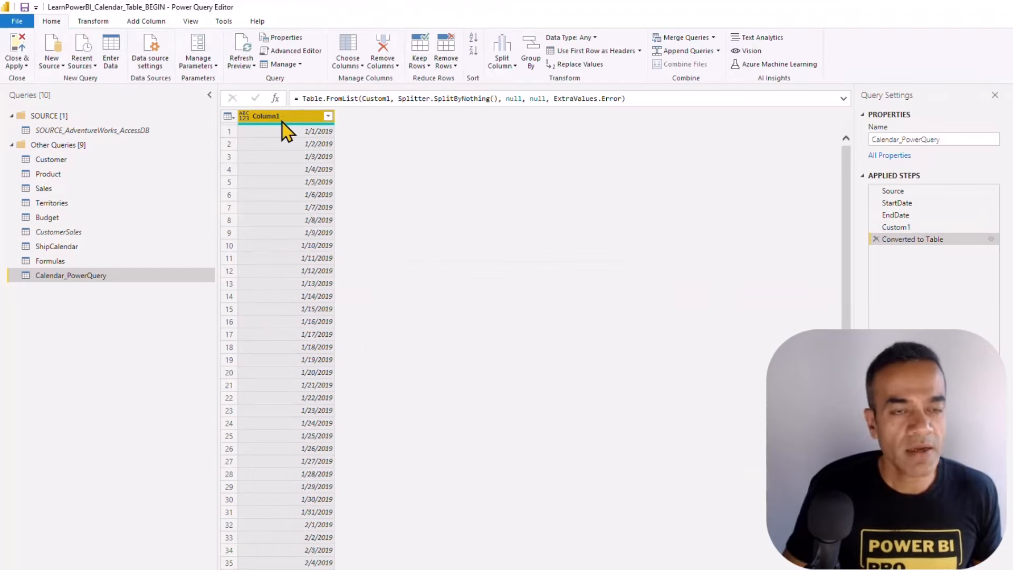
pyautogui.doubleClick(281, 116)
pyautogui.write('Date')
pyautogui.press('Return')
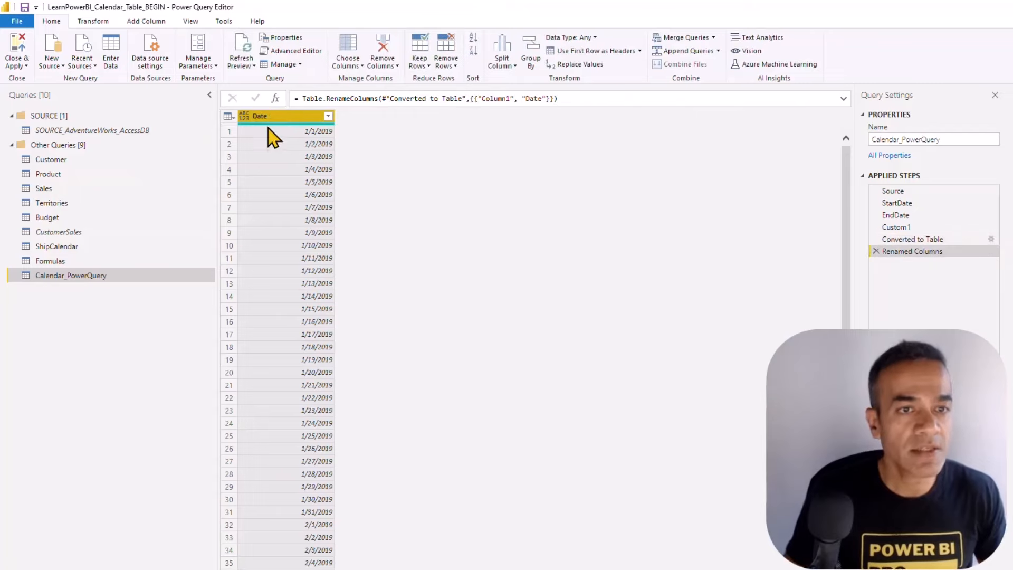
# Change the data type of the Date column in Calendar_PowerQuery to Date.
pyautogui.click(244, 116)
pyautogui.click(276, 203)
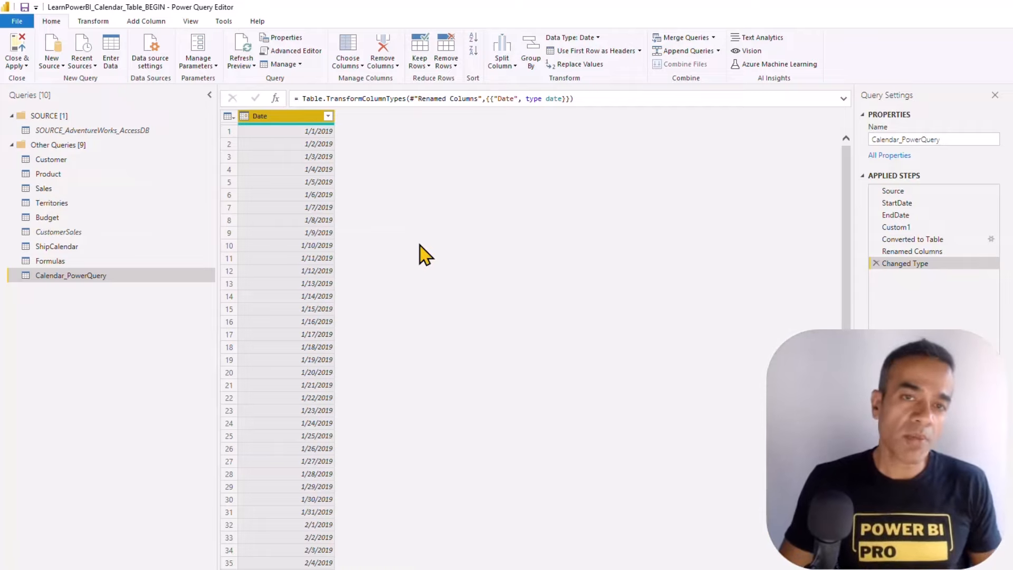
pyautogui.press('alt')
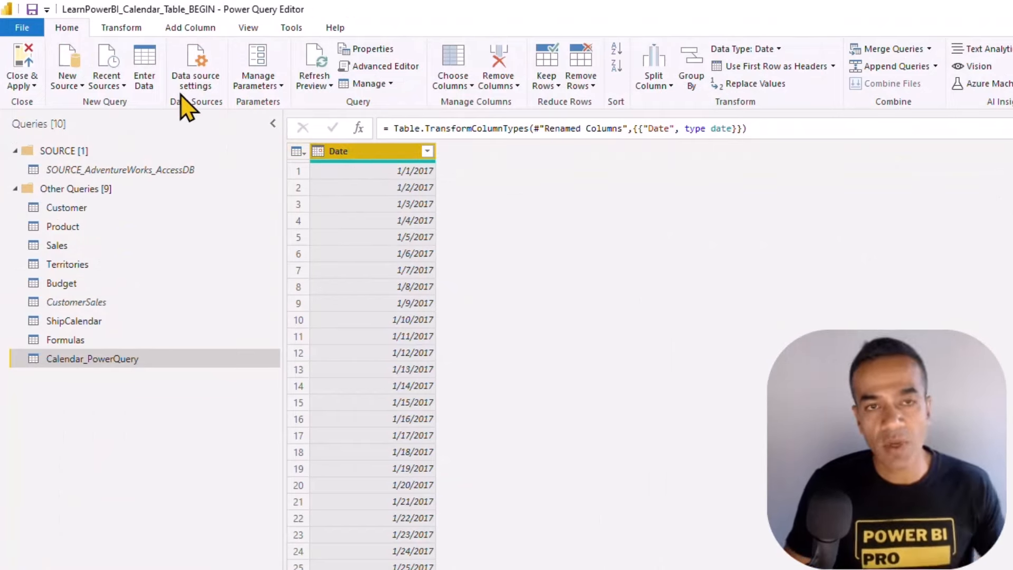
# Add a Year column extracted from the Date column.
pyautogui.click(196, 29)
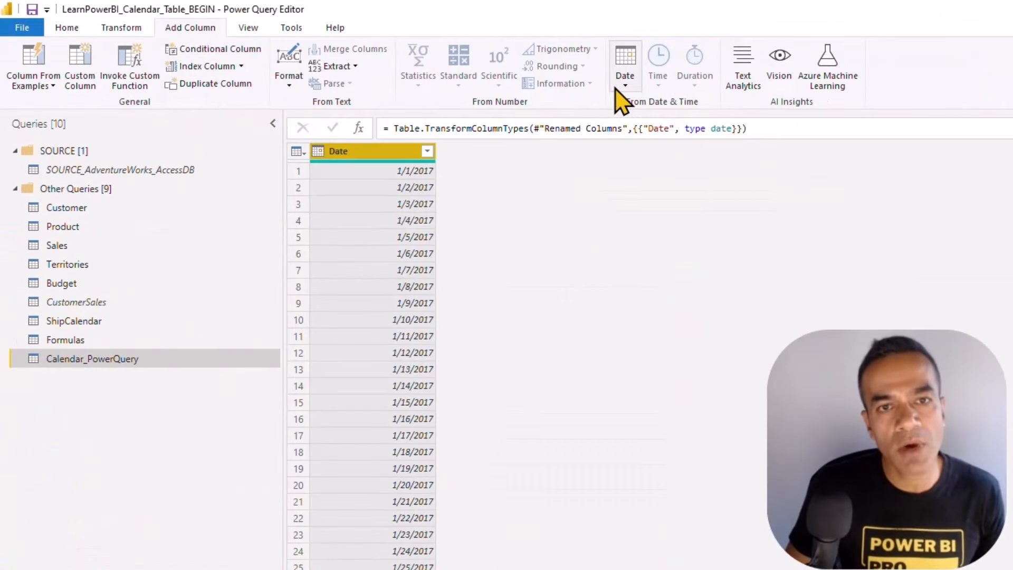
pyautogui.click(624, 82)
pyautogui.moveTo(563, 157)
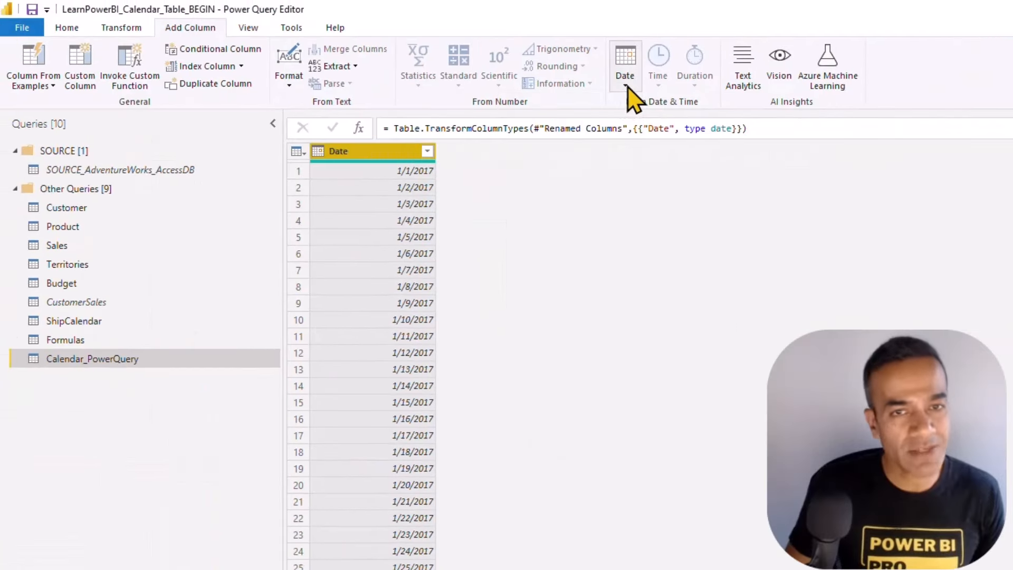
pyautogui.click(626, 85)
pyautogui.moveTo(565, 157)
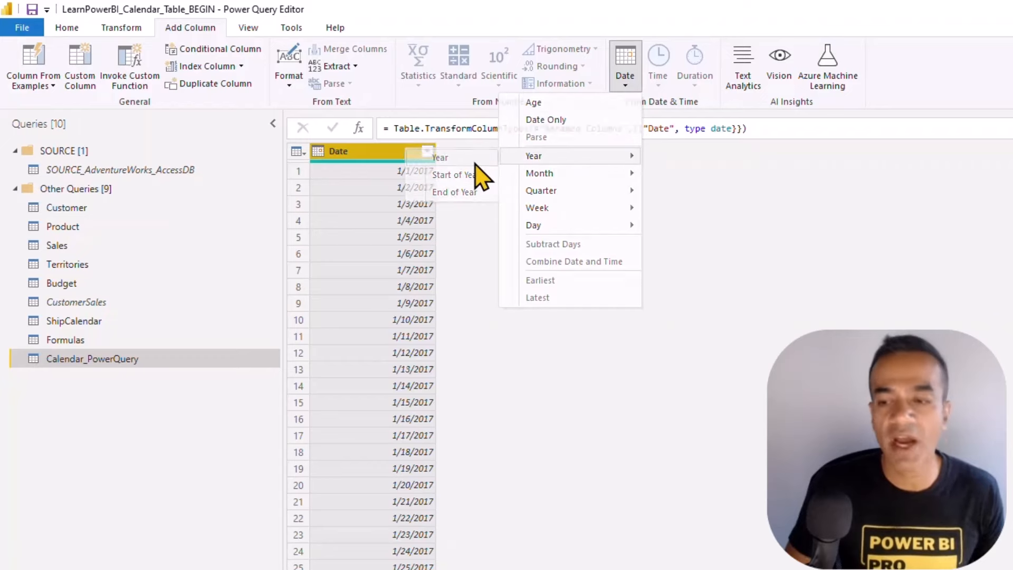
pyautogui.click(474, 164)
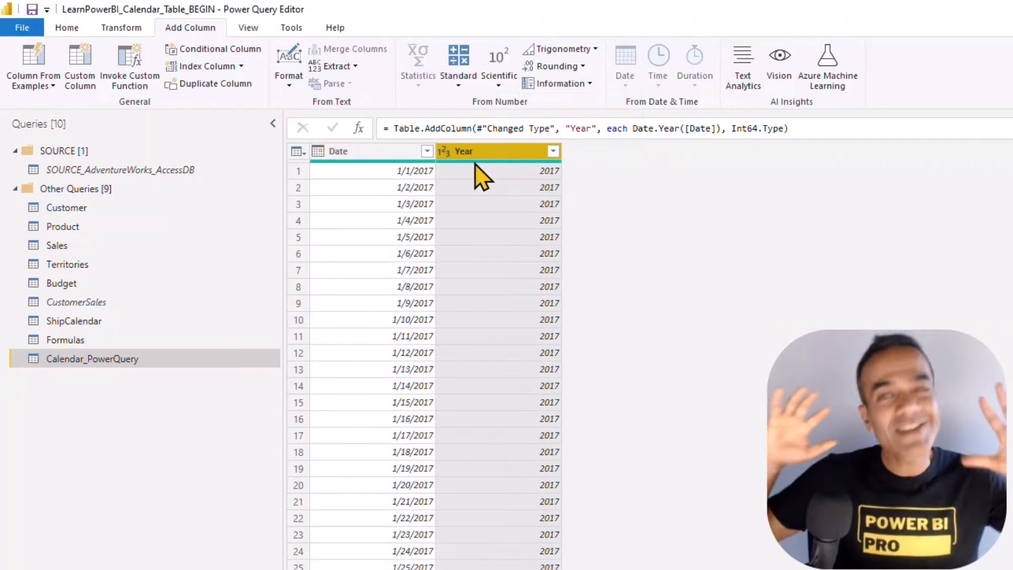
pyautogui.moveTo(475, 163)
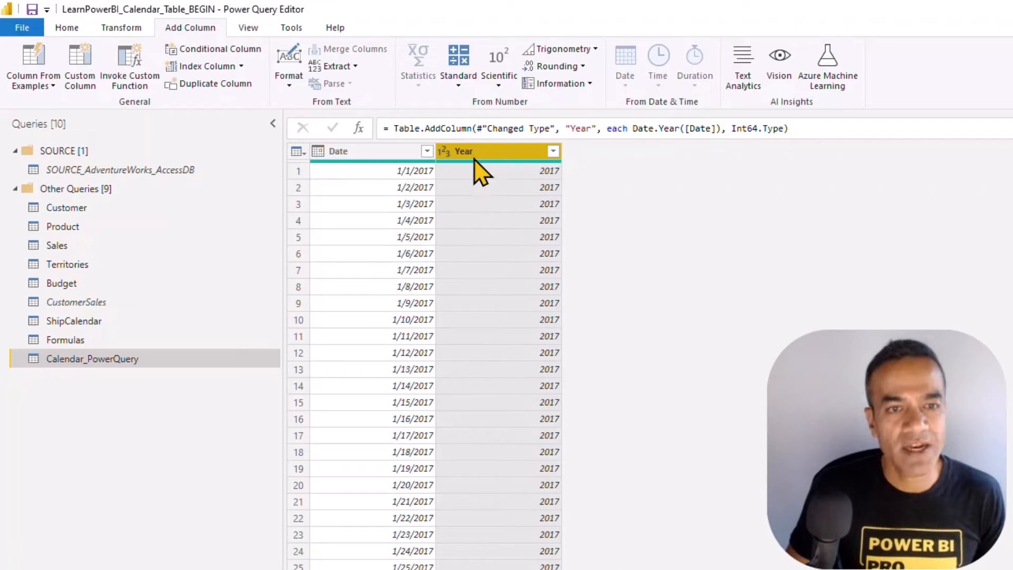
# Add a Quarter of Year column extracted from the Date column.
pyautogui.click(396, 156)
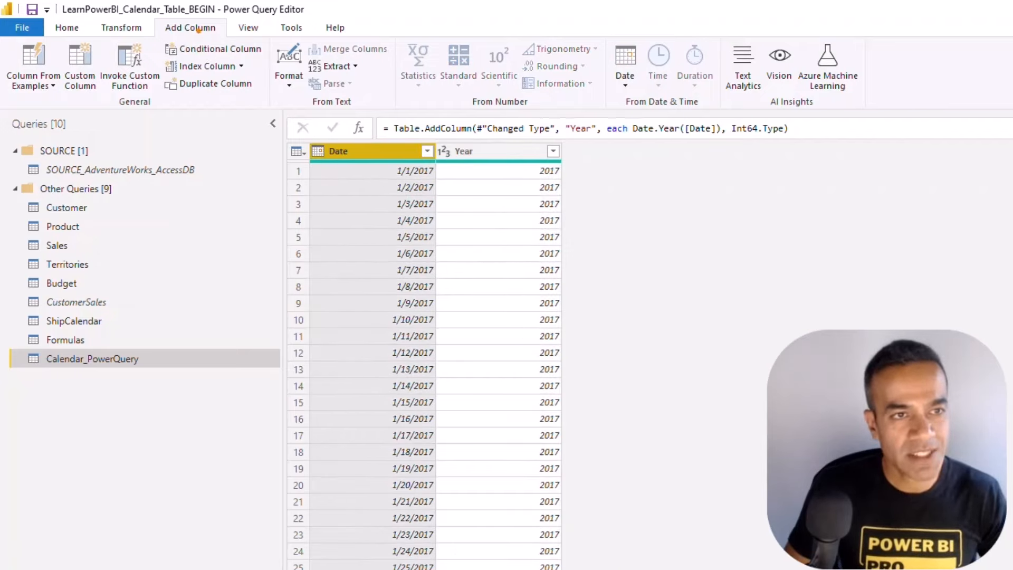
pyautogui.click(627, 90)
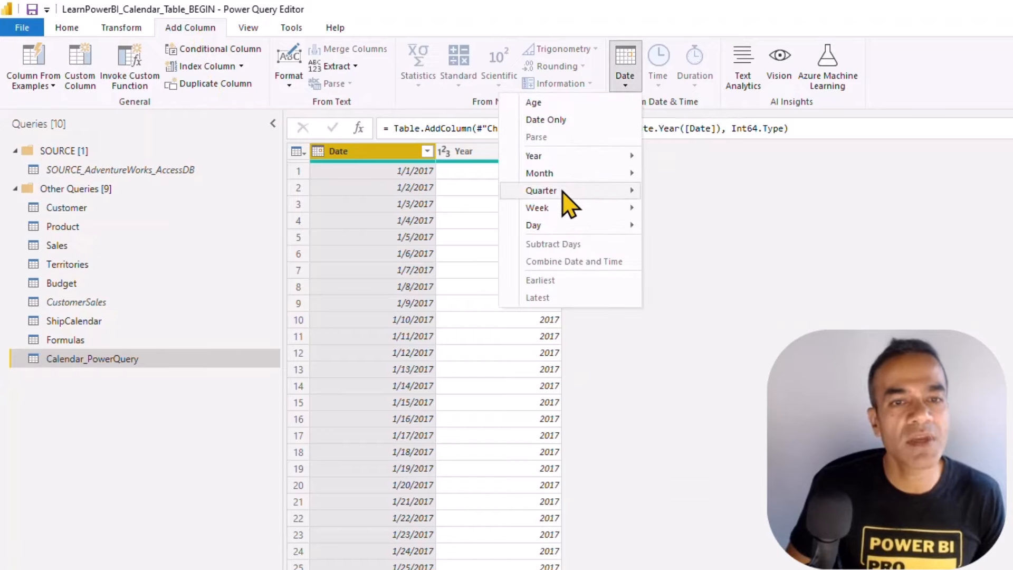
pyautogui.moveTo(563, 193)
pyautogui.click(480, 194)
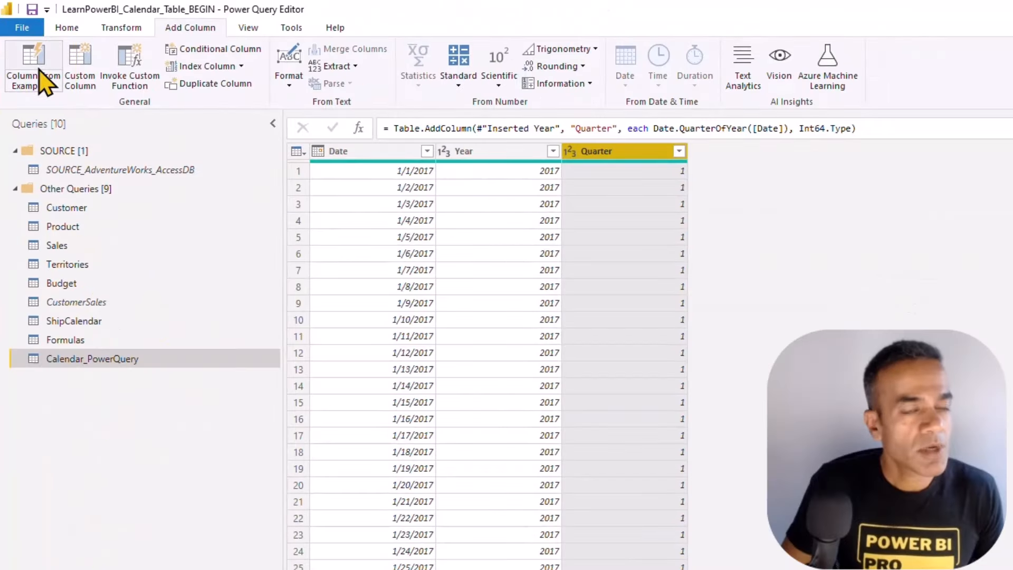
# Add a column from examples using the sample value Qtr 1 for the first row.
pyautogui.click(42, 80)
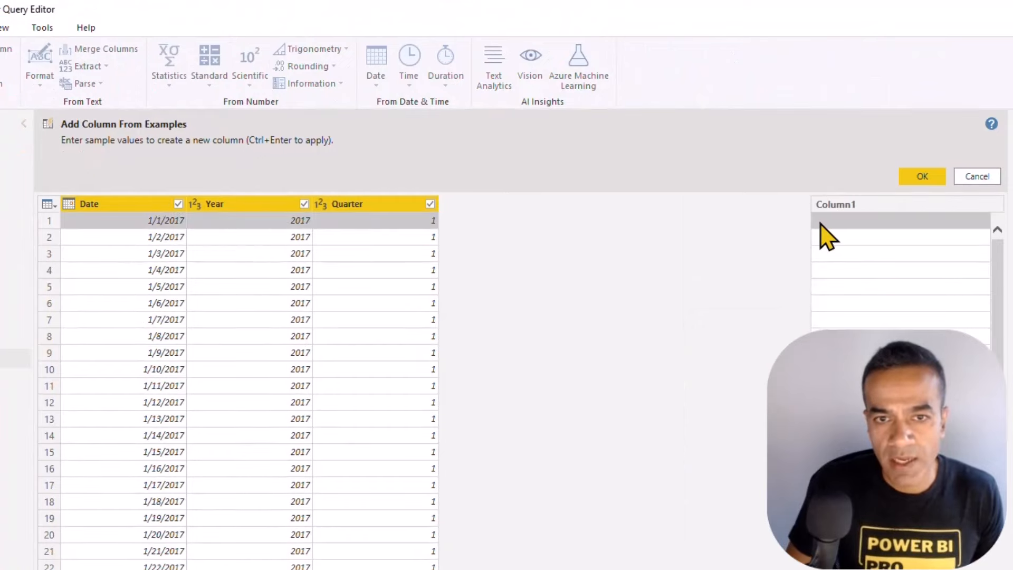
pyautogui.write('Qt')
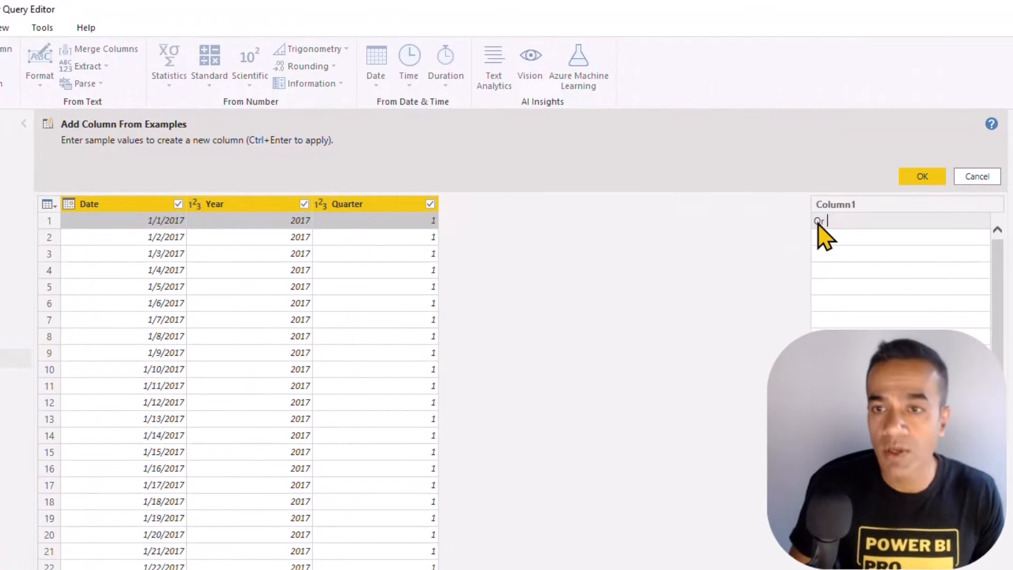
pyautogui.write('r 1')
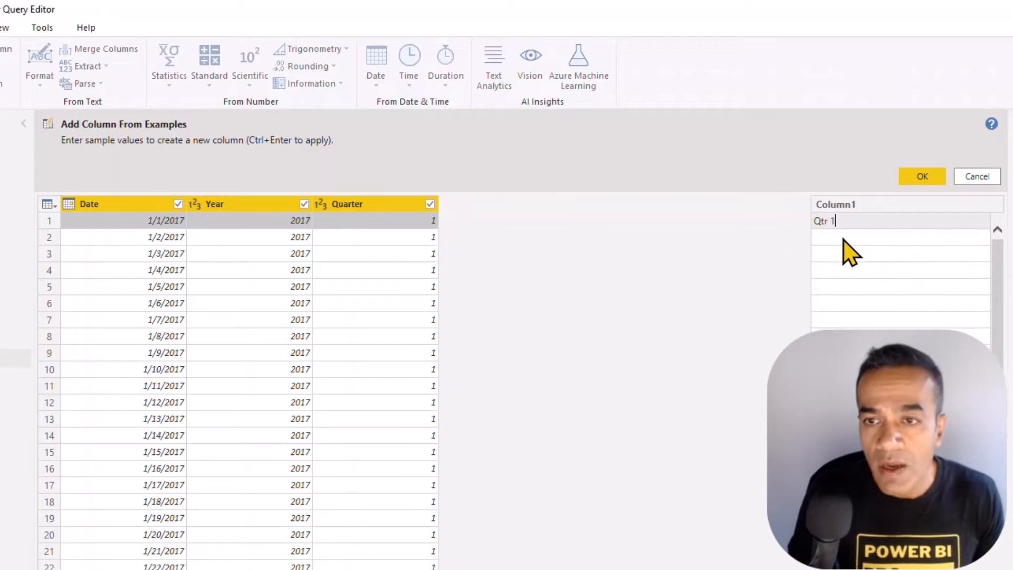
pyautogui.press('Return')
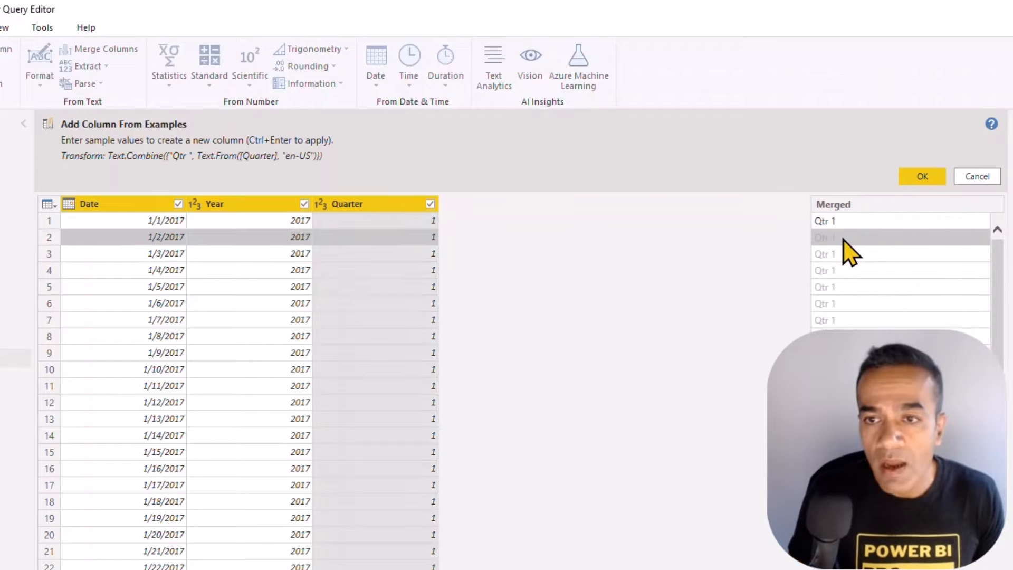
pyautogui.click(922, 176)
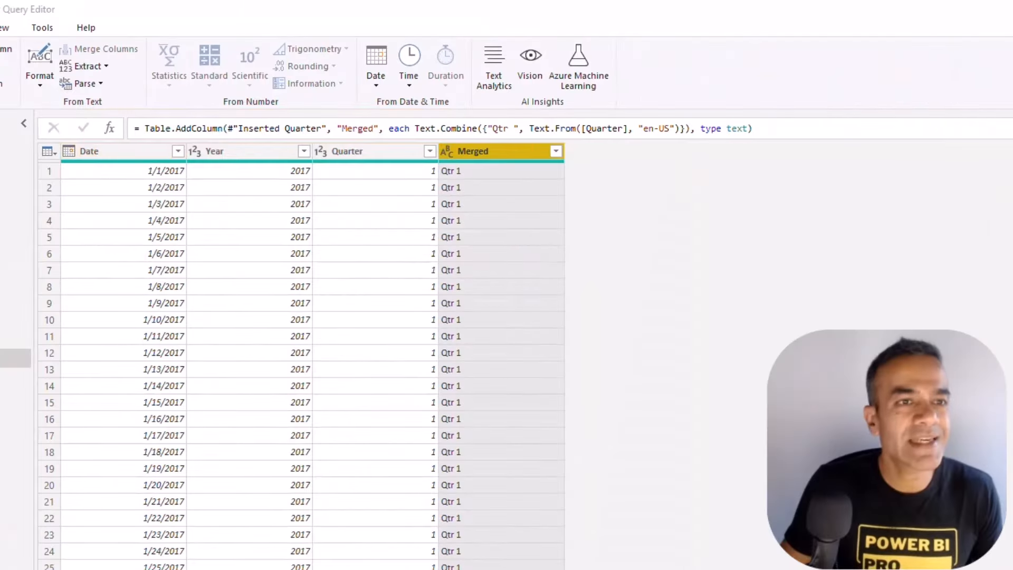
pyautogui.click(5, 27)
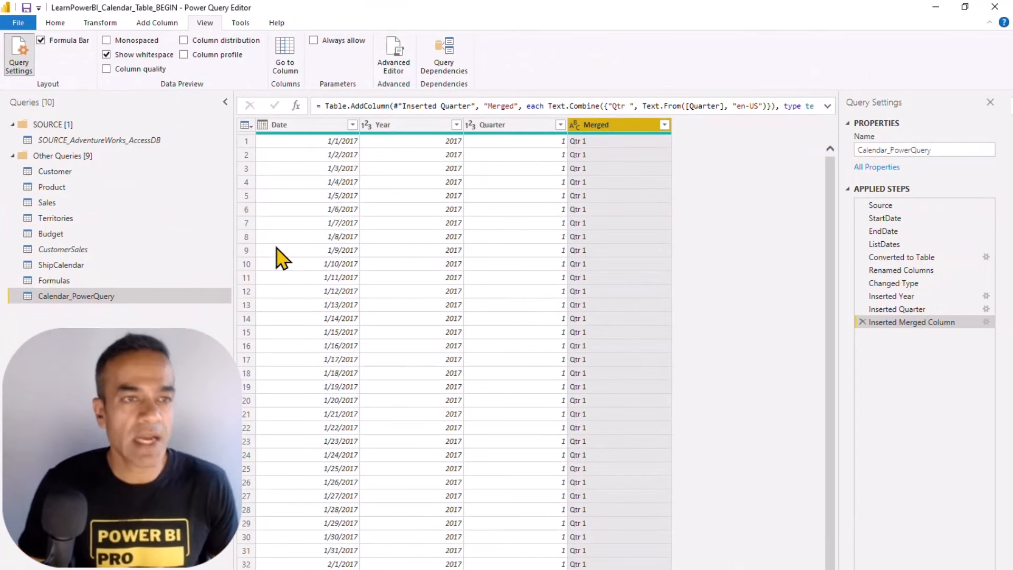
pyautogui.click(59, 23)
pyautogui.click(103, 23)
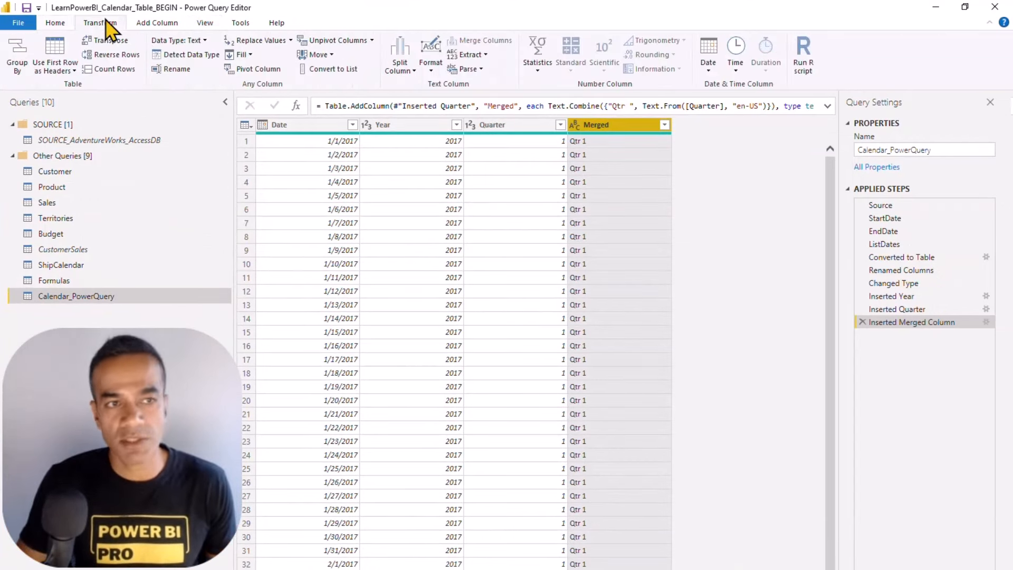
pyautogui.click(153, 23)
pyautogui.click(204, 23)
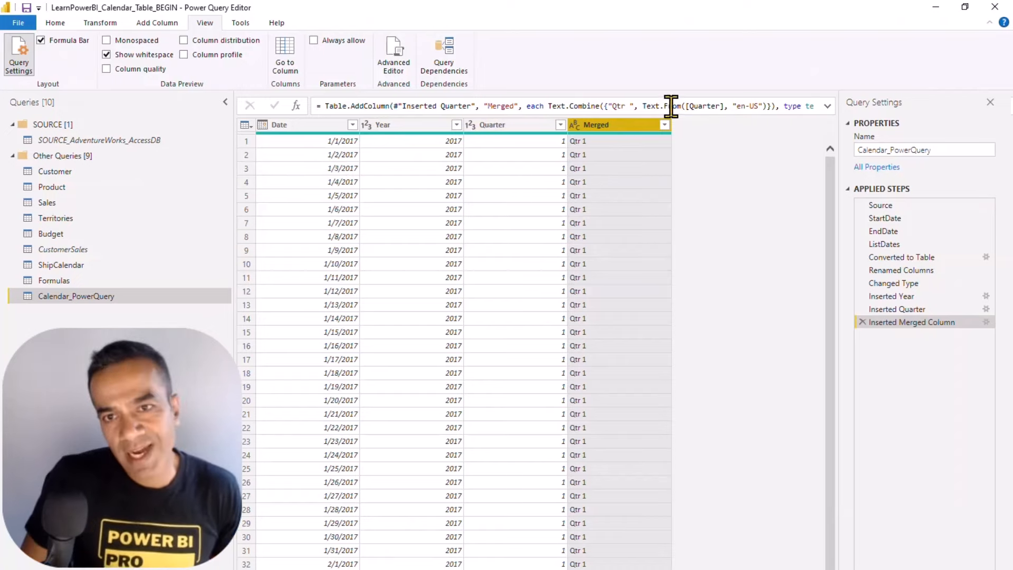
# Remove the numeric Quarter column, rename the Merged column Quarter, and review the resulting applied steps.
pyautogui.rightClick(520, 129)
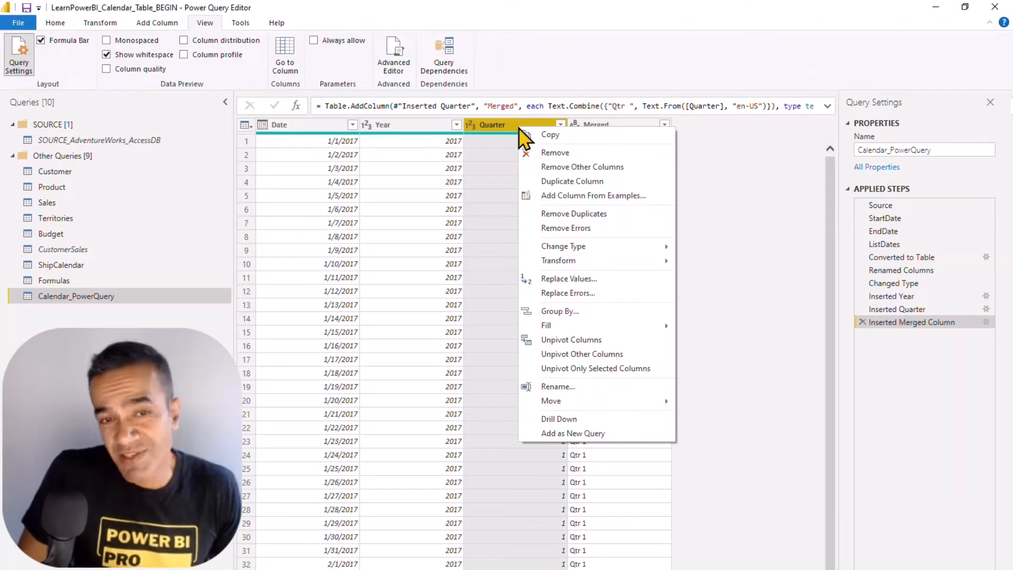
pyautogui.click(554, 155)
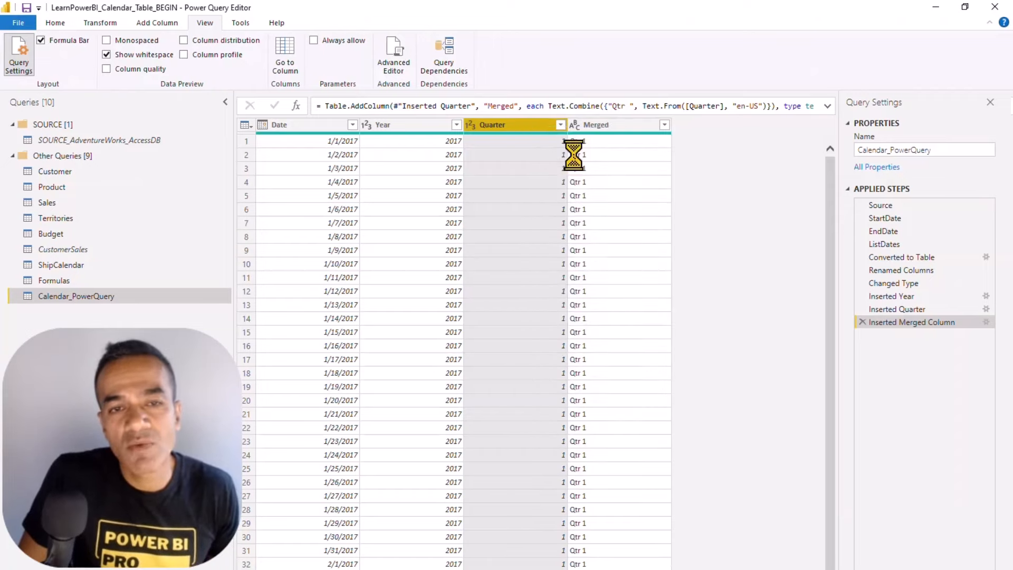
pyautogui.doubleClick(501, 126)
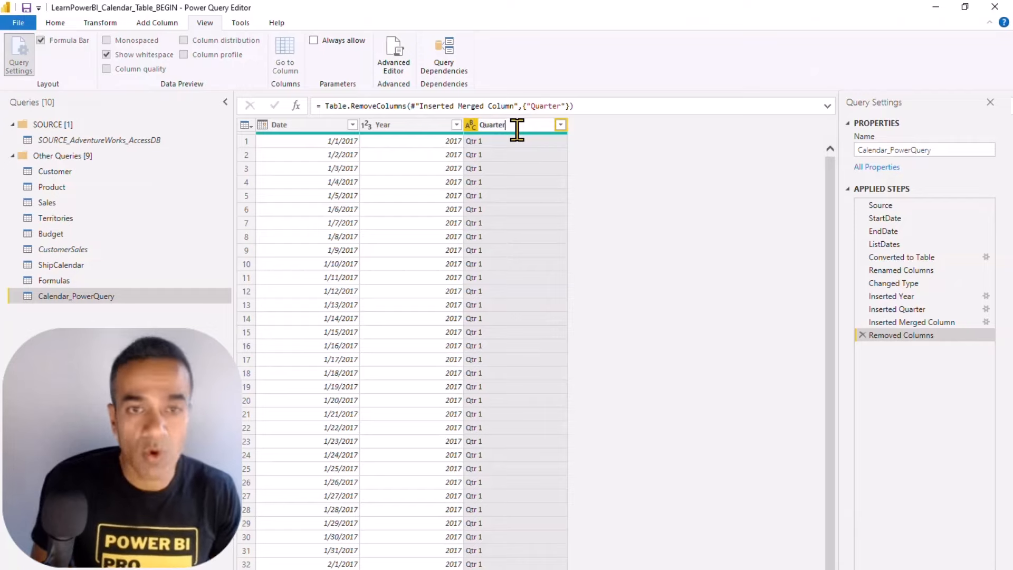
pyautogui.press('Return')
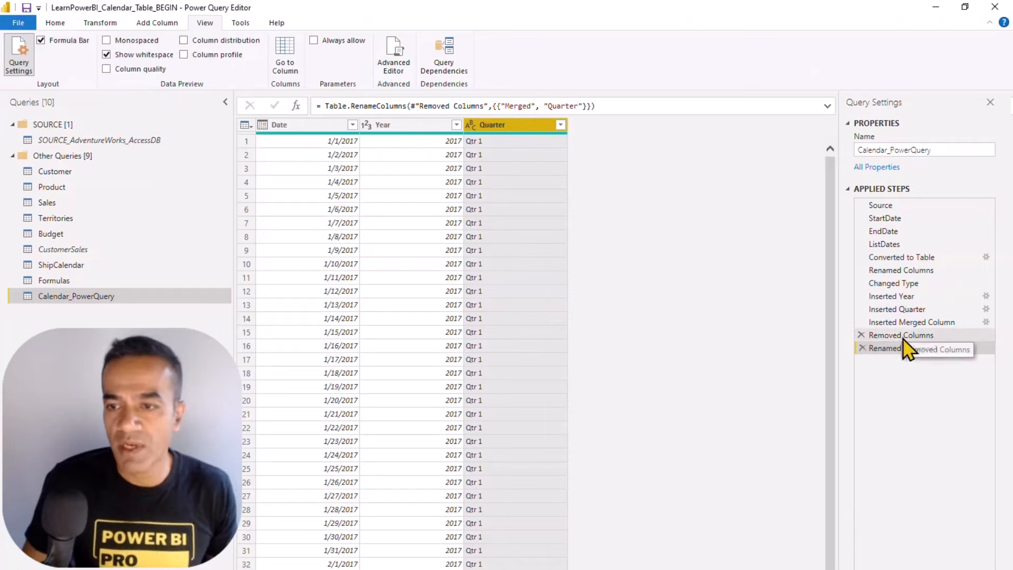
pyautogui.click(903, 336)
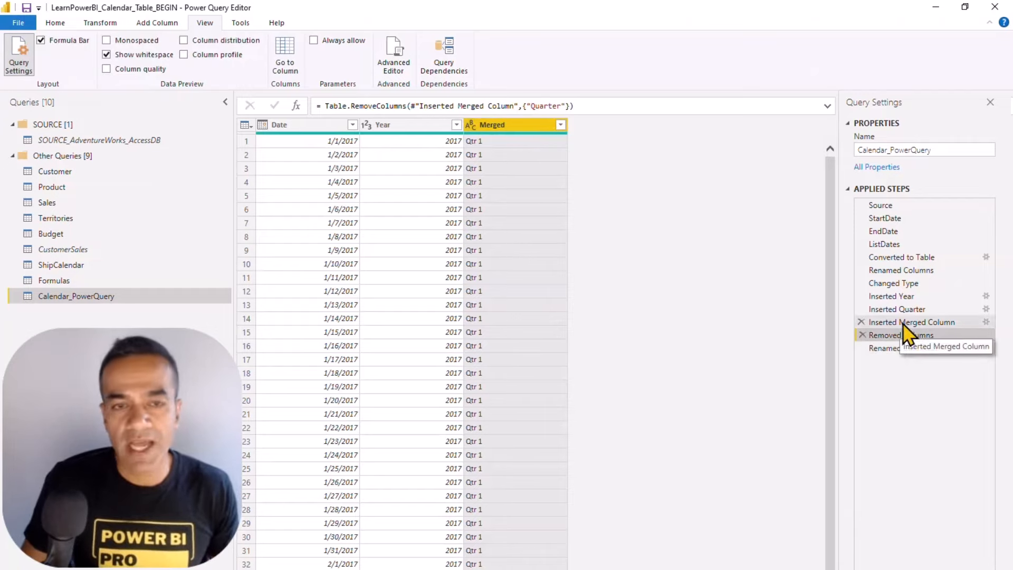
pyautogui.click(903, 323)
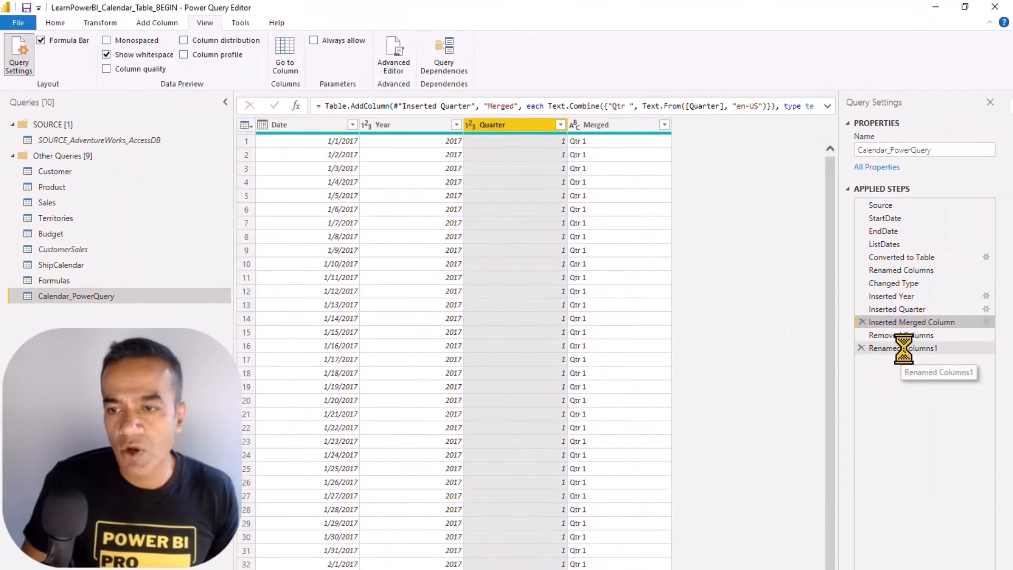
pyautogui.click(901, 347)
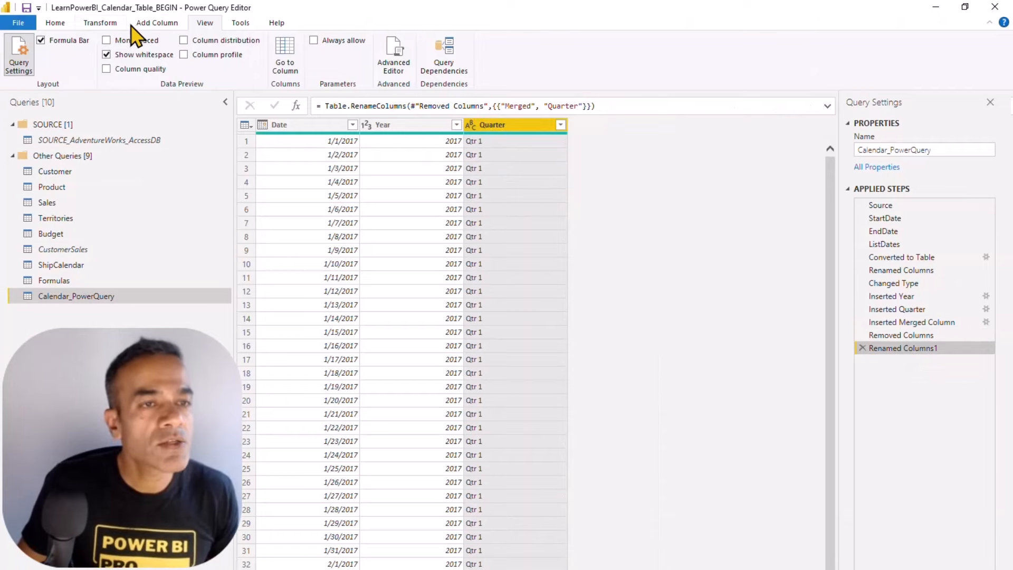
# Add a month number column extracted from the Date column and name it MonthNum in the step's formula.
pyautogui.click(154, 23)
pyautogui.click(290, 126)
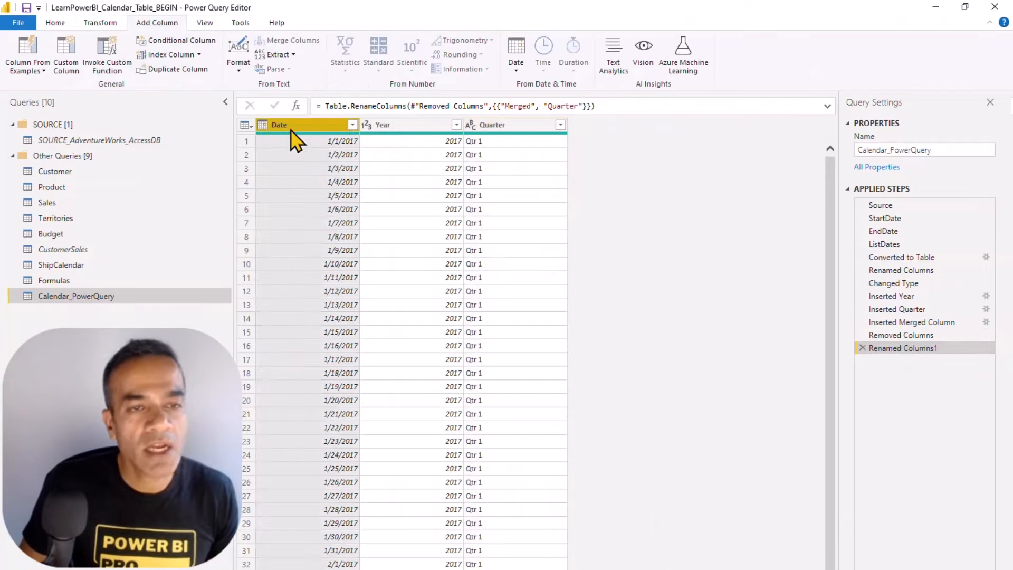
pyautogui.click(516, 66)
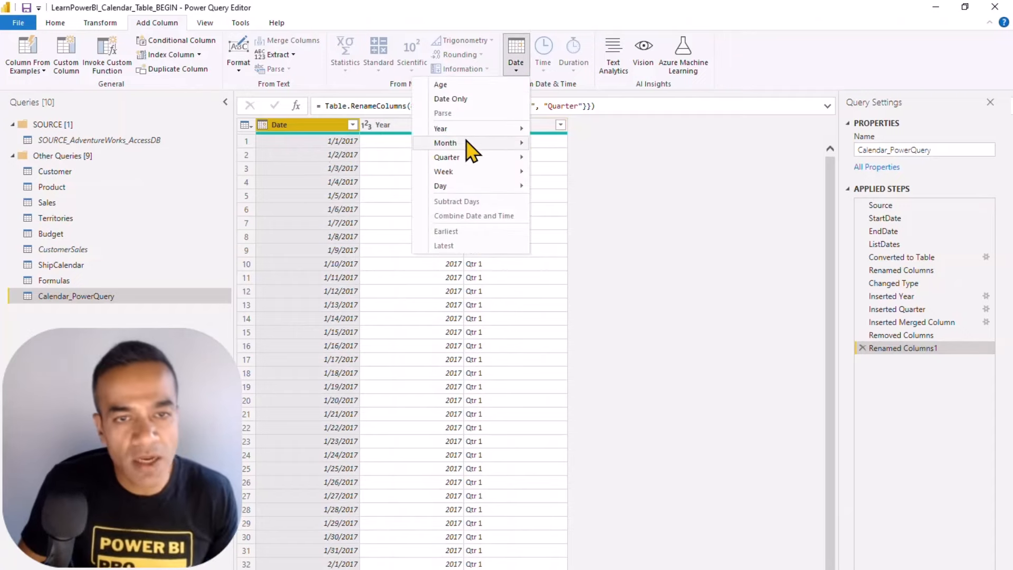
pyautogui.moveTo(471, 150)
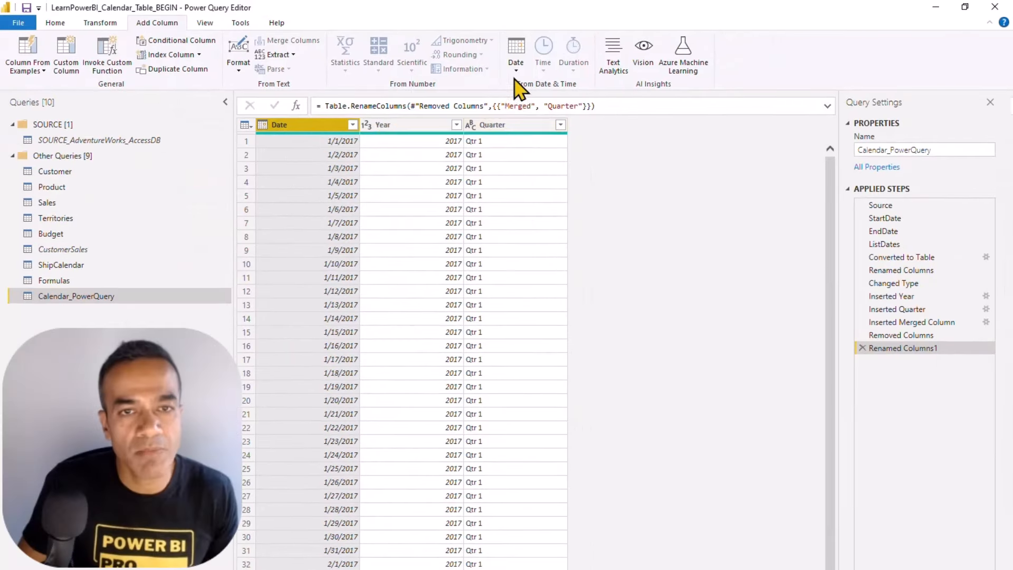
pyautogui.click(516, 53)
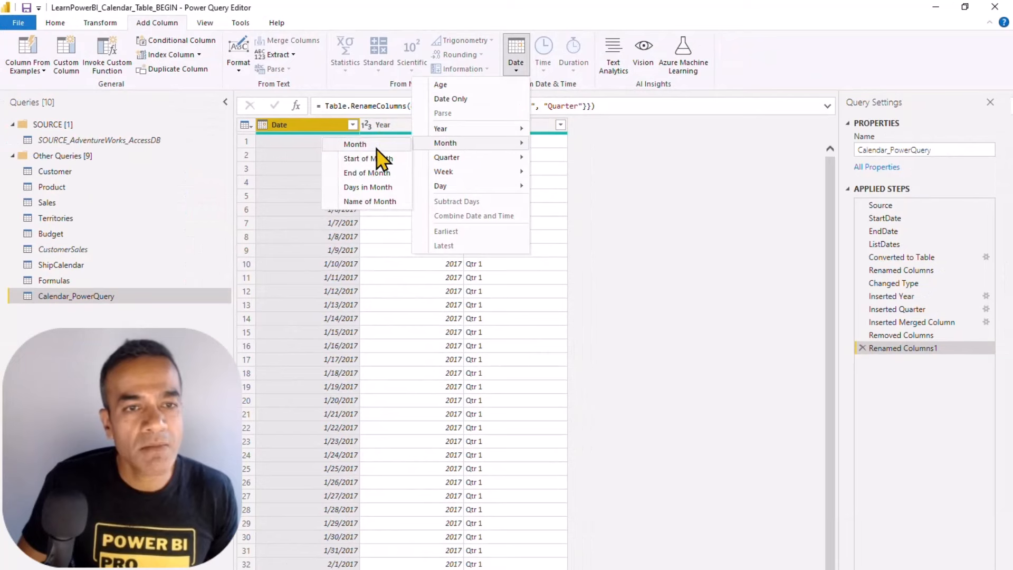
pyautogui.click(380, 142)
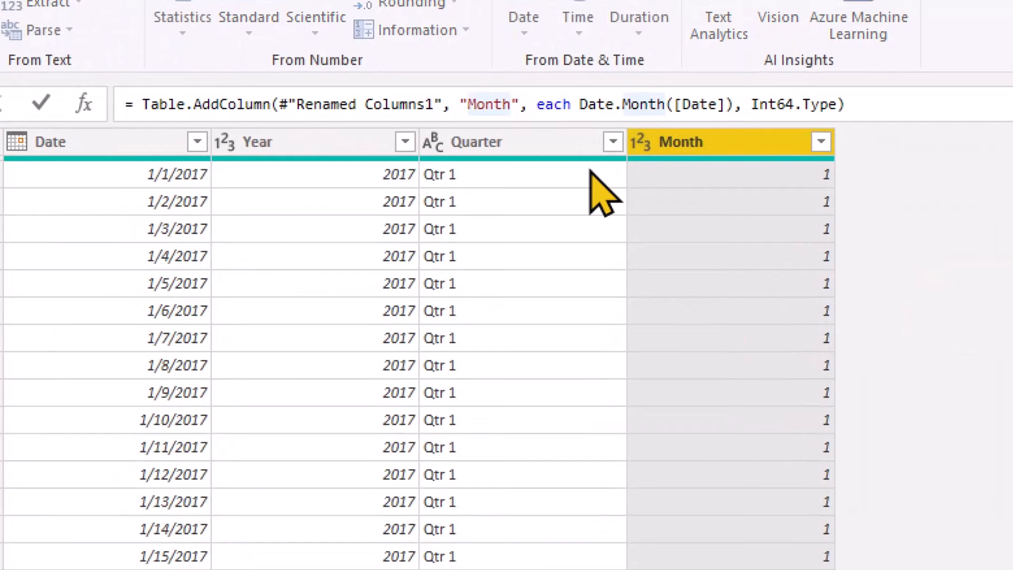
pyautogui.write('Num')
pyautogui.press('Return')
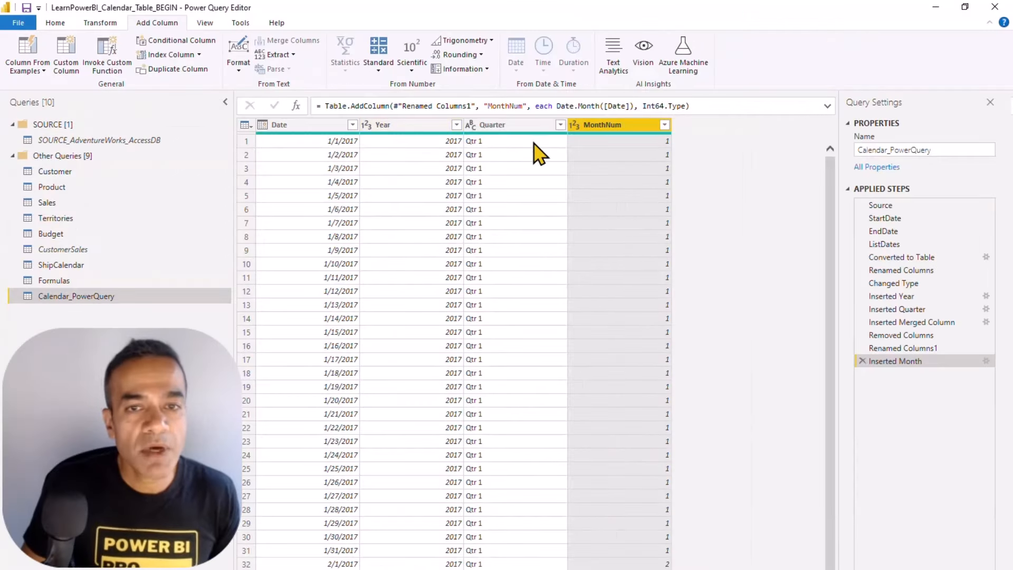
# Add a Name of Month column extracted from the Date column and rename it Month.
pyautogui.click(321, 131)
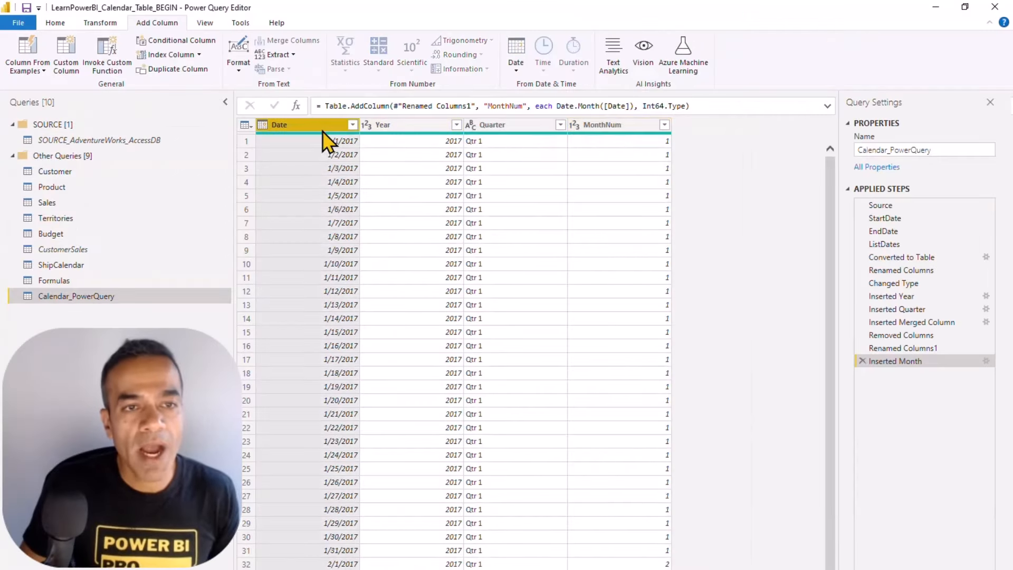
pyautogui.click(516, 55)
pyautogui.moveTo(466, 147)
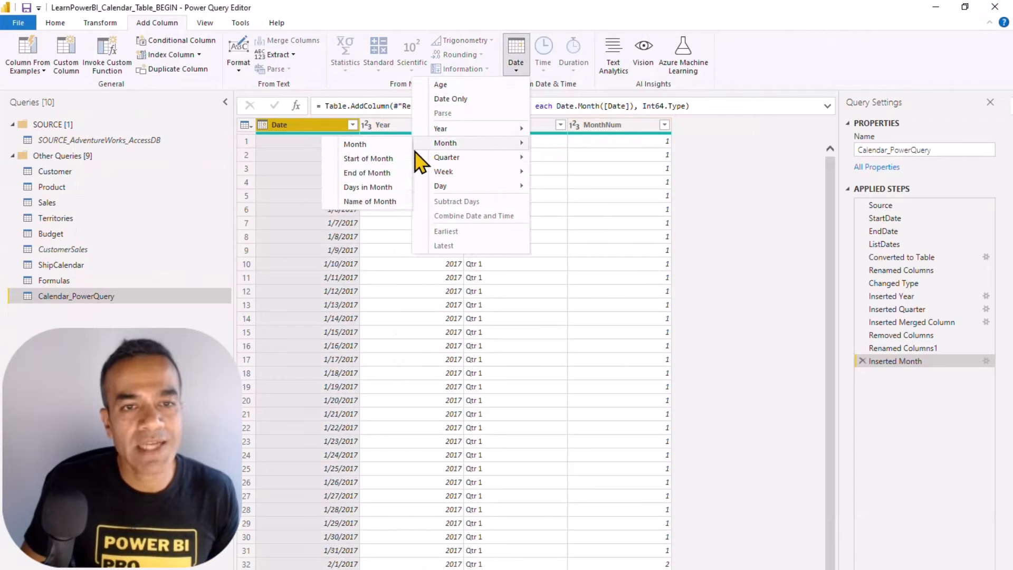
pyautogui.click(370, 201)
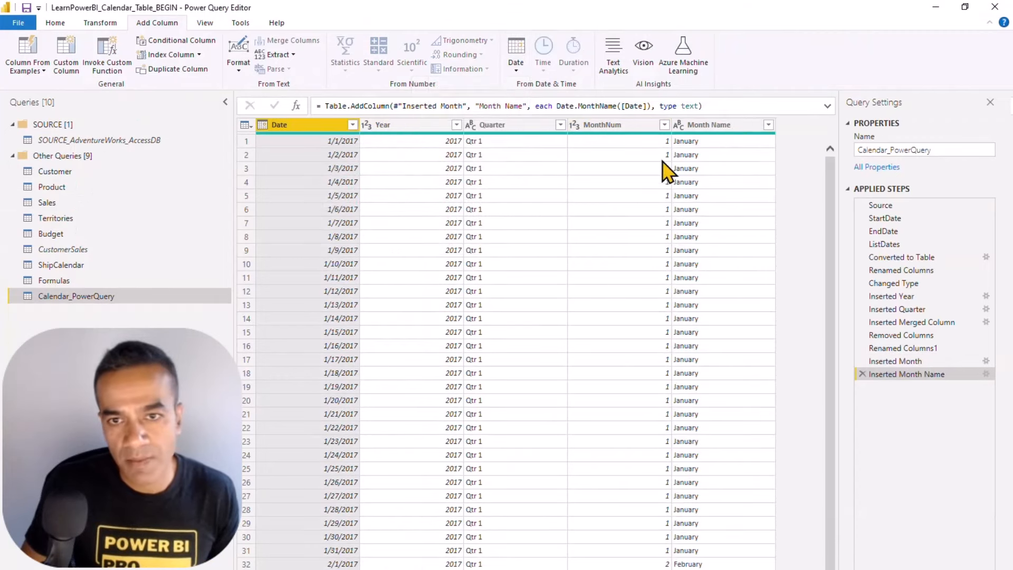
pyautogui.doubleClick(710, 125)
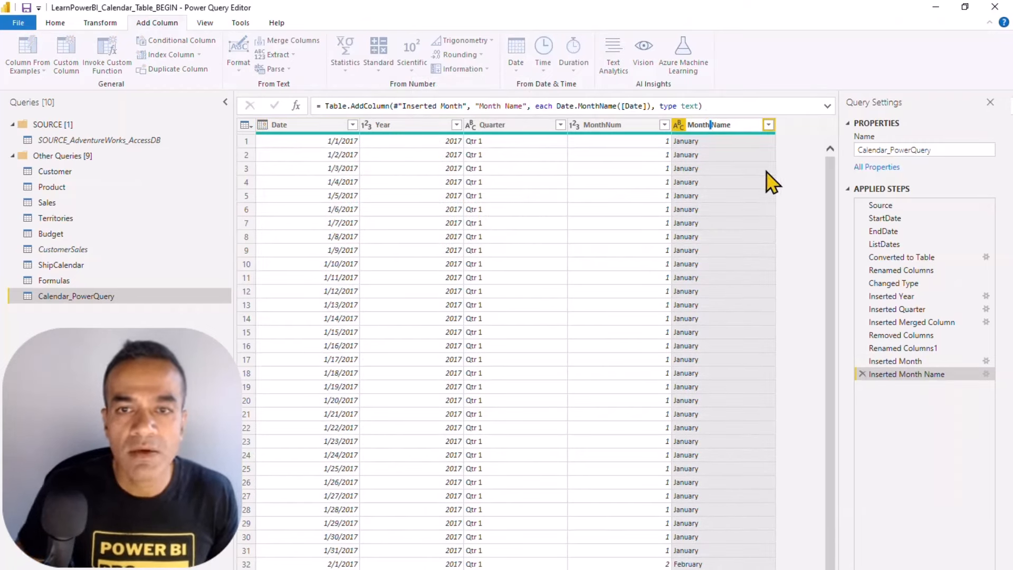
pyautogui.press('Return')
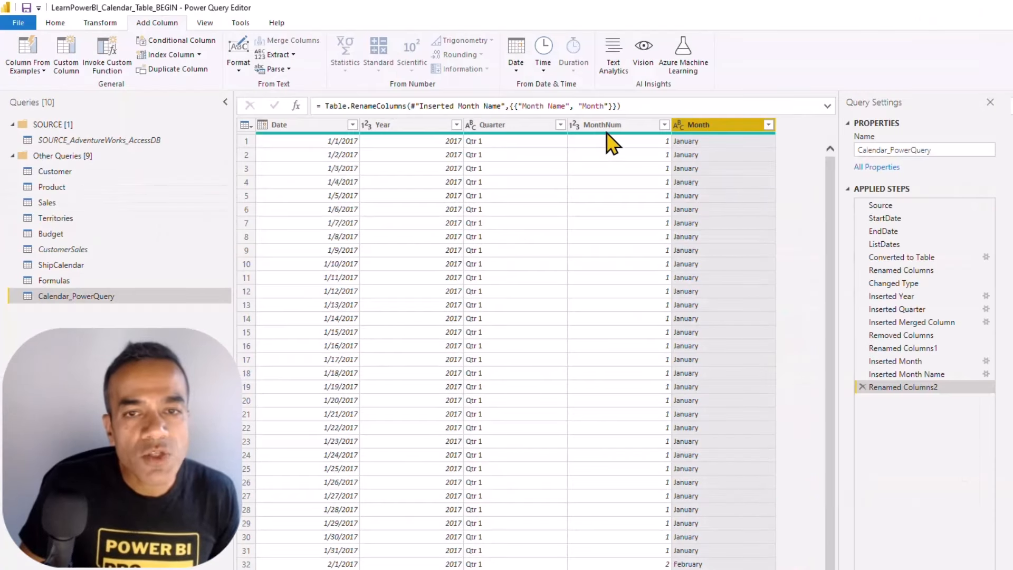
# Shorten the Month column's values to their first 3 characters.
pyautogui.click(102, 23)
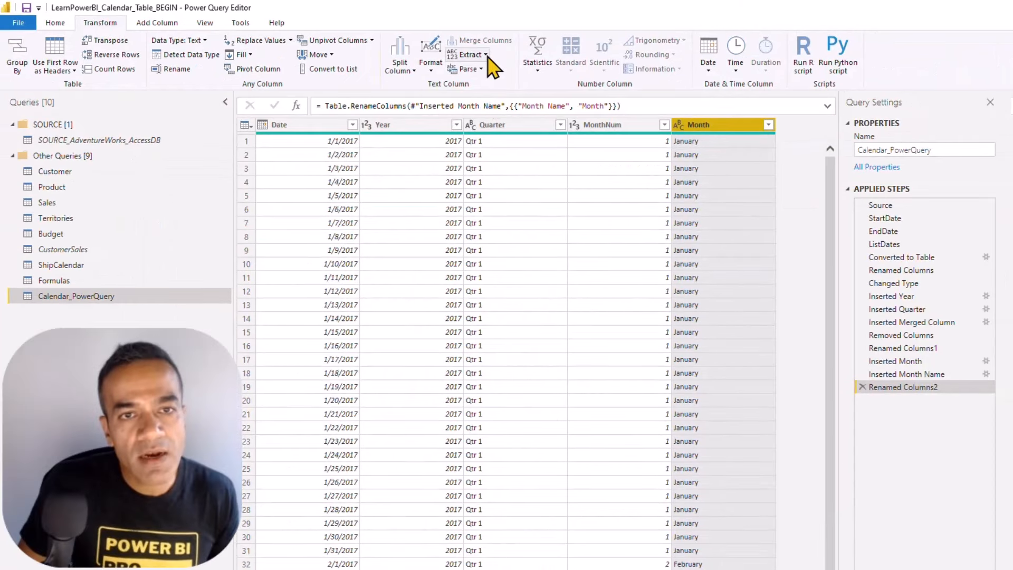
pyautogui.click(486, 56)
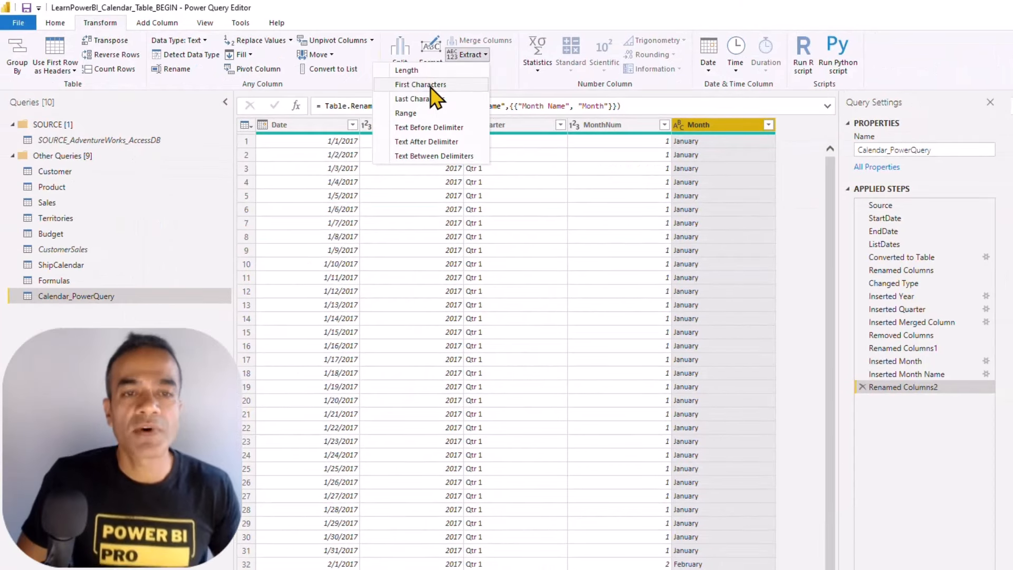
pyautogui.press('Escape')
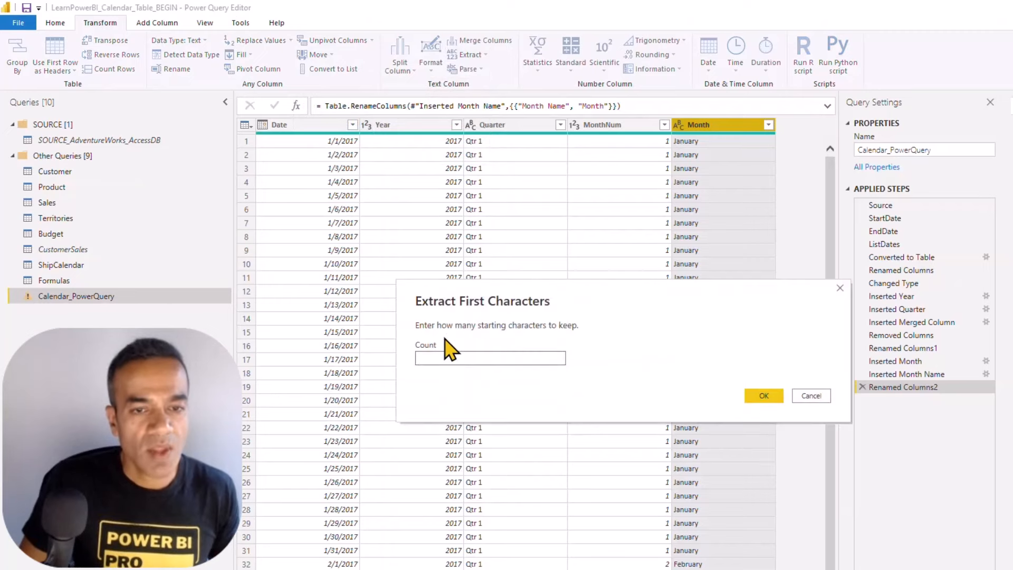
pyautogui.click(760, 399)
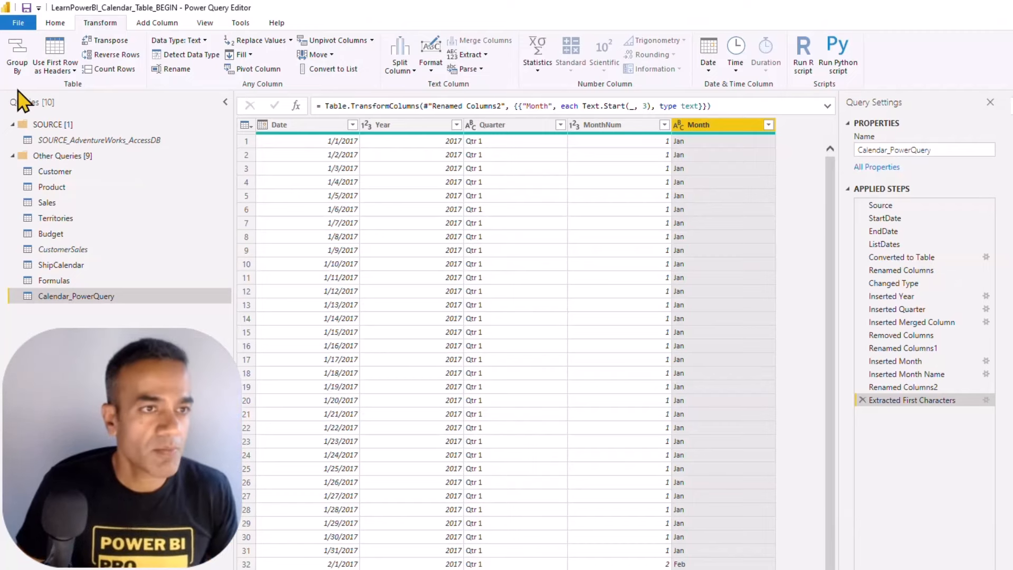
# Close and apply the query changes, and add Calendar_PowerQuery's Year field to the rows of the Calendar PowerQuery matrix.
pyautogui.click(55, 23)
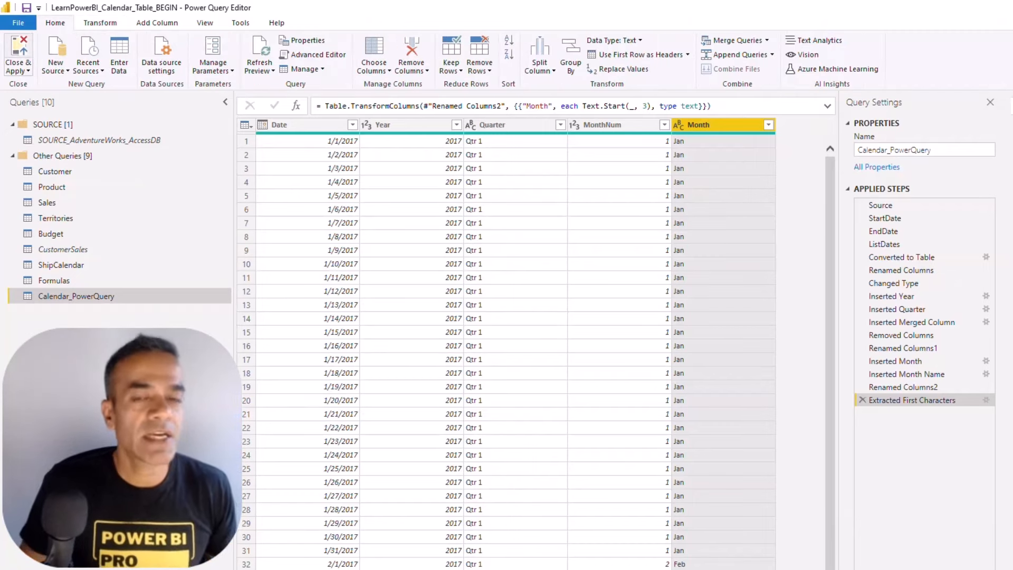
pyautogui.click(18, 53)
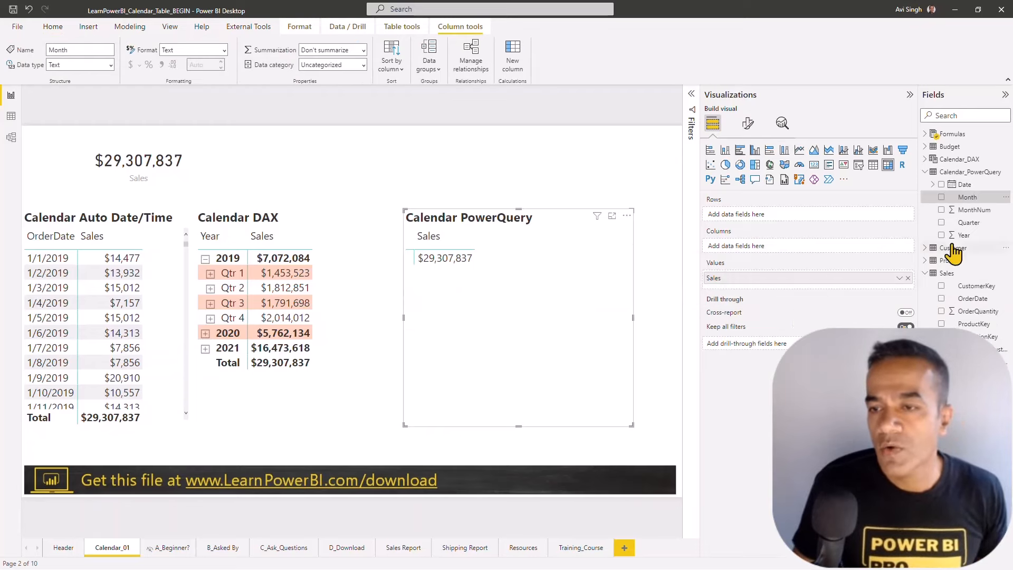
pyautogui.moveTo(962, 235); pyautogui.dragTo(839, 216)
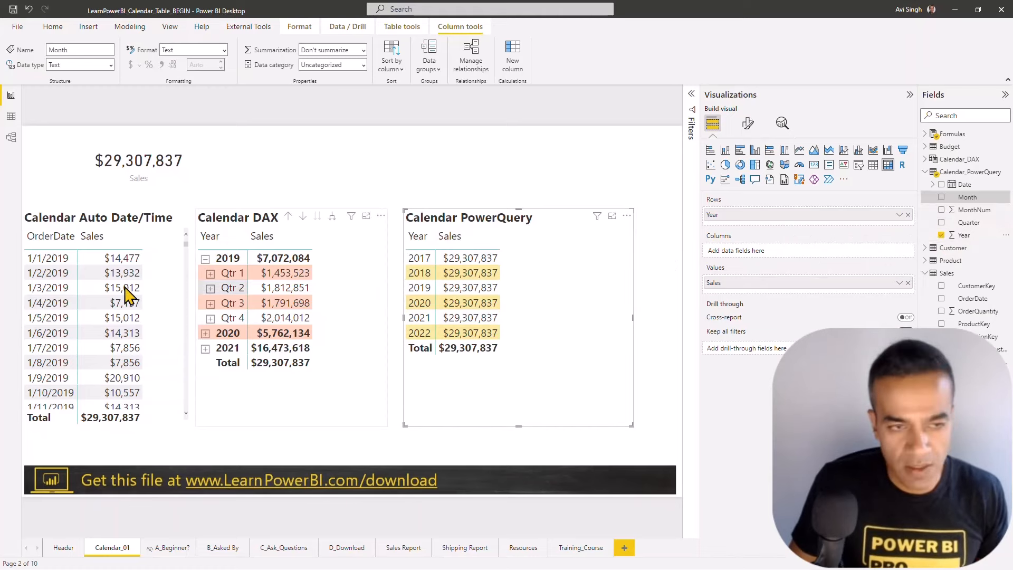
# Add Calendar_PowerQuery to the Layout 1 model diagram and relate the Sales table's OrderDate to its Date column.
pyautogui.click(11, 138)
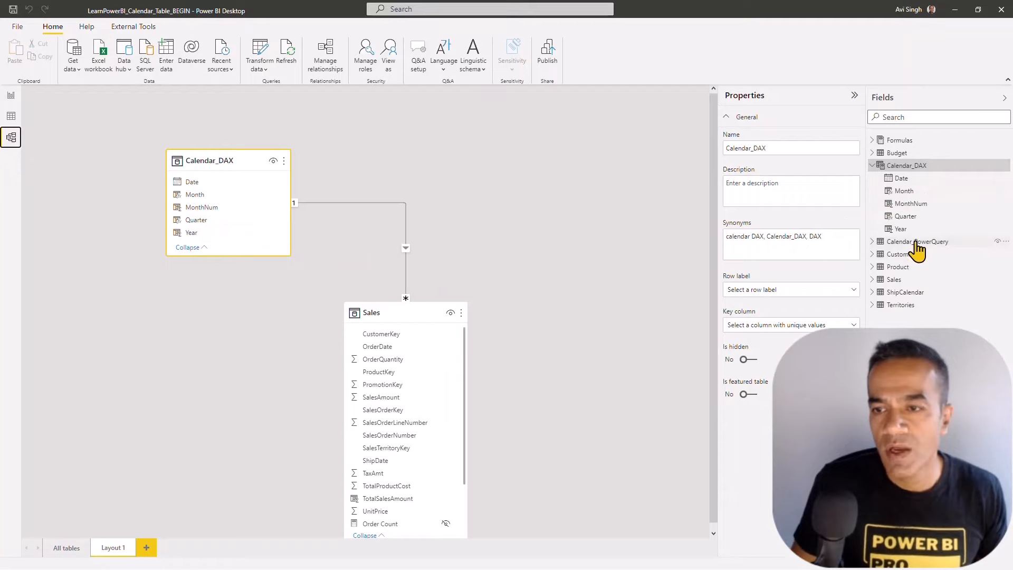
pyautogui.moveTo(917, 241); pyautogui.dragTo(541, 162)
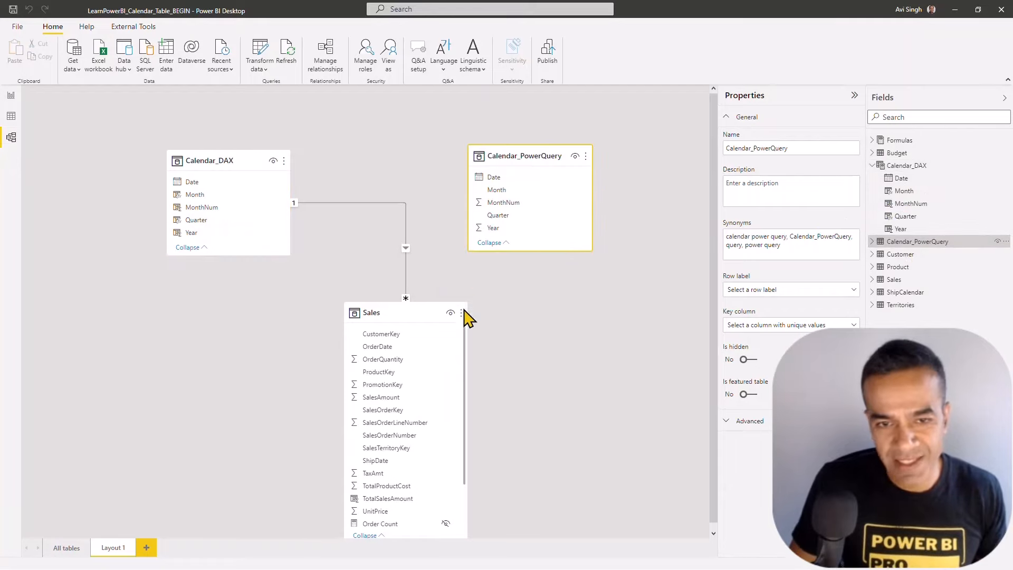
pyautogui.moveTo(389, 348); pyautogui.dragTo(506, 179)
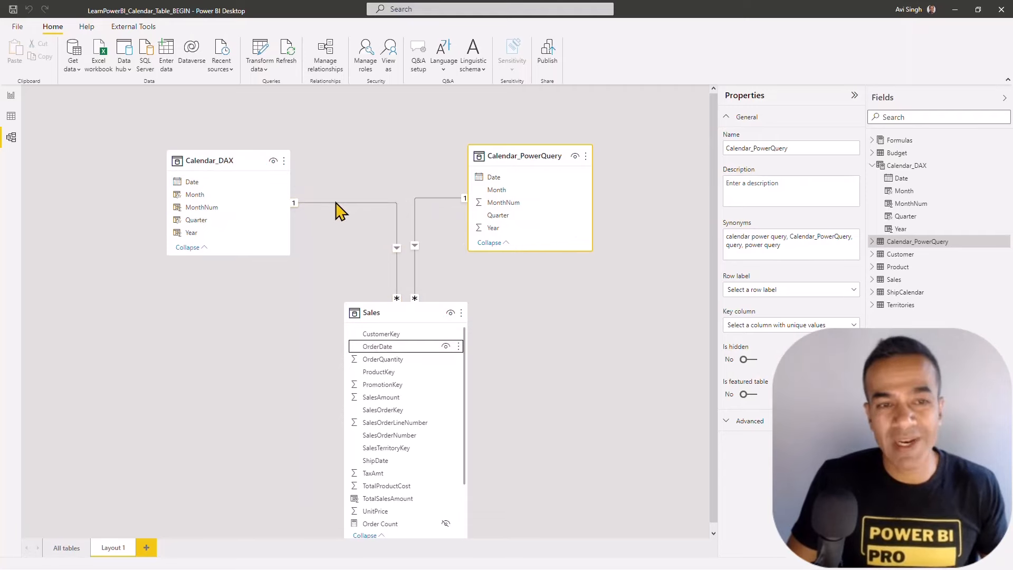
# Add Quarter and Month below Year in the Calendar PowerQuery matrix rows on the report page and expand 2019's Qtr 1.
pyautogui.click(11, 98)
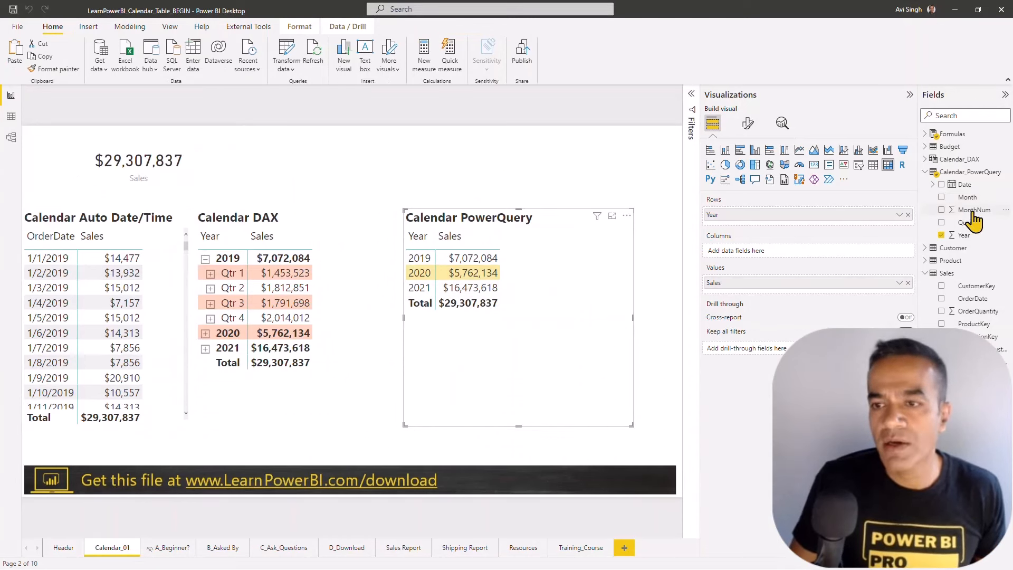
pyautogui.moveTo(974, 226); pyautogui.dragTo(871, 233)
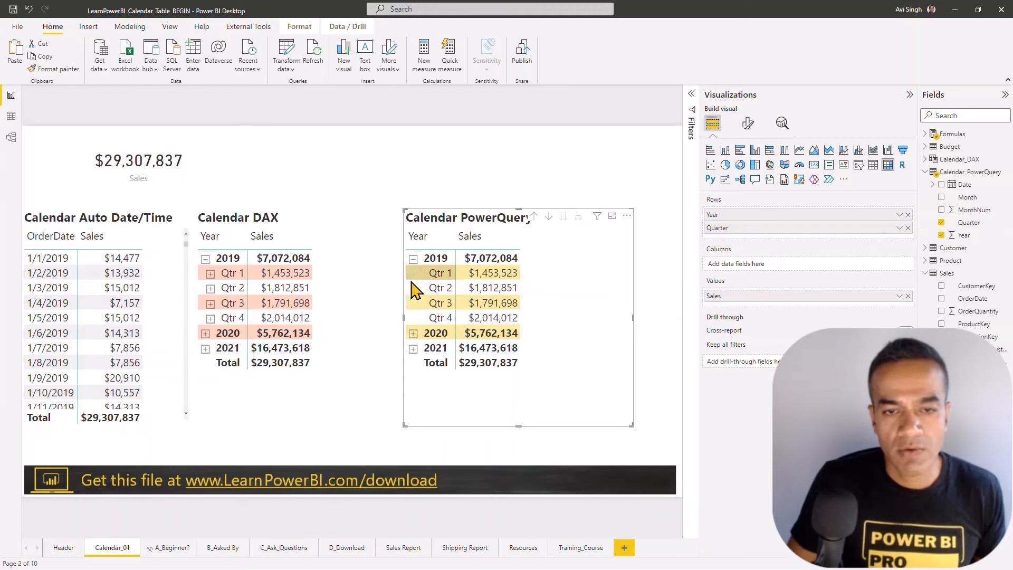
pyautogui.moveTo(967, 196); pyautogui.dragTo(791, 252)
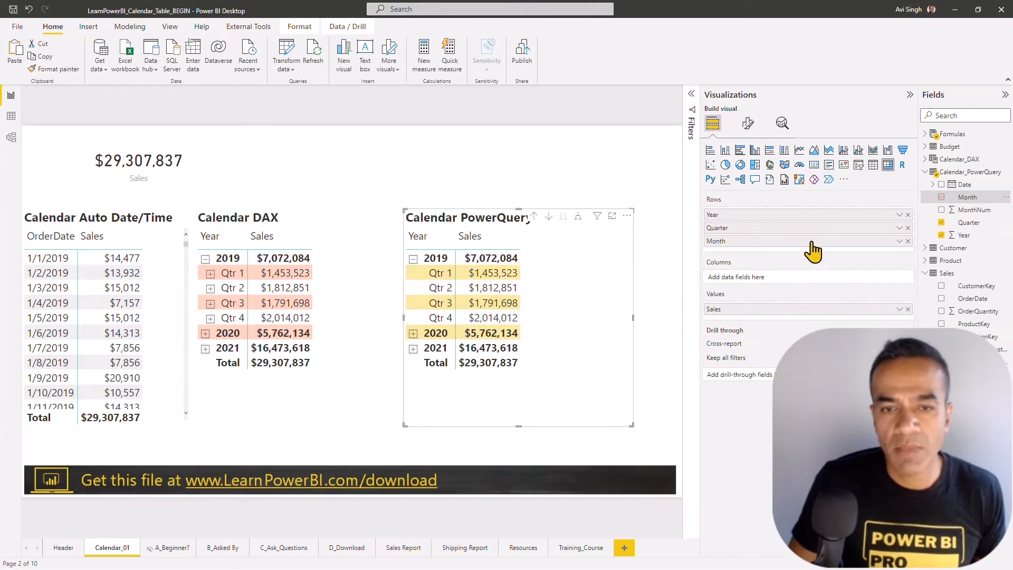
pyautogui.click(418, 273)
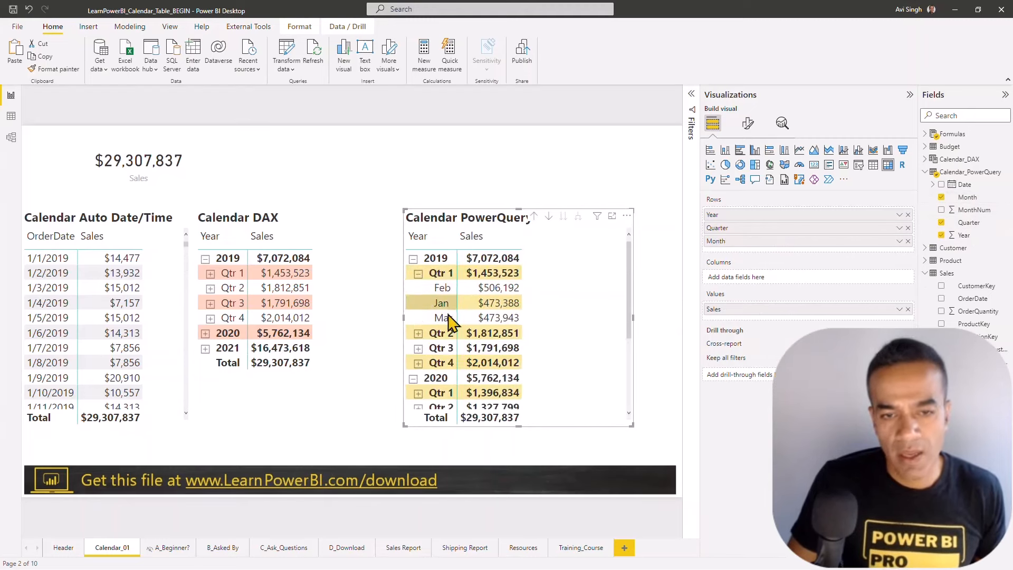
# Sort Calendar_PowerQuery's Month column by MonthNum, expand Qtr 1 of 2019 in the Calendar DAX matrix, and slightly widen the Calendar PowerQuery matrix.
pyautogui.click(967, 197)
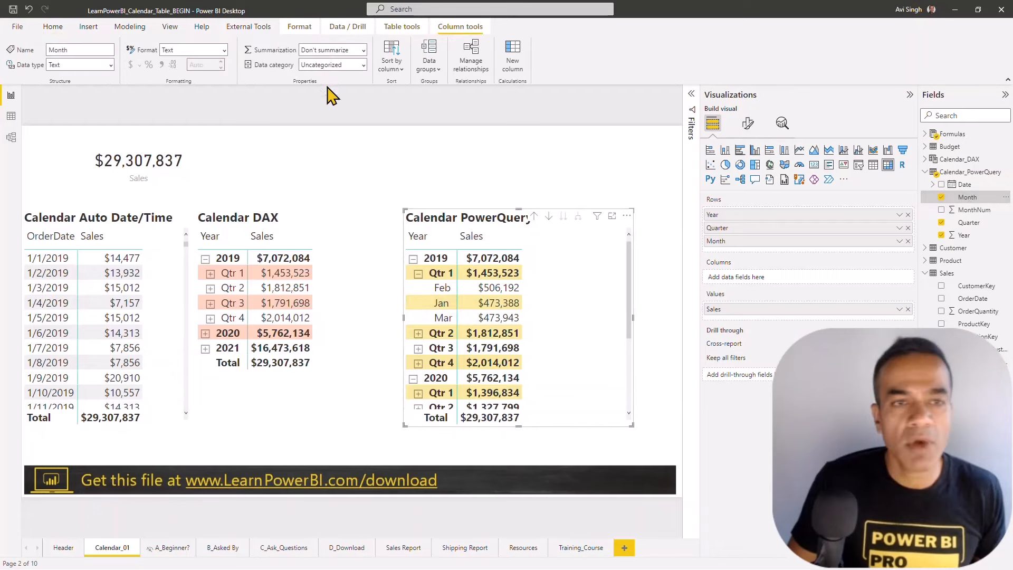
pyautogui.click(388, 70)
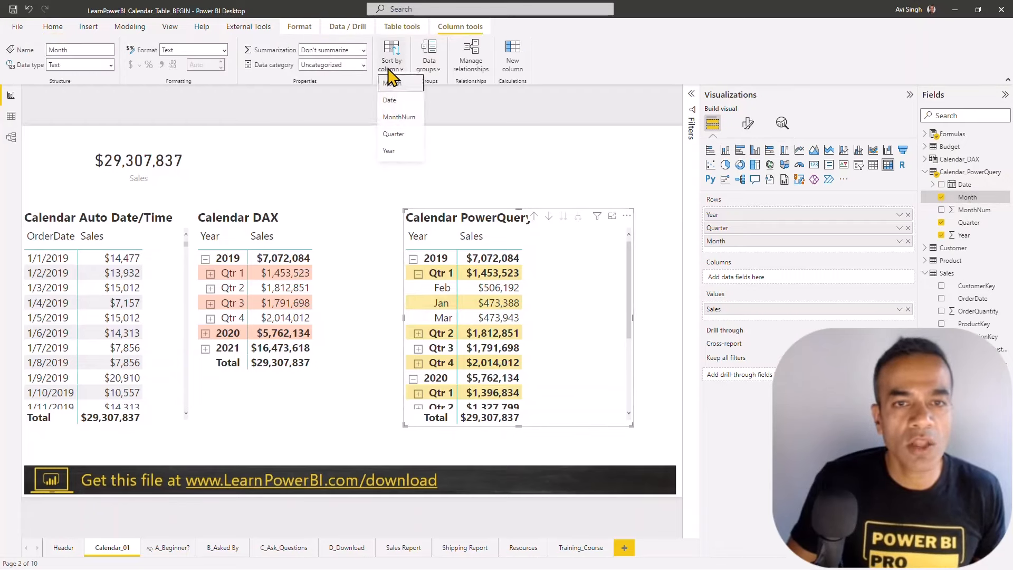
pyautogui.click(402, 119)
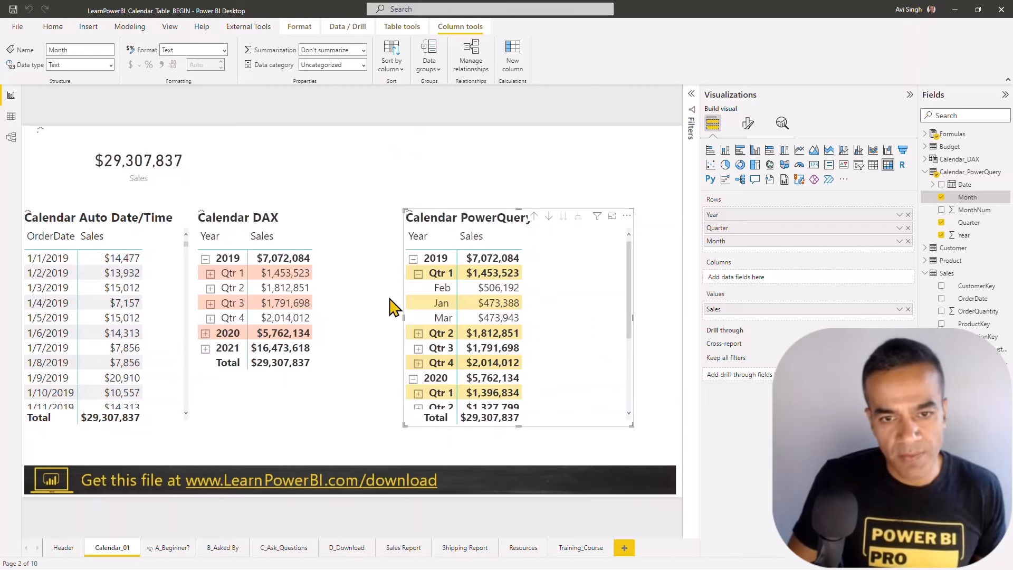
pyautogui.click(211, 274)
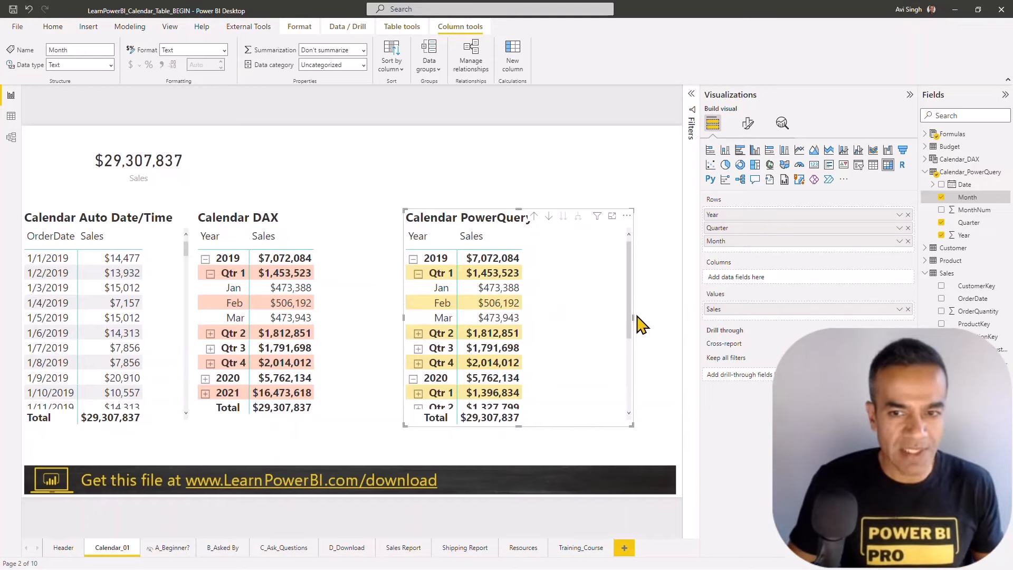
pyautogui.moveTo(632, 318); pyautogui.dragTo(651, 318)
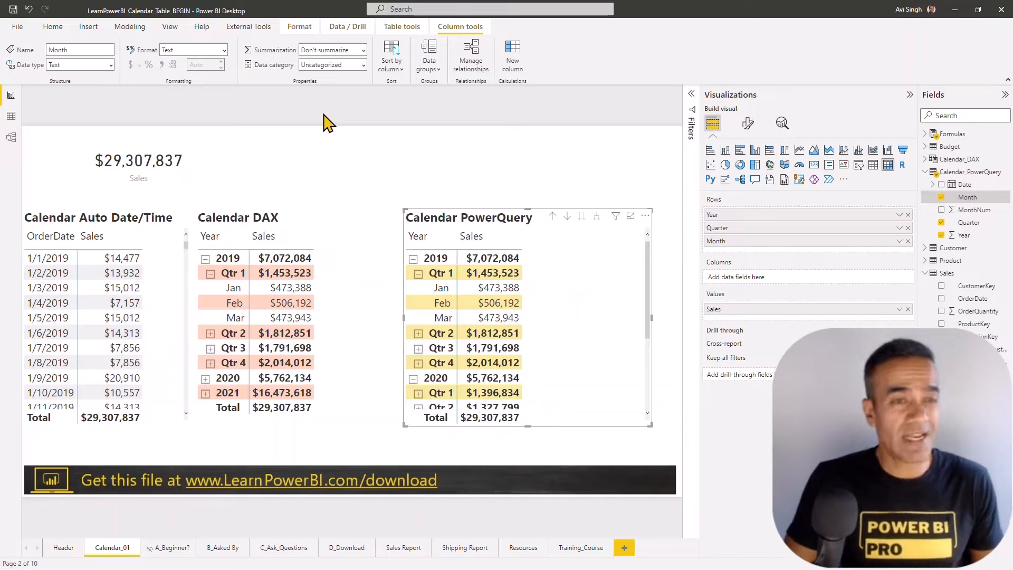
# Reopen the Power Query Editor and display the Calendar_PowerQuery query.
pyautogui.click(59, 30)
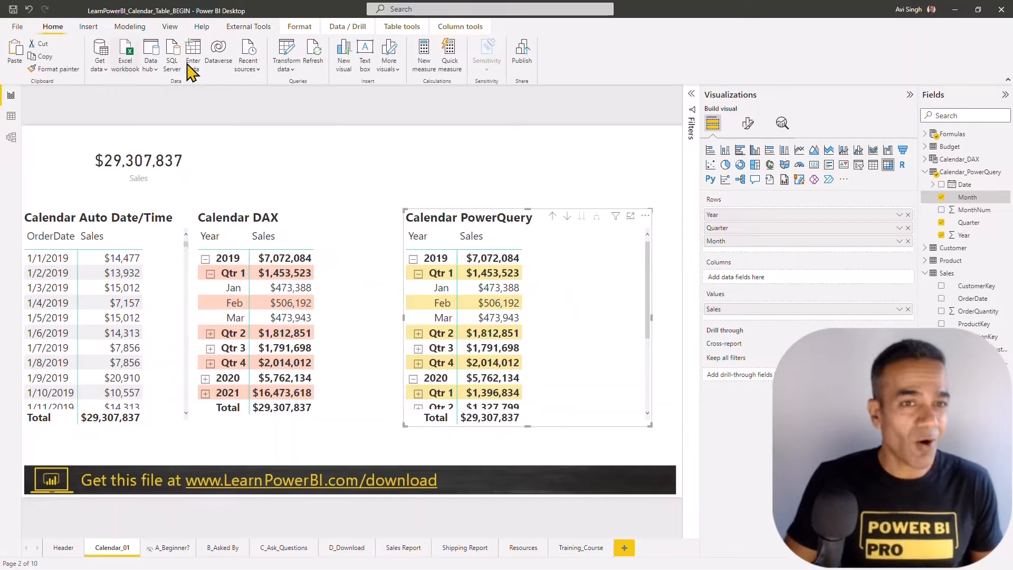
pyautogui.click(292, 51)
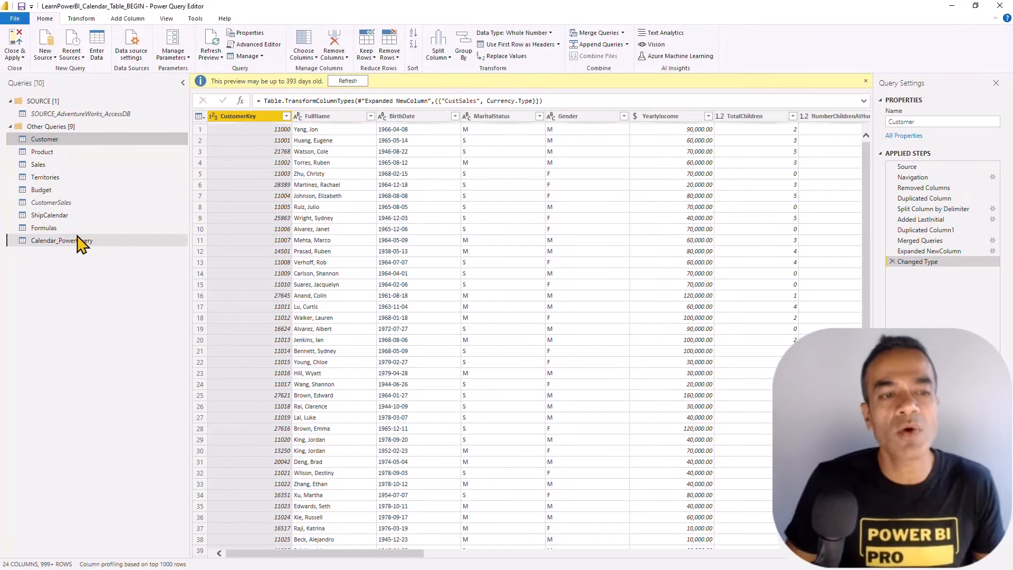
pyautogui.click(80, 241)
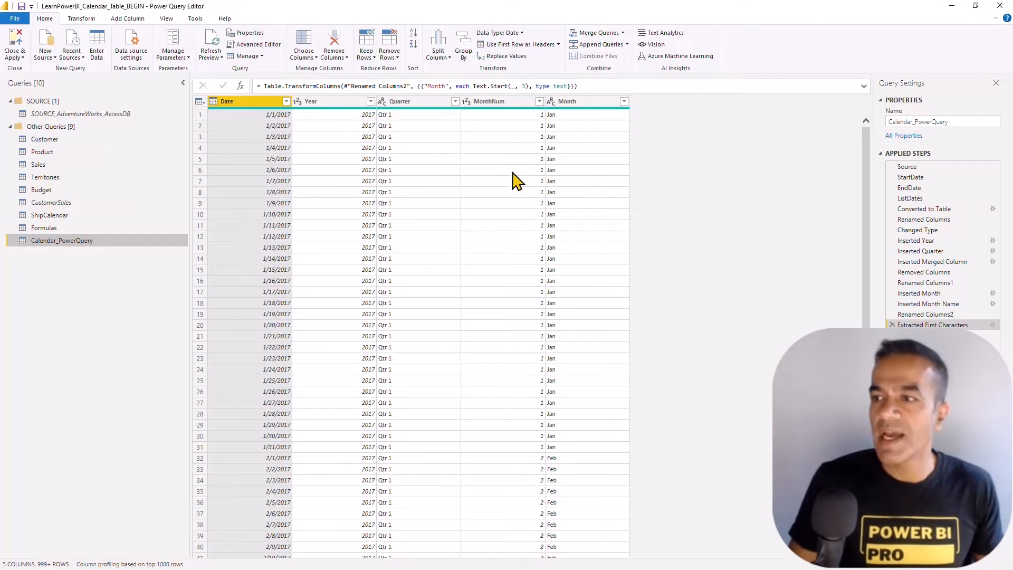
# Copy the Calendar query from the LATEST_LearnPowerBI_Ultimate_Calendar_Table file and paste it into the LearnPowerBI_Calendar_Table_BEGIN queries.
pyautogui.hotkey('alt', 'Tab')
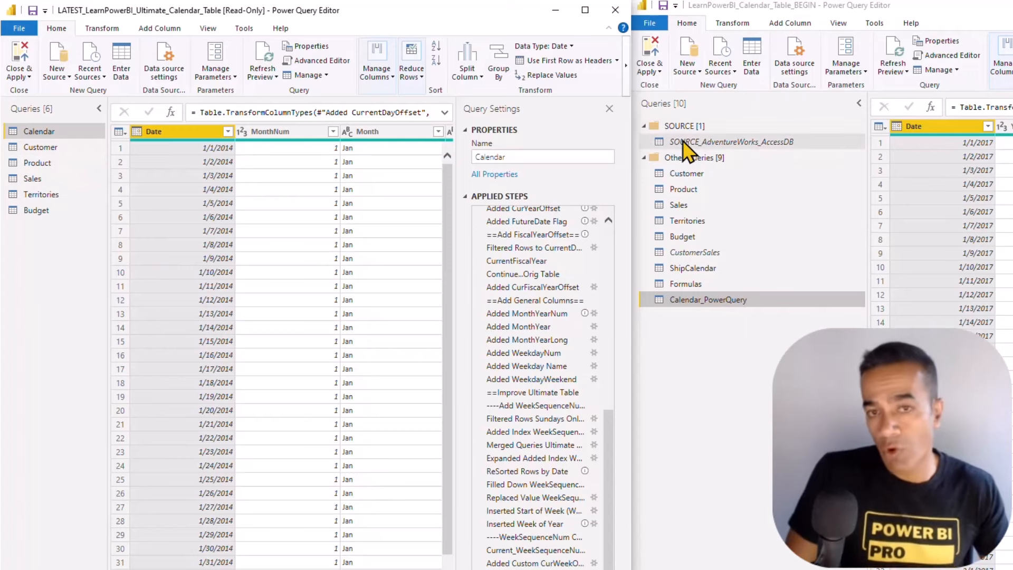
pyautogui.rightClick(64, 133)
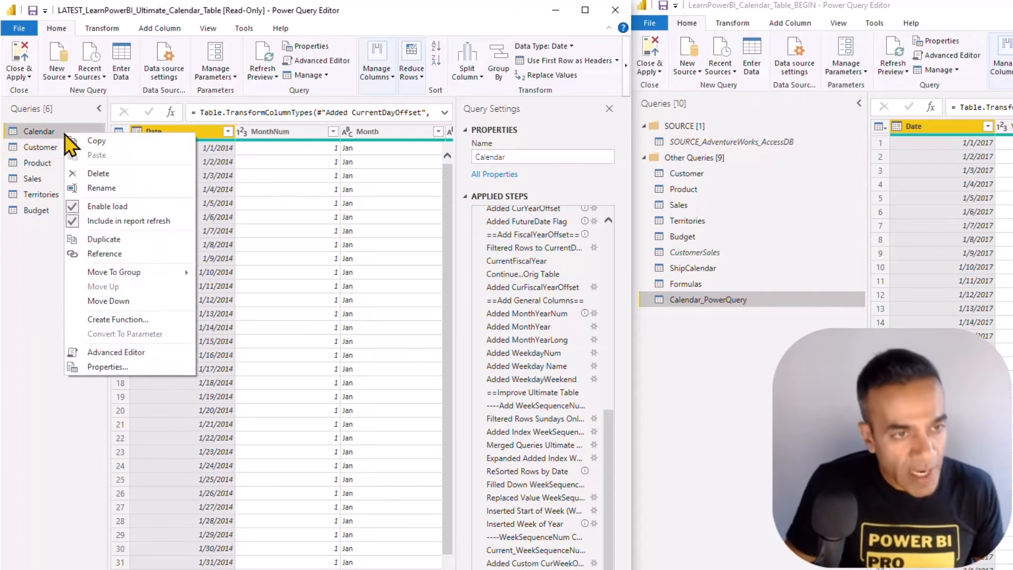
pyautogui.click(91, 152)
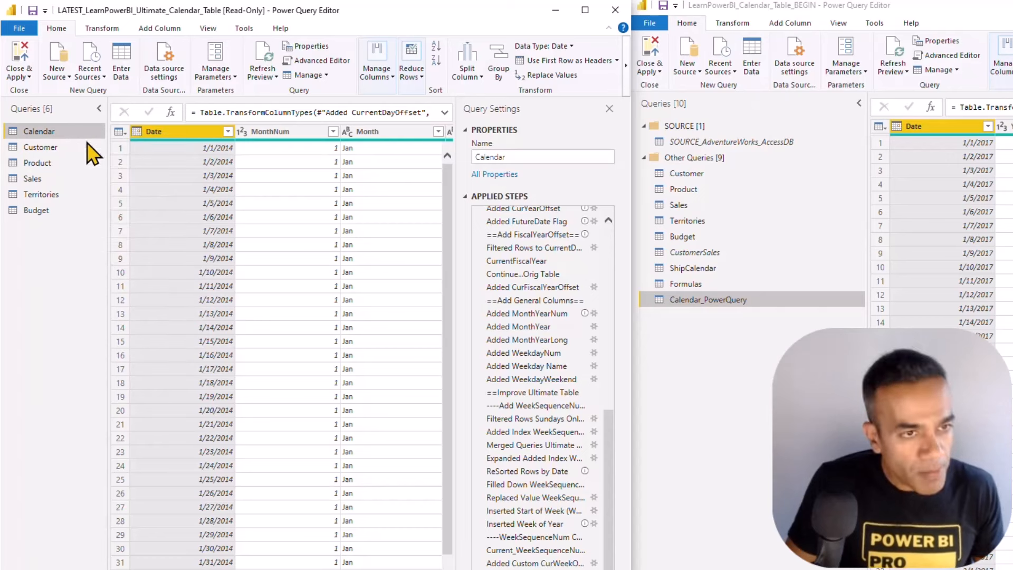
pyautogui.click(650, 360)
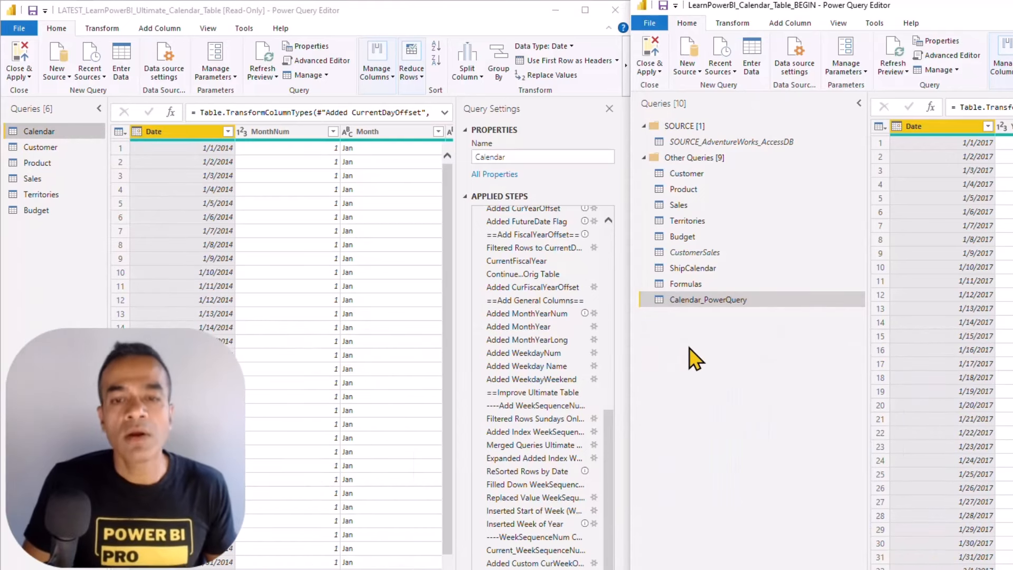
pyautogui.rightClick(690, 347)
pyautogui.click(707, 356)
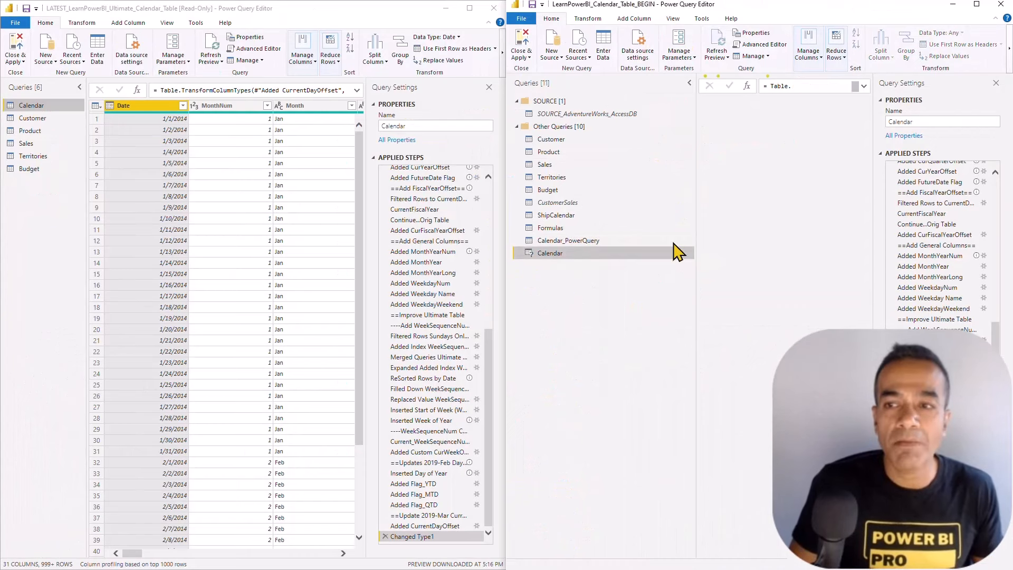
# Rename the pasted Calendar query Calendar_ULTIMATE and maximize its Power Query Editor window.
pyautogui.click(935, 123)
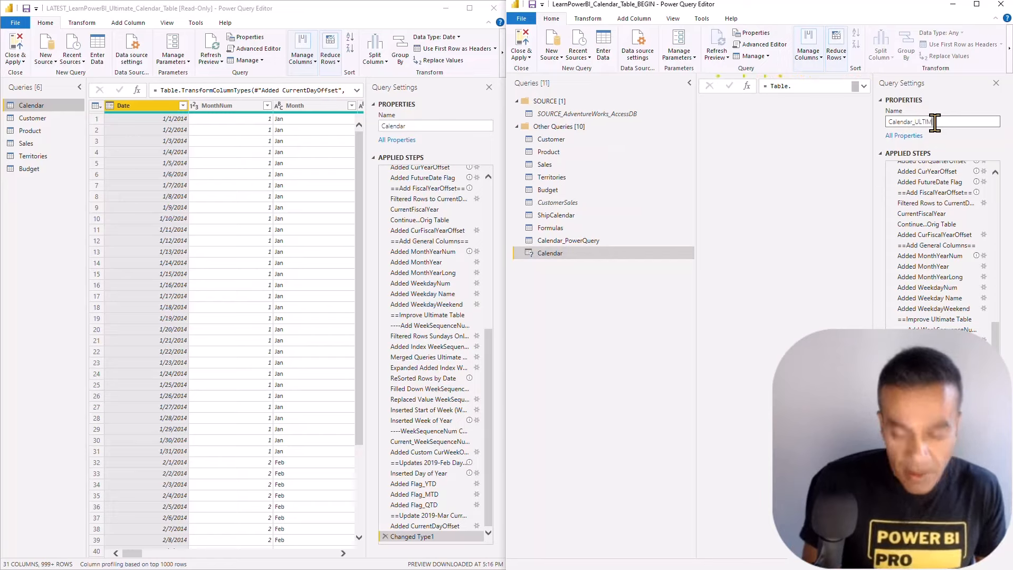
pyautogui.press('Return')
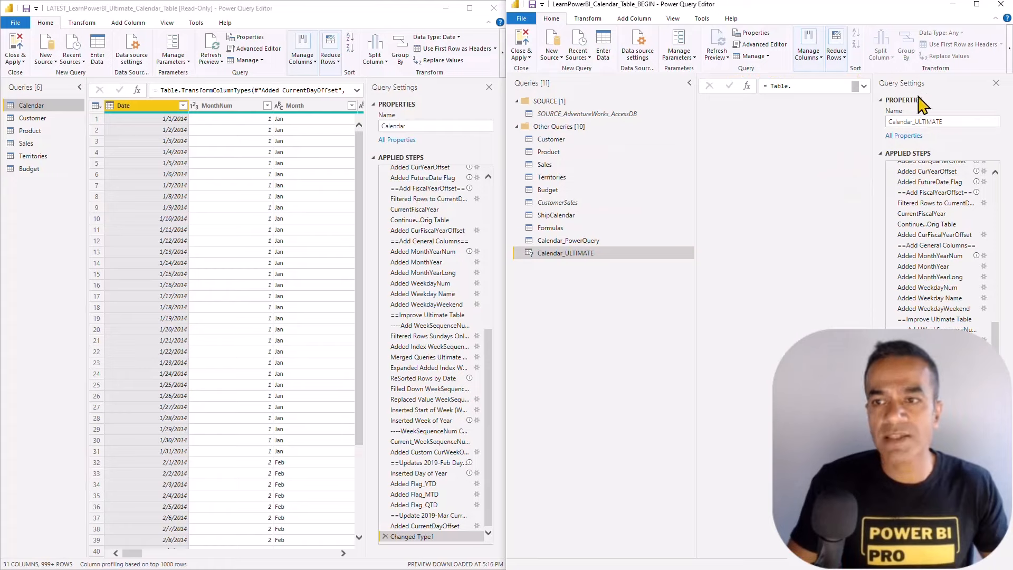
pyautogui.click(978, 10)
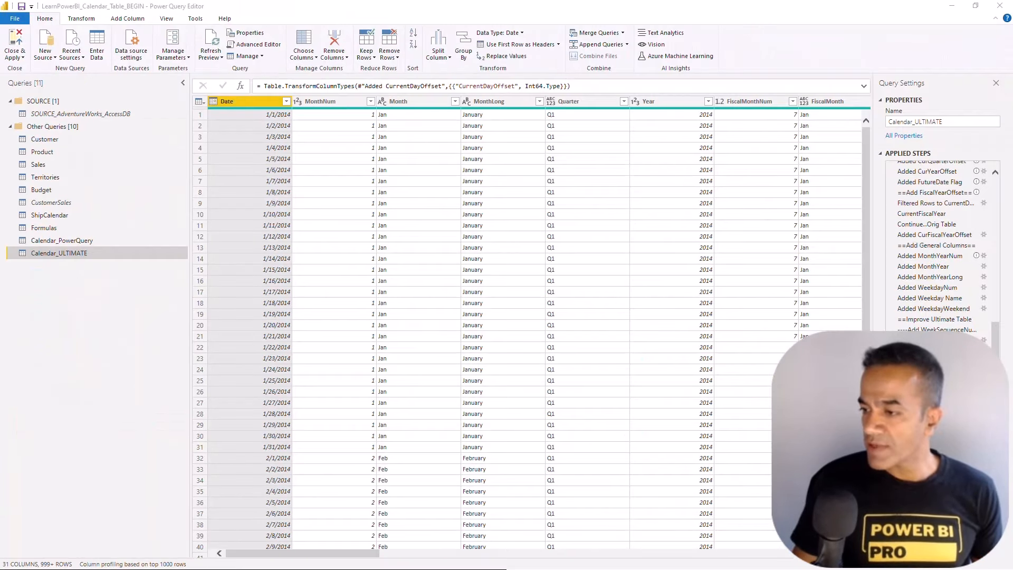
# Switch to the LearnPowerBI_Calendar_Table_END report and examine the Year, Weekday, WeekDate and FiscalYear sales matrices on the Calendar_Ultimate page.
pyautogui.hotkey('alt', 'Tab')
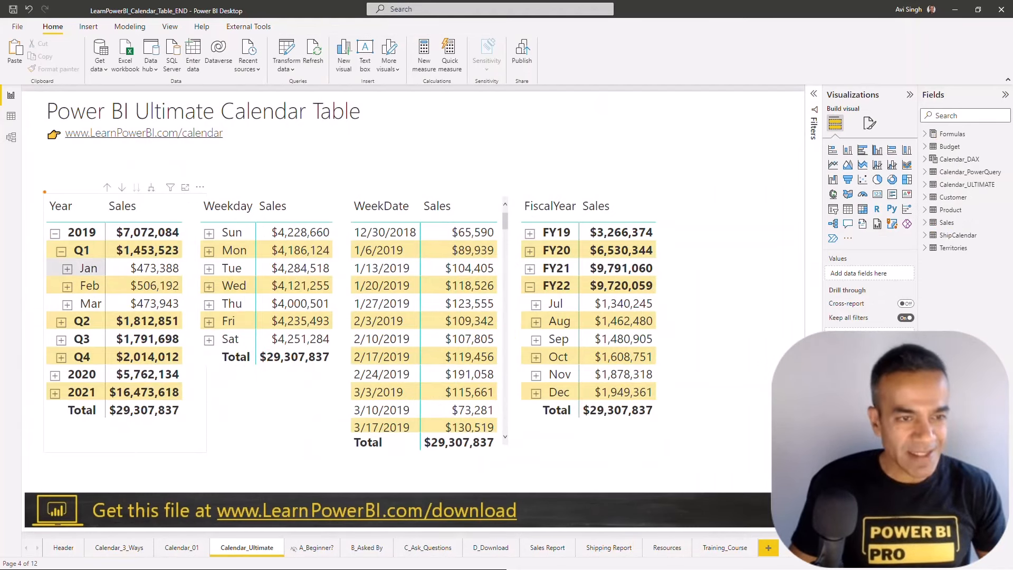
pyautogui.moveTo(44, 192); pyautogui.dragTo(115, 303)
pyautogui.moveTo(201, 184); pyautogui.dragTo(299, 308)
pyautogui.moveTo(344, 196); pyautogui.dragTo(423, 287)
pyautogui.moveTo(512, 185); pyautogui.dragTo(612, 282)
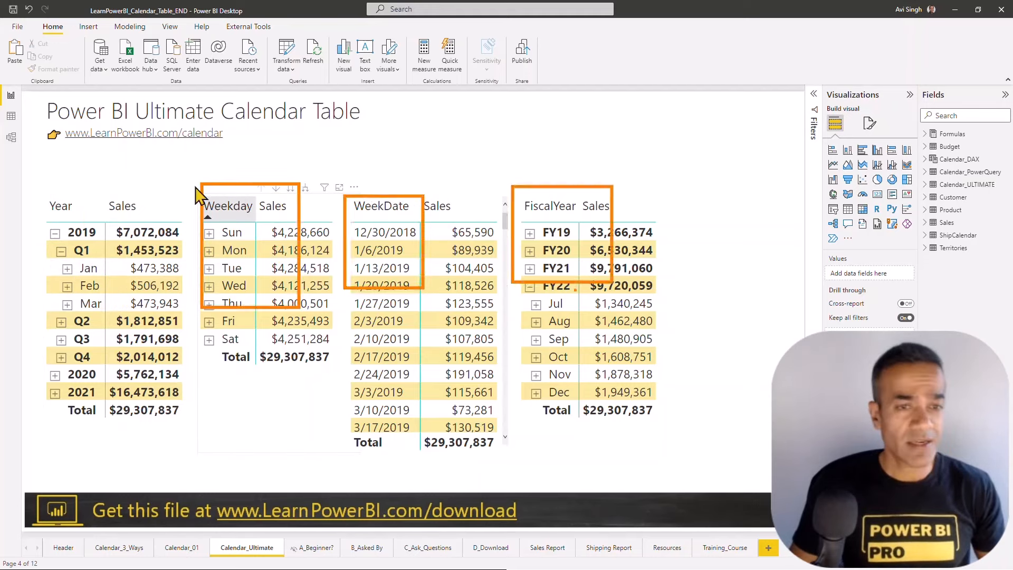
# Display the Calendar_ULTIMATE table's data and inspect its FiscalMonthNum and CurMonthOffset columns.
pyautogui.click(11, 116)
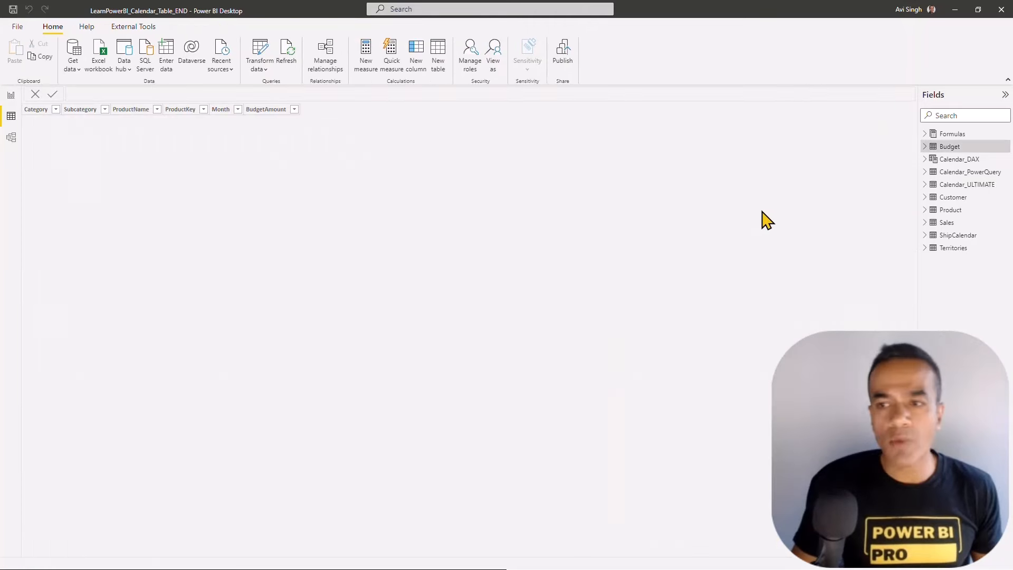
pyautogui.click(965, 184)
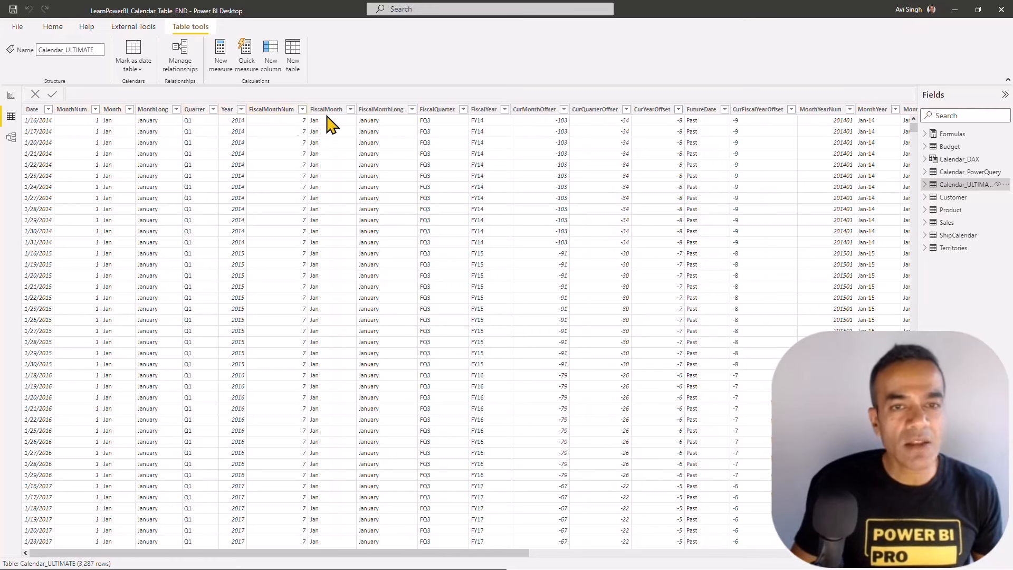
pyautogui.click(280, 110)
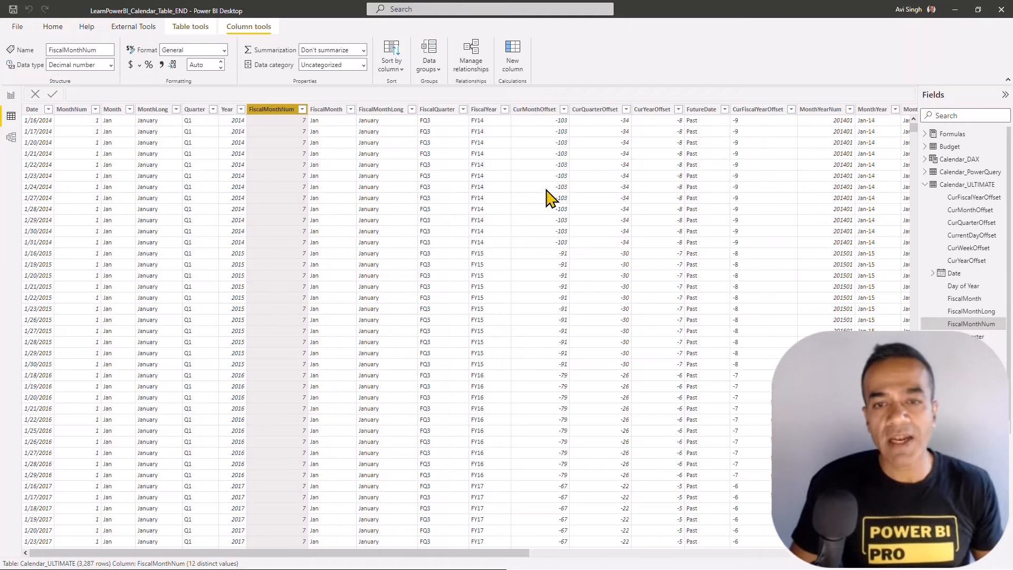
pyautogui.click(542, 111)
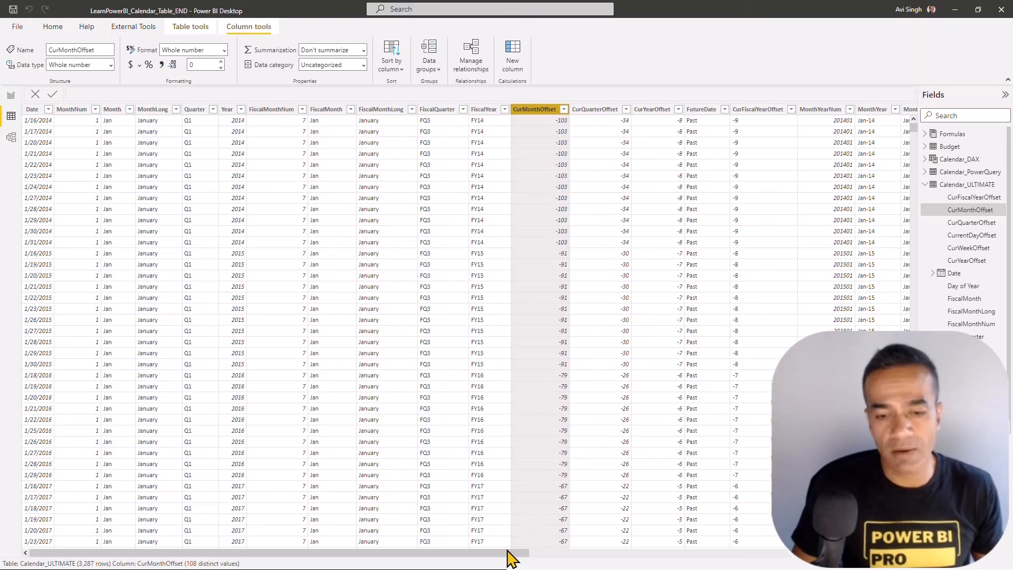
# Examine the remaining Calendar_ULTIMATE columns, from FutureDate and CurFiscalYearOffset through the week columns and YTD, MTD and QTD flags to CurrentDayOffset.
pyautogui.moveTo(528, 553); pyautogui.dragTo(675, 559)
pyautogui.click(471, 112)
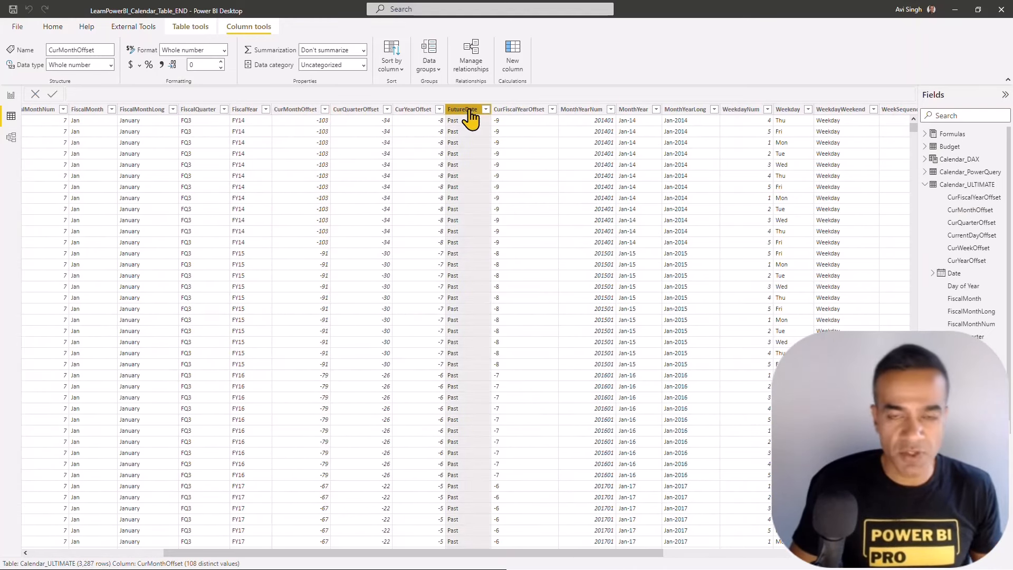
pyautogui.click(529, 111)
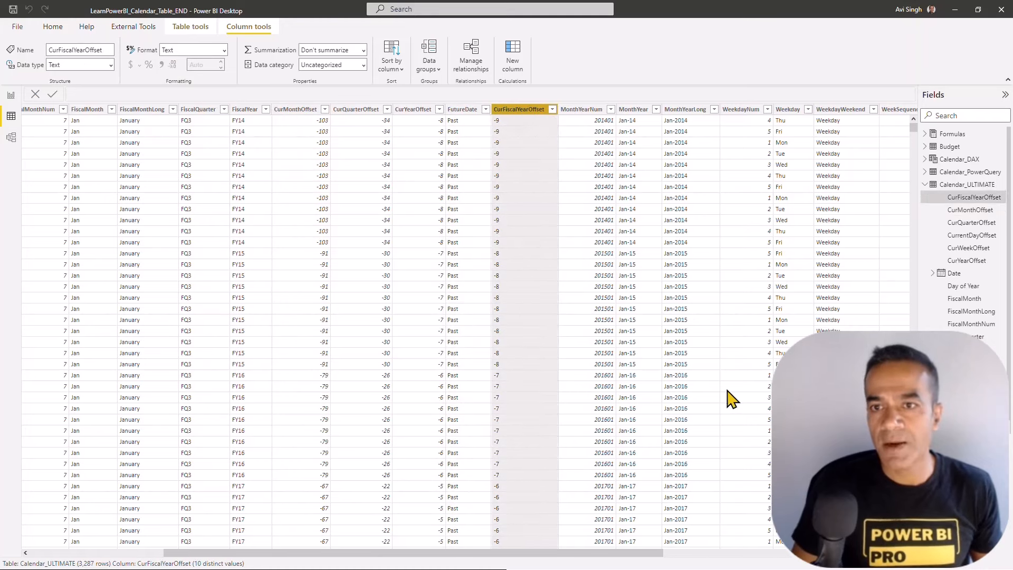
pyautogui.moveTo(666, 558); pyautogui.dragTo(777, 554)
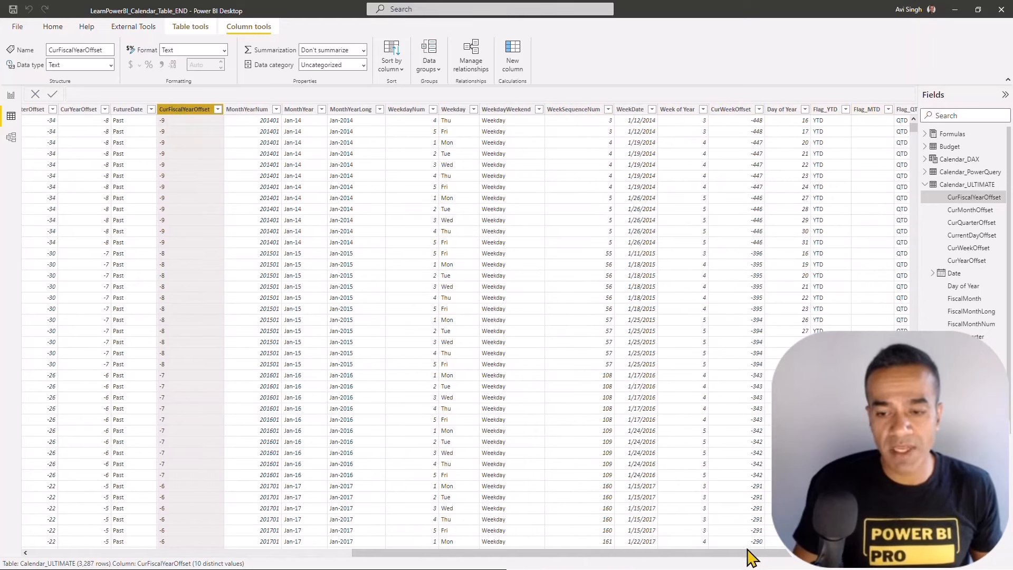
pyautogui.moveTo(752, 554); pyautogui.dragTo(801, 554)
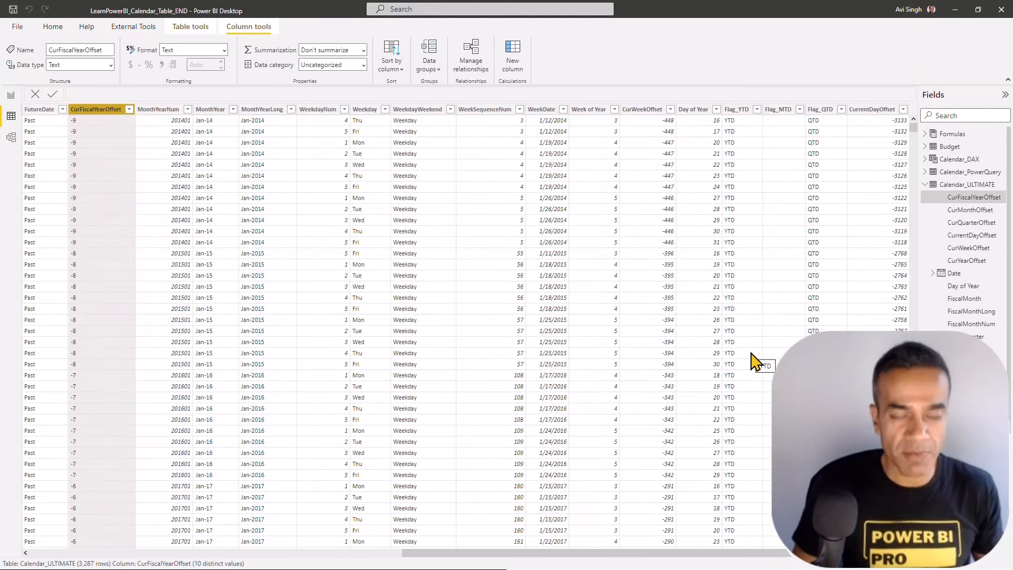
# Return to the report and show the Calendar_3_Ways page to compare the three calendar methods.
pyautogui.click(11, 96)
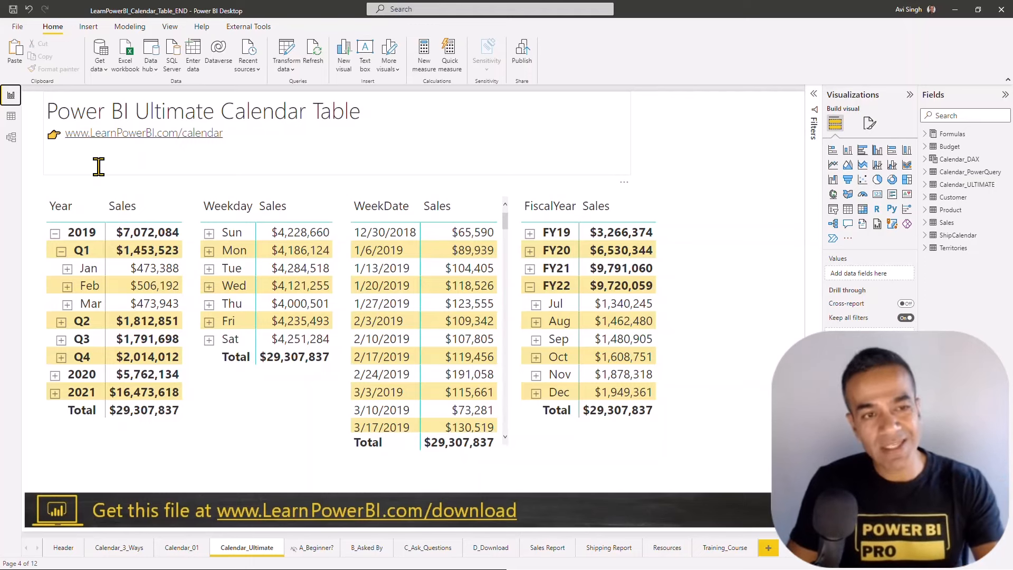
pyautogui.click(120, 547)
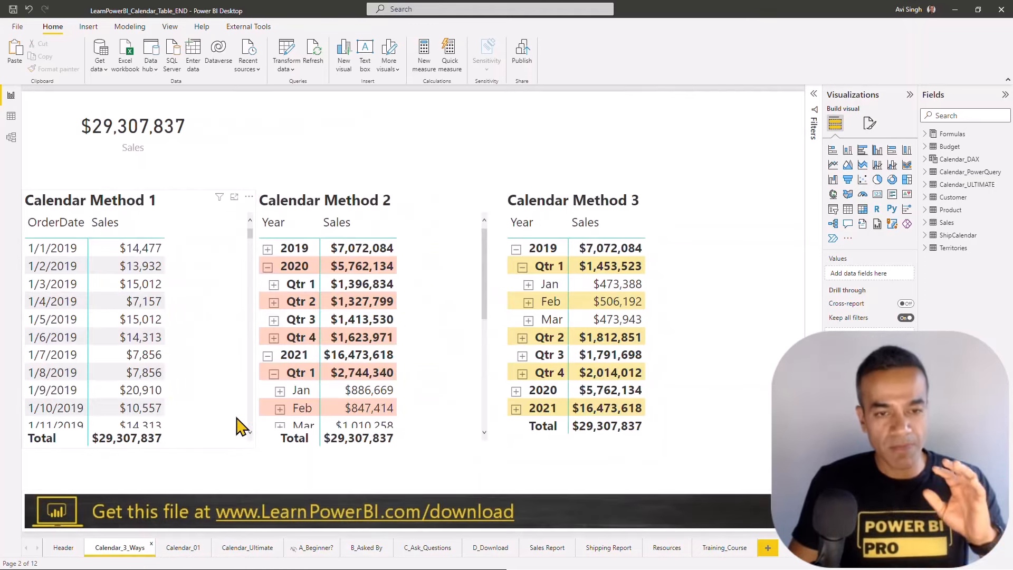